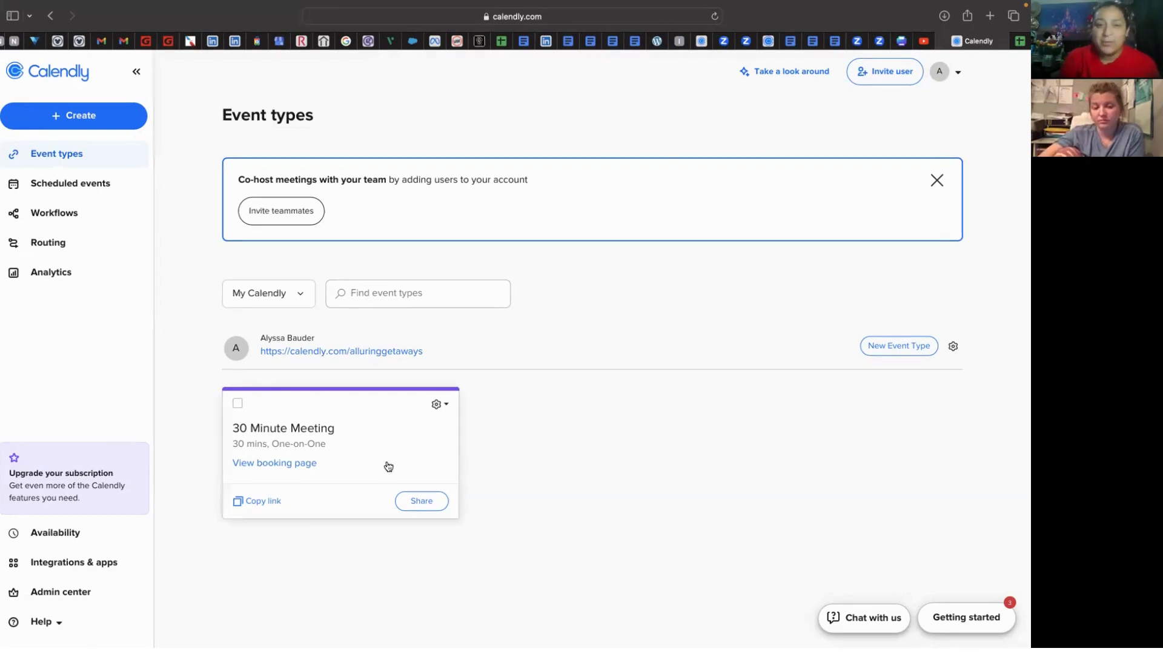
# - Delete the 30 Minute Meeting event type
pyautogui.click(445, 409)
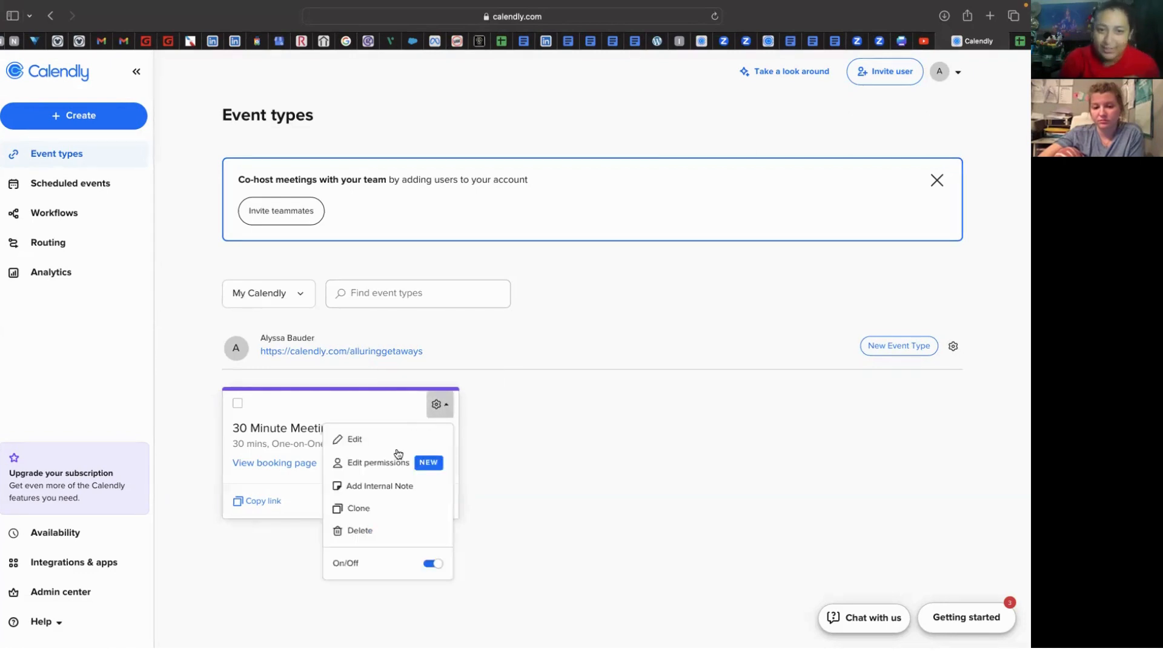
pyautogui.click(378, 532)
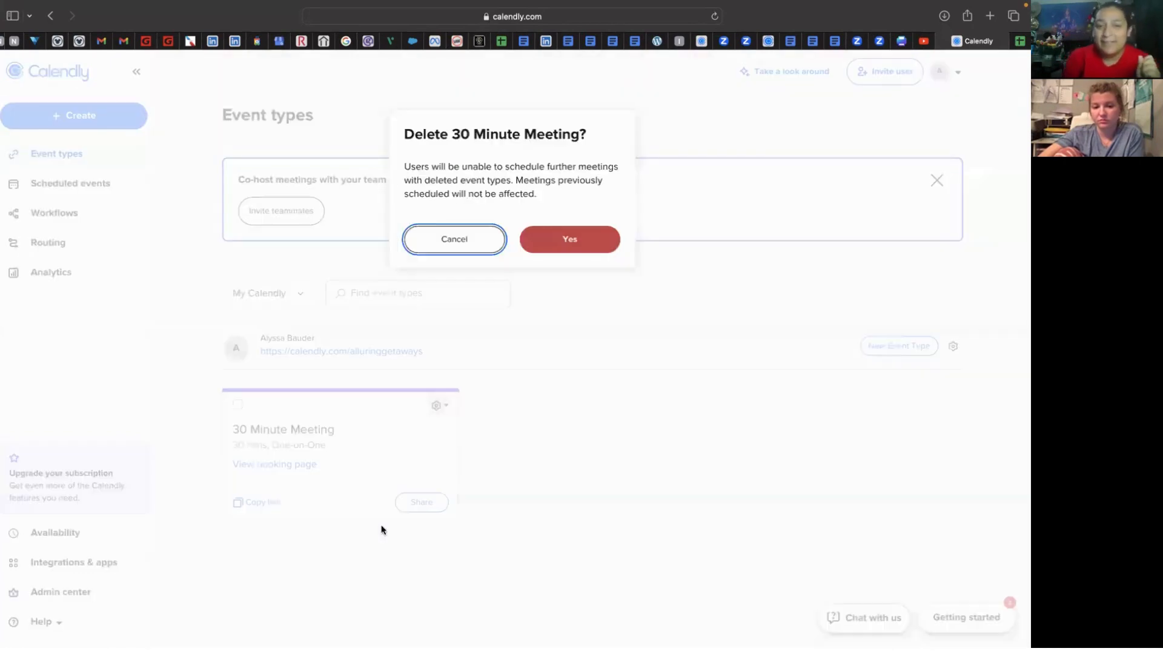
pyautogui.click(556, 240)
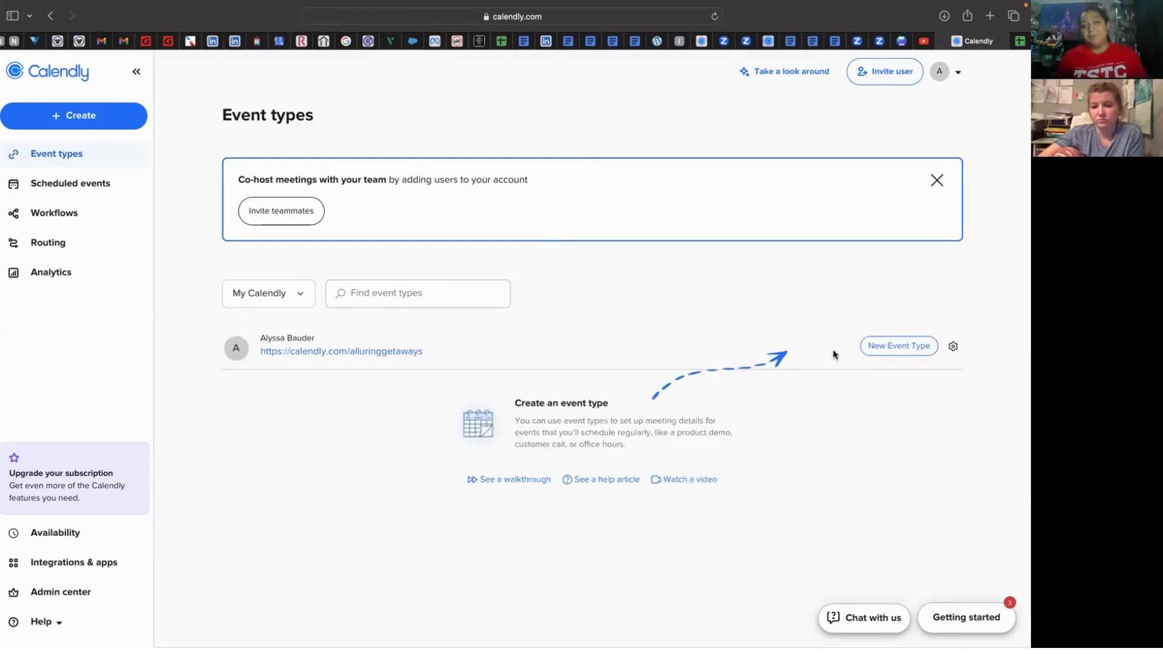
# - Start a new Group event type with the account owner as the host
pyautogui.click(895, 348)
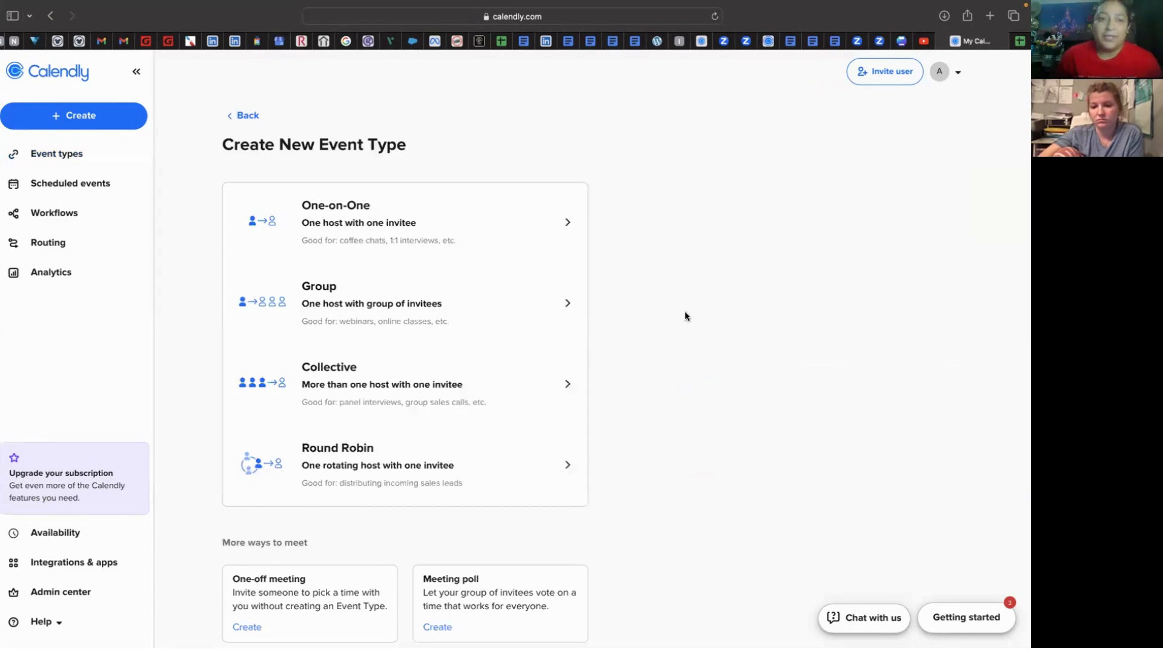
pyautogui.click(473, 311)
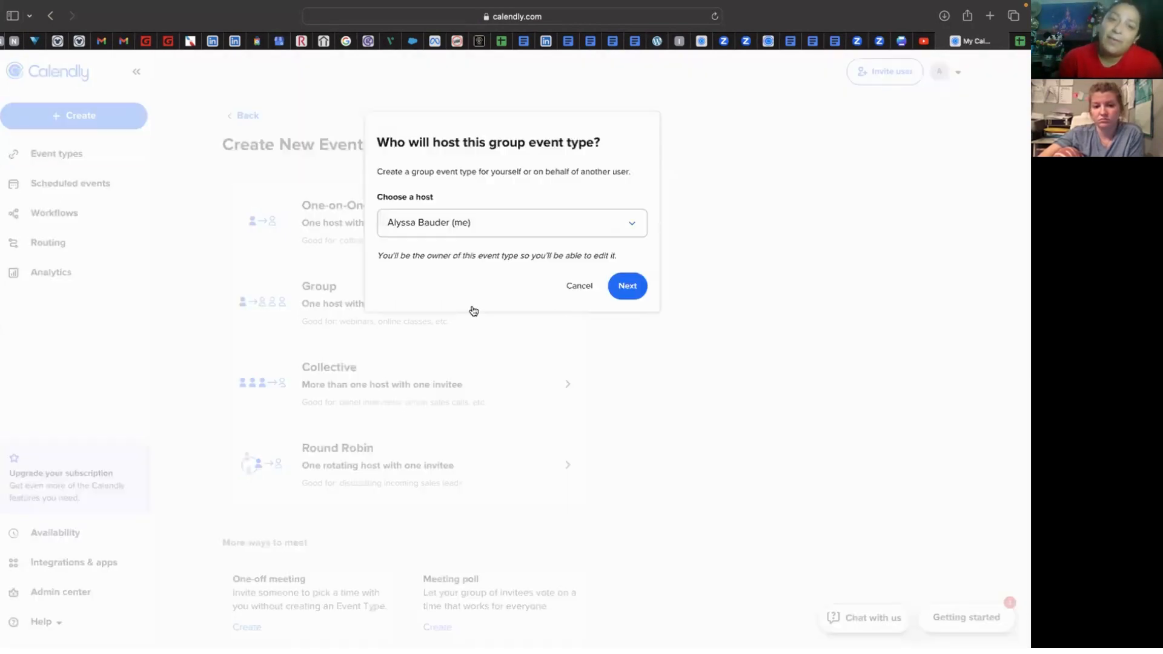
pyautogui.click(640, 287)
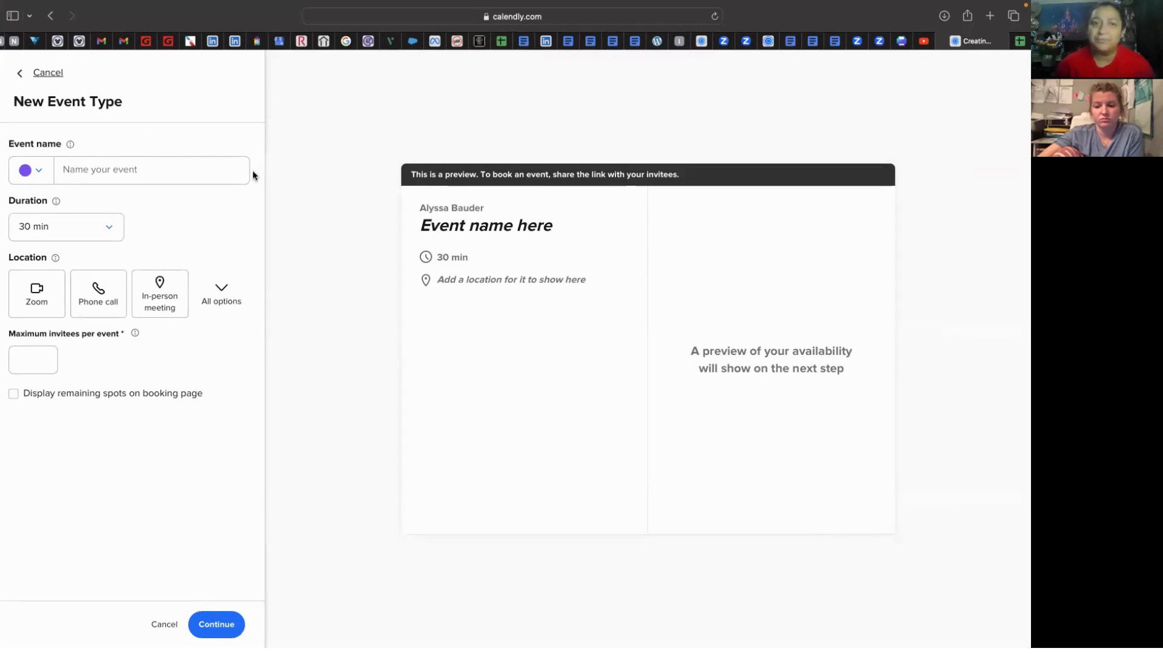
# - Name the new event type Informational Webinar and set its duration to 45 min
pyautogui.click(230, 172)
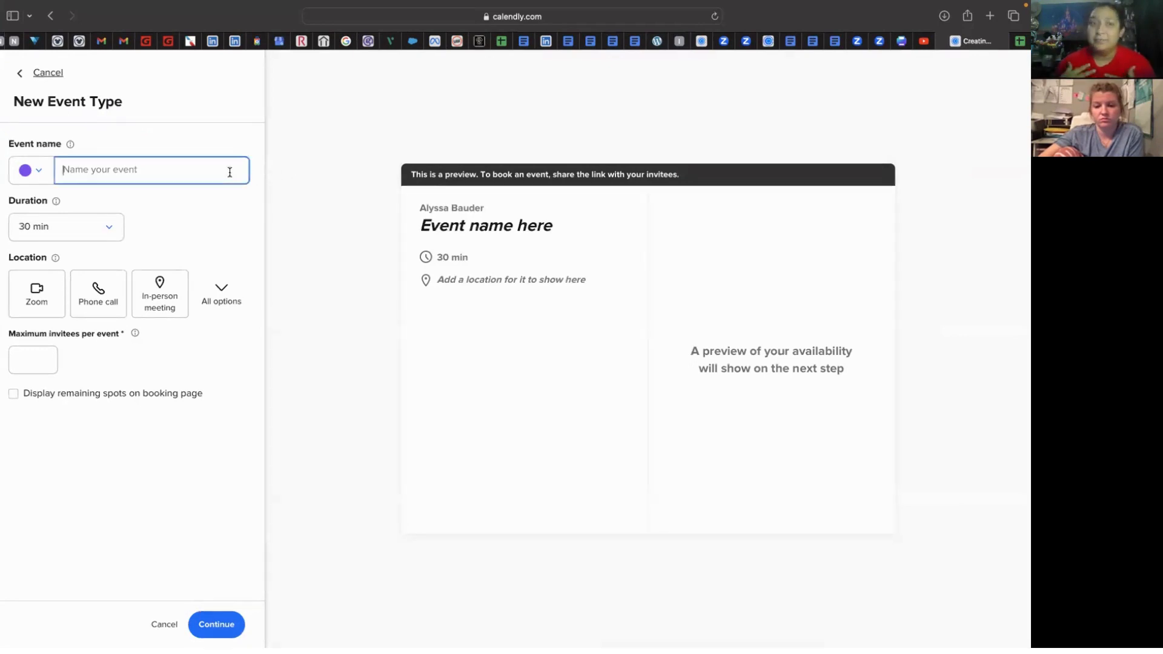
pyautogui.write('Inf')
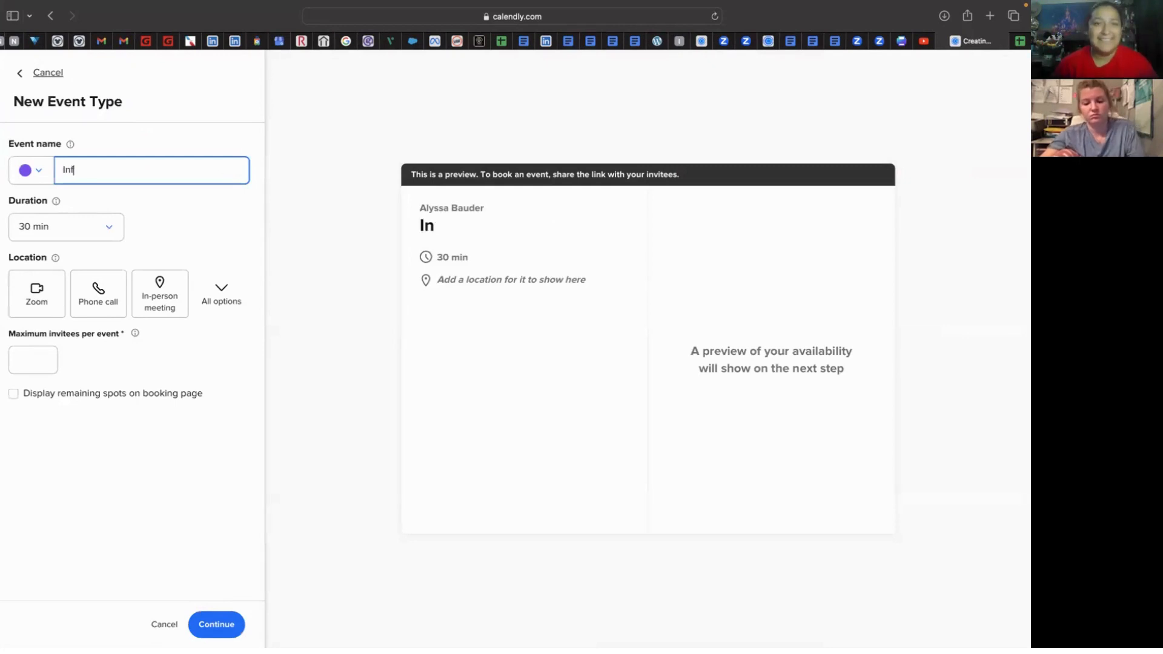
pyautogui.write('ormational ')
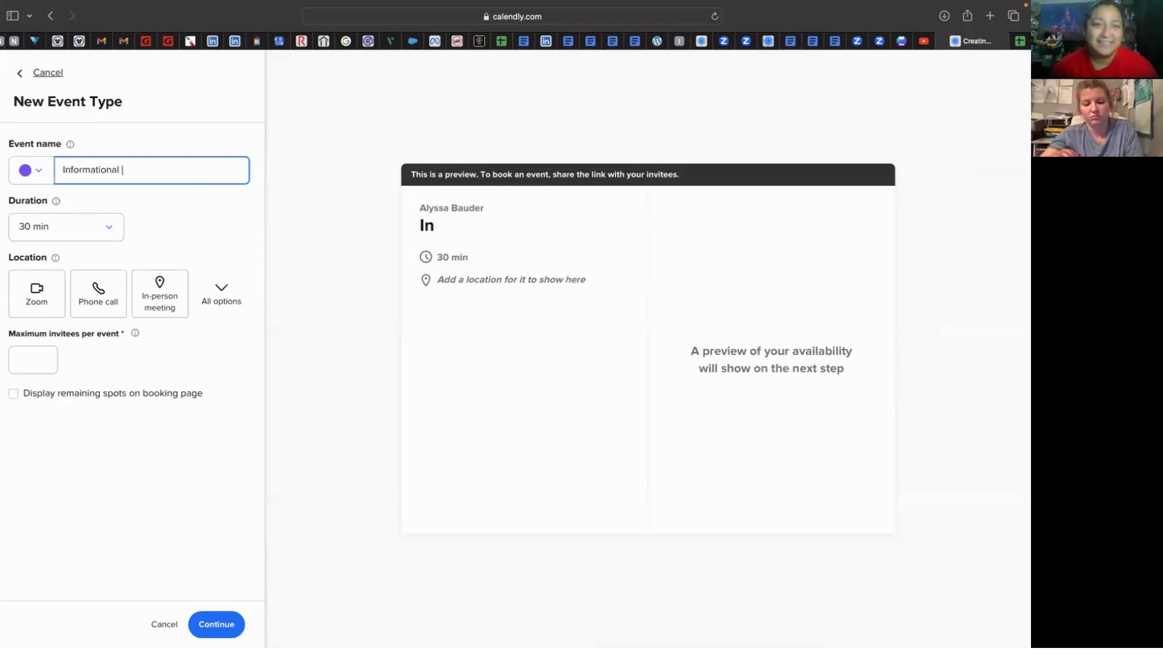
pyautogui.write('Webinar')
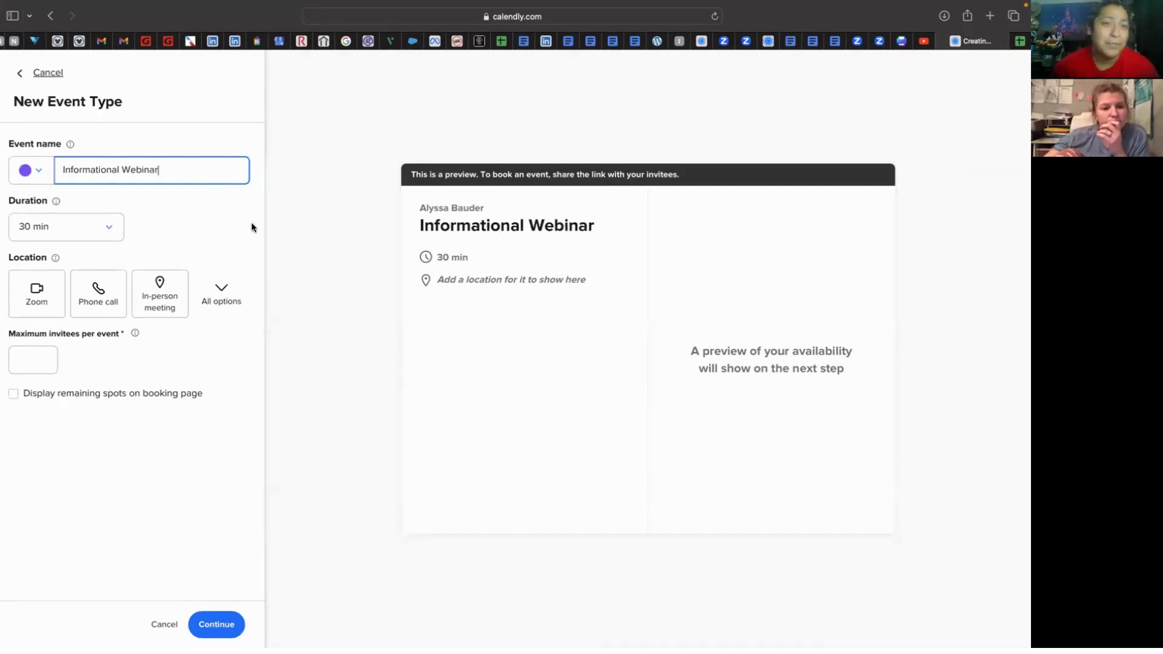
pyautogui.click(105, 235)
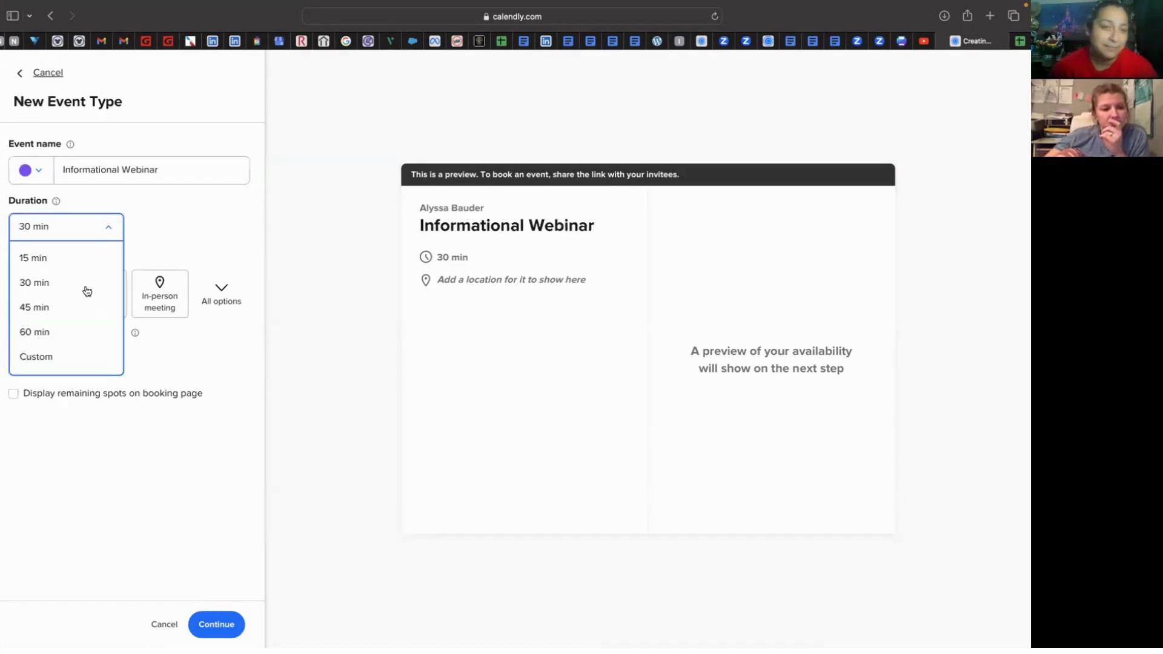
pyautogui.click(75, 308)
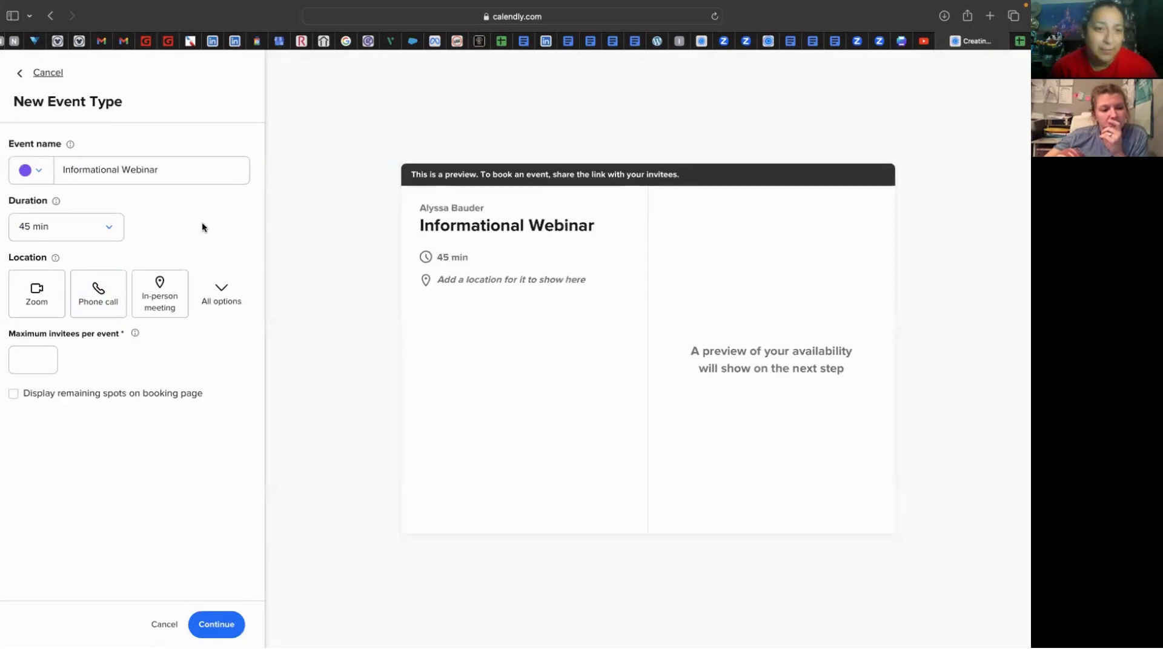
# - Set a custom location containing the Zoom meeting link with its embedded passcode, displayed only after confirmation
pyautogui.click(222, 299)
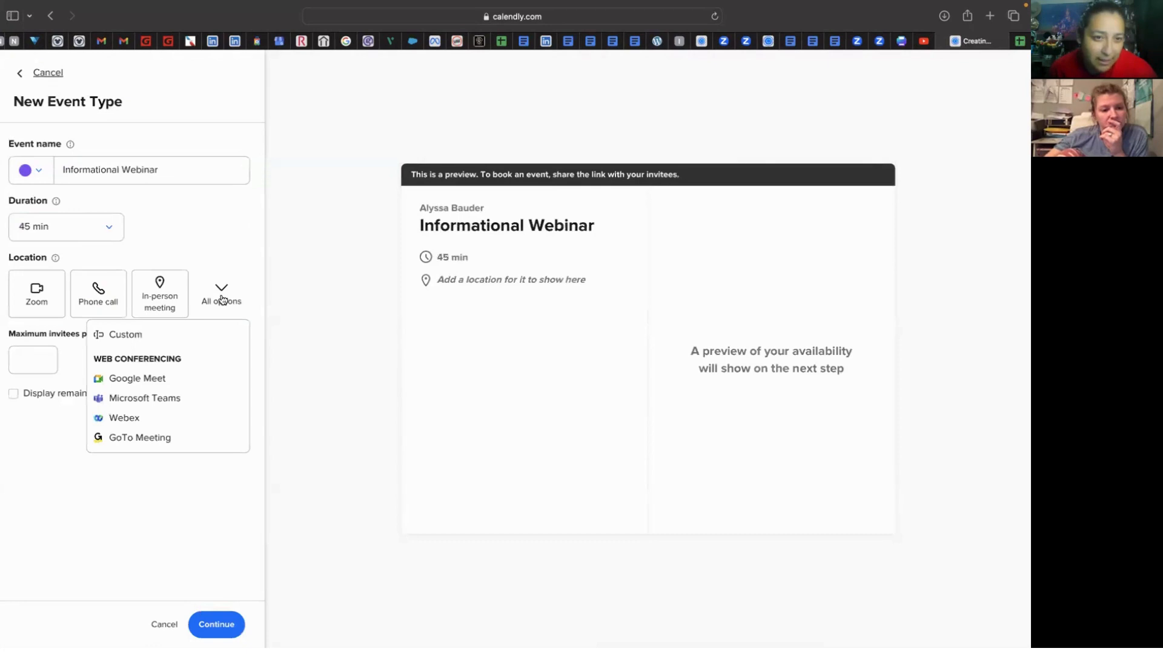
pyautogui.click(166, 343)
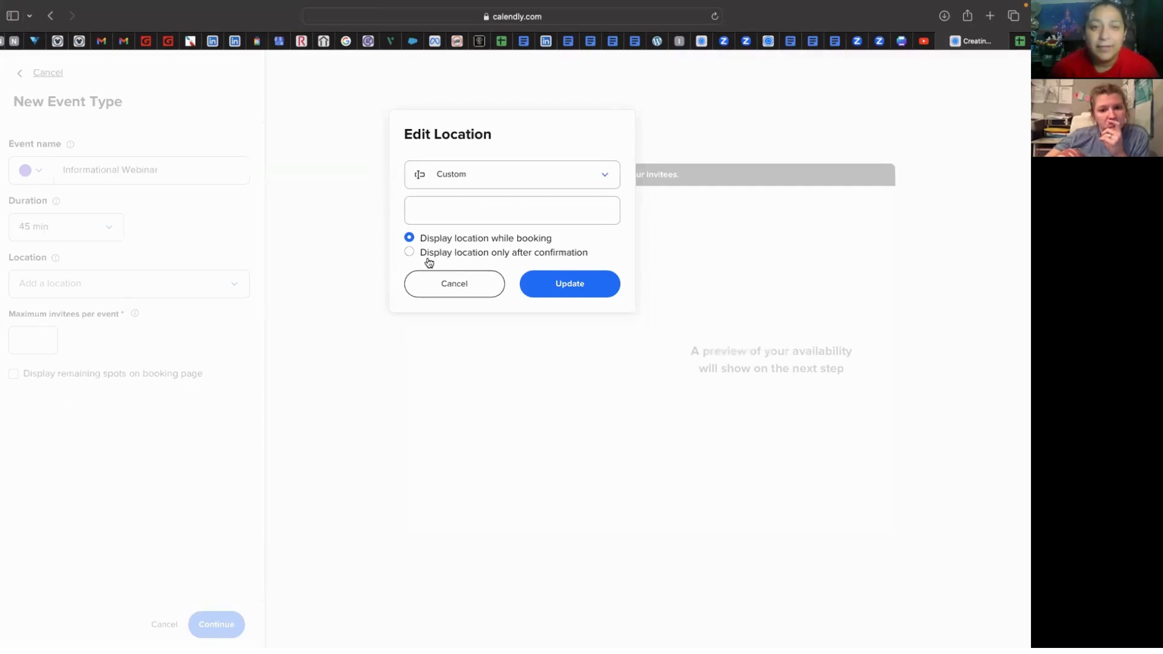
pyautogui.click(410, 251)
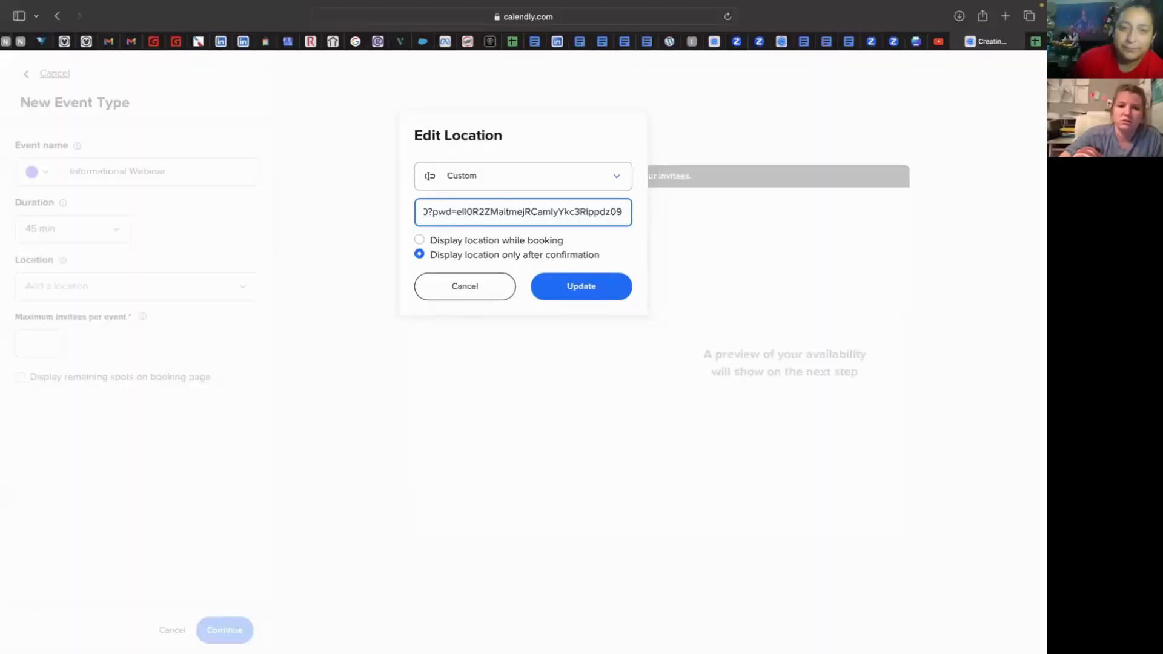
pyautogui.click(600, 299)
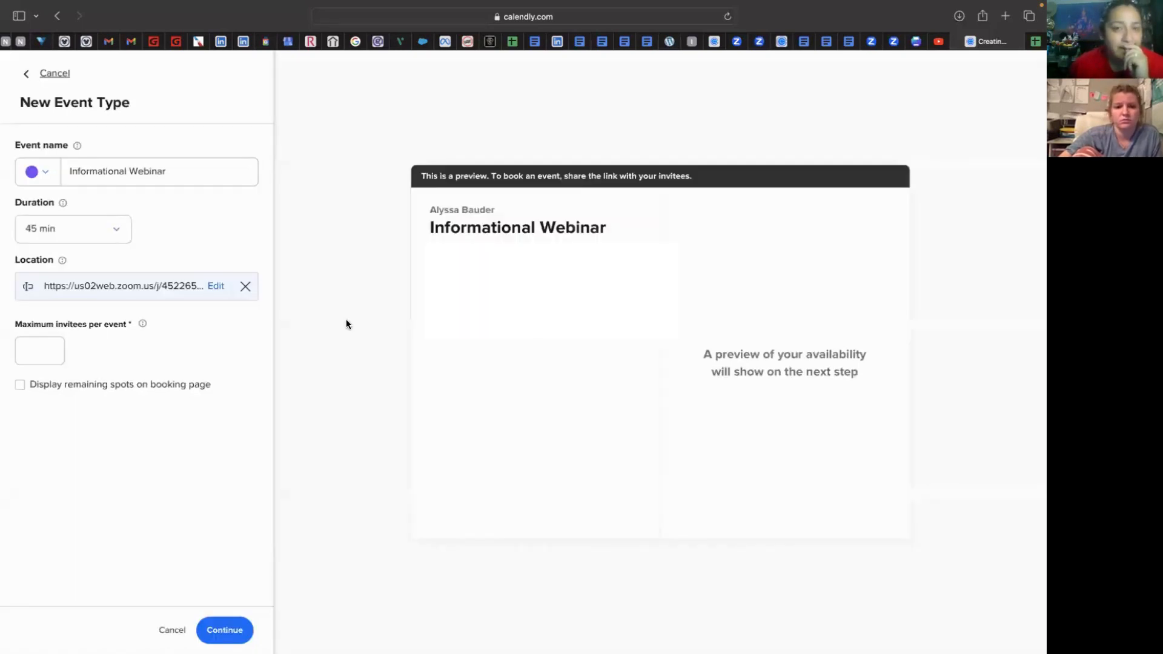
# - Set the maximum invitees per event to 99 and continue to create the event type
pyautogui.click(40, 346)
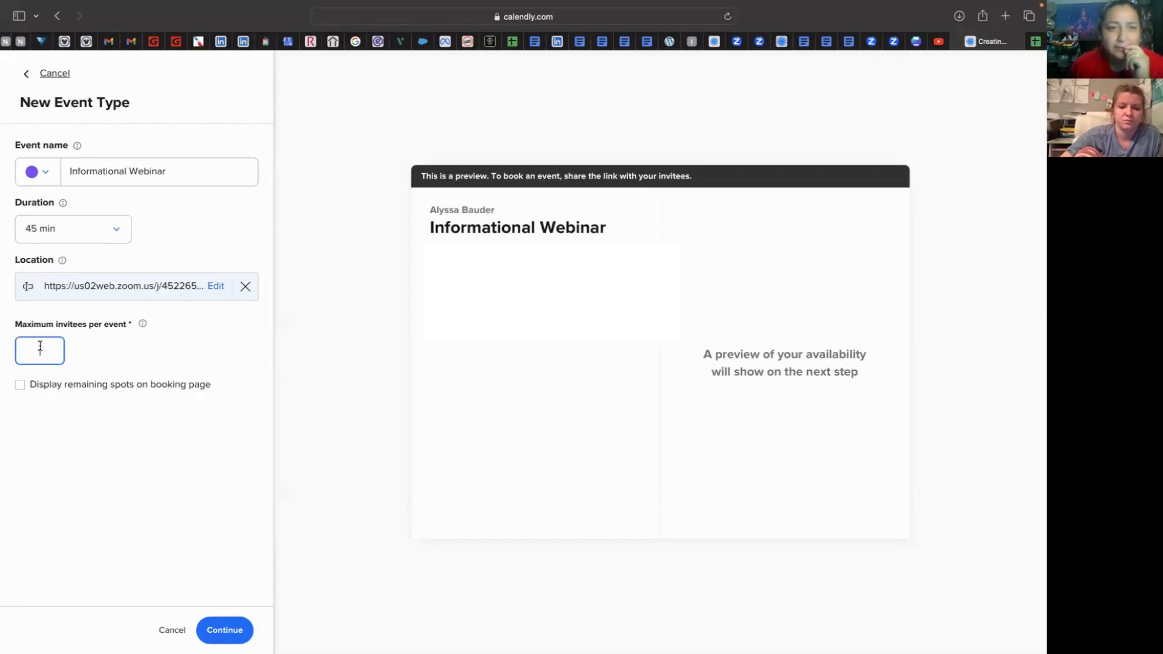
pyautogui.press('XF86AudioRaiseVolume')
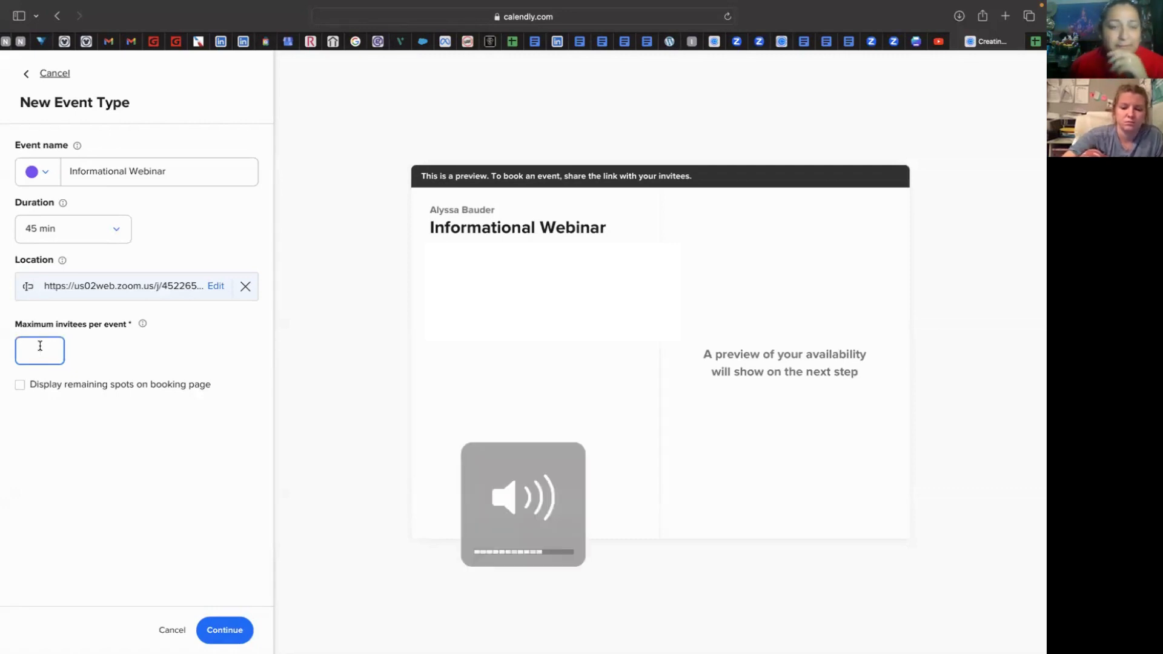
pyautogui.write('1')
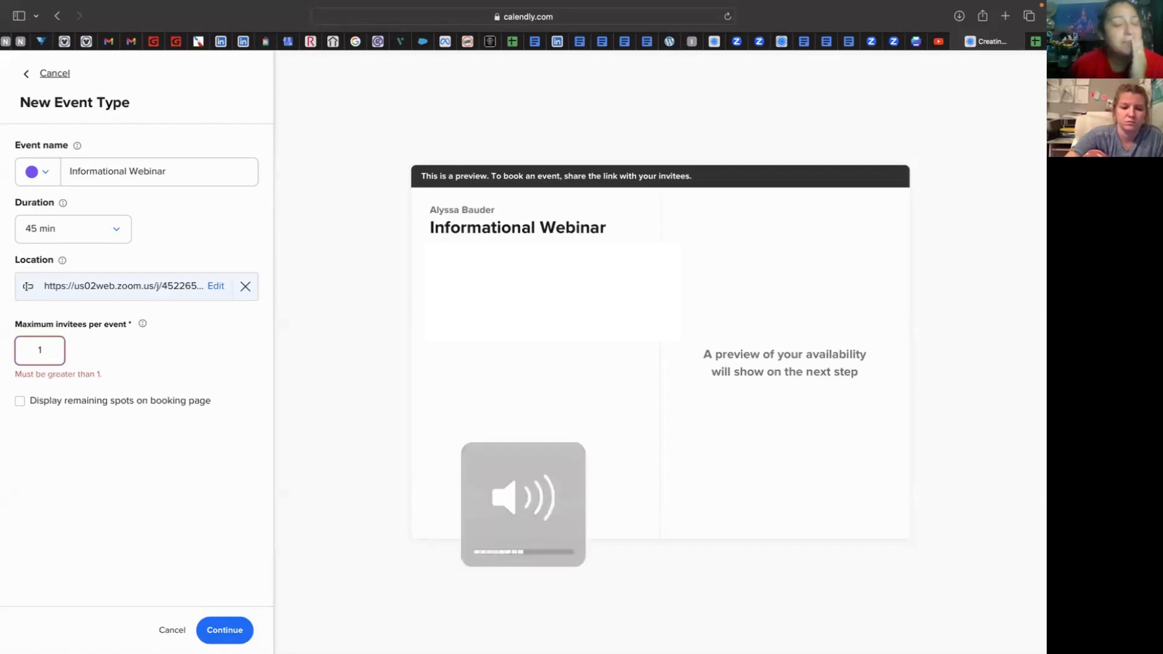
pyautogui.press('BackSpace')
pyautogui.write('99')
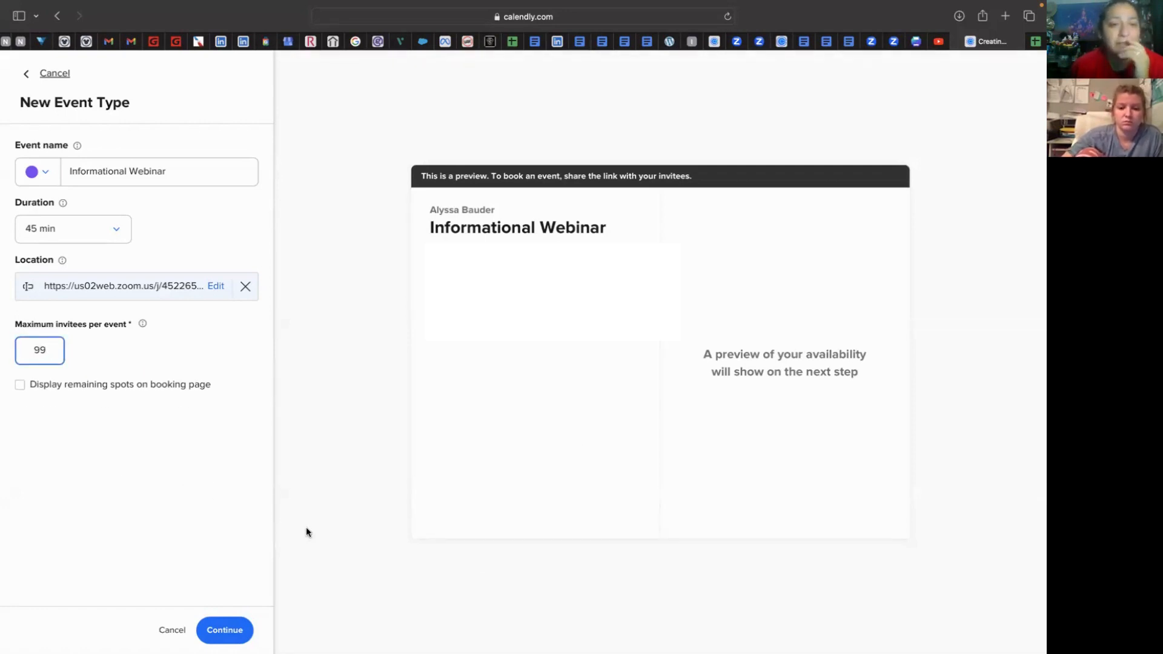
pyautogui.click(240, 630)
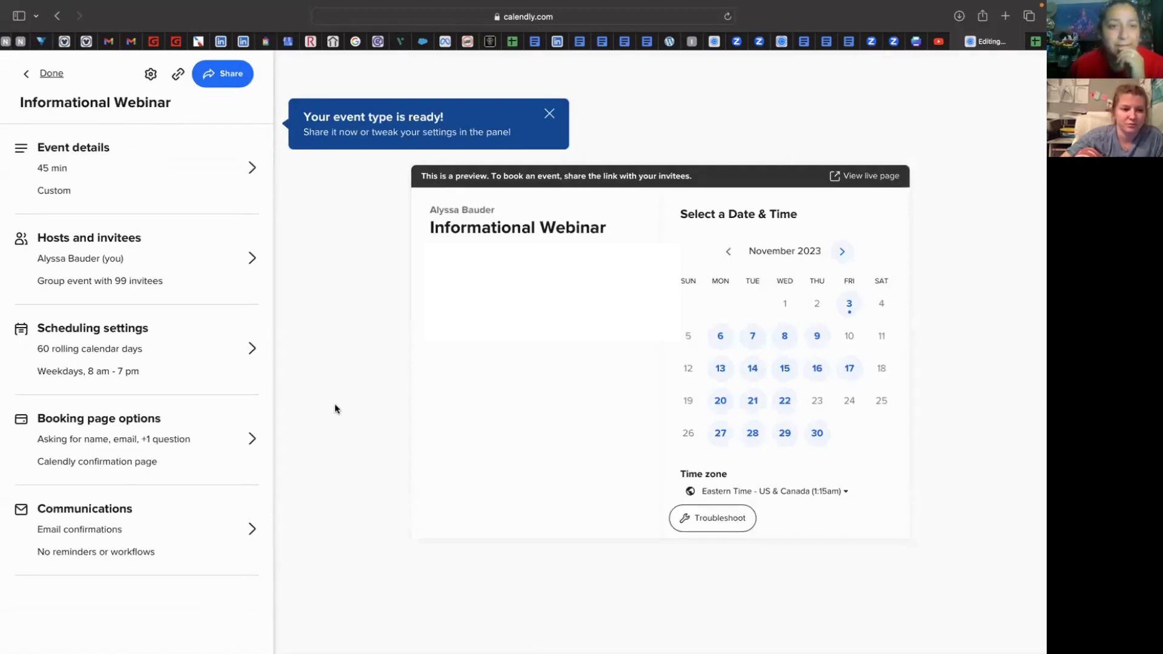
# - In the scheduling settings, let invitees schedule up to 4 calendar days into the future
pyautogui.click(196, 352)
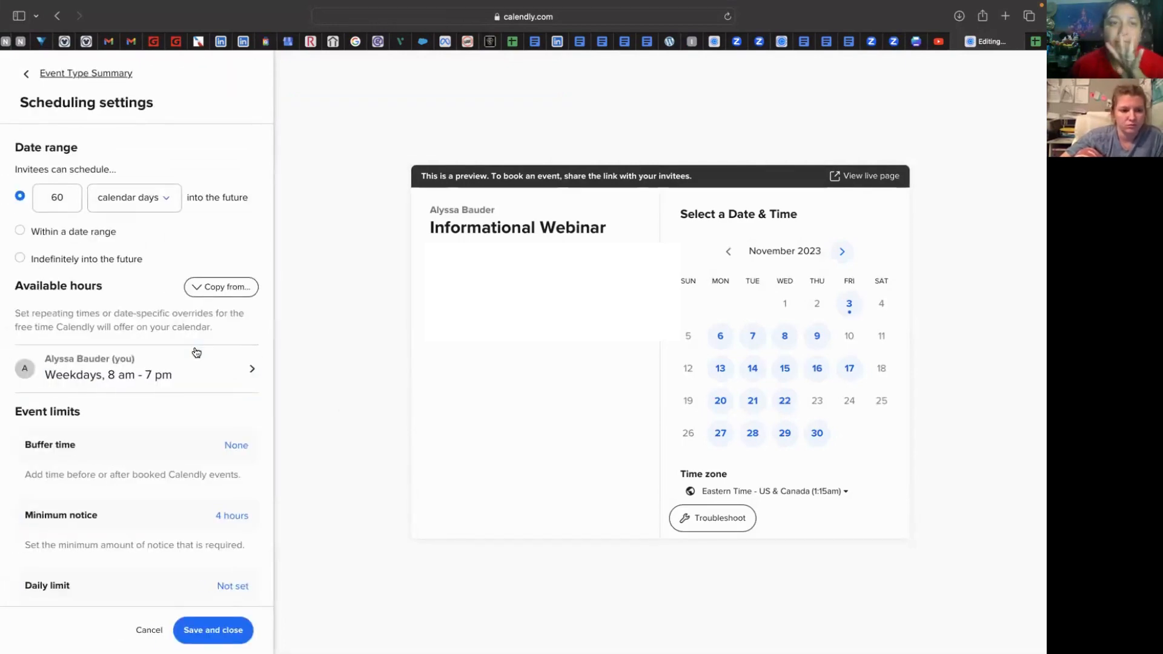
pyautogui.click(74, 198)
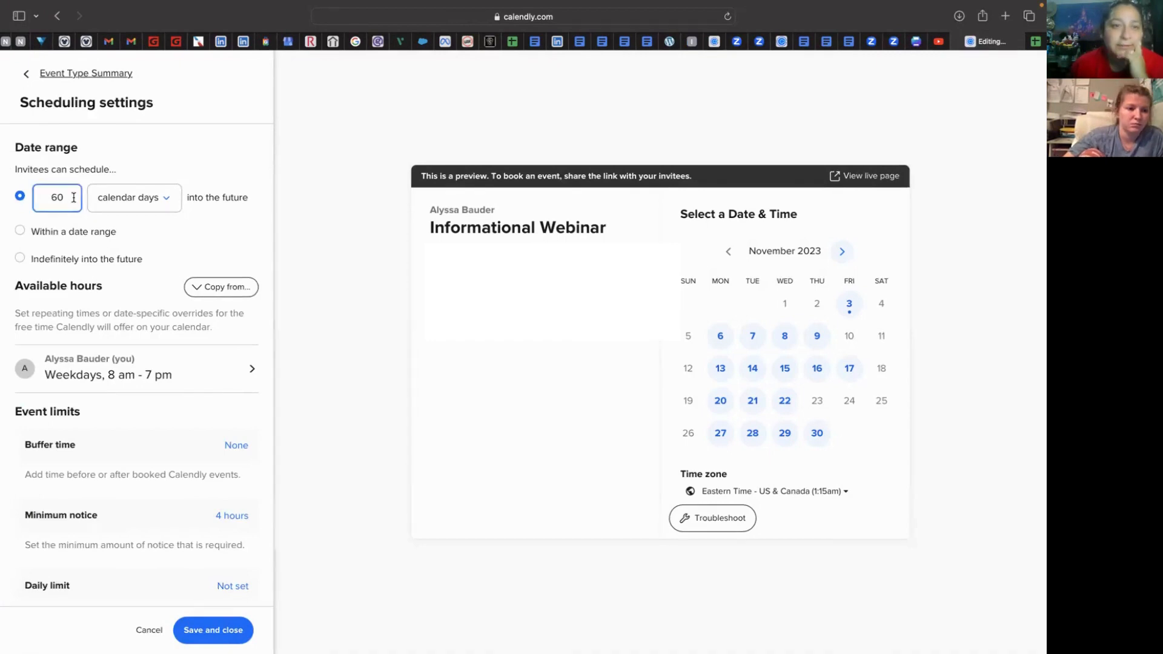
pyautogui.doubleClick(74, 198)
pyautogui.write('4')
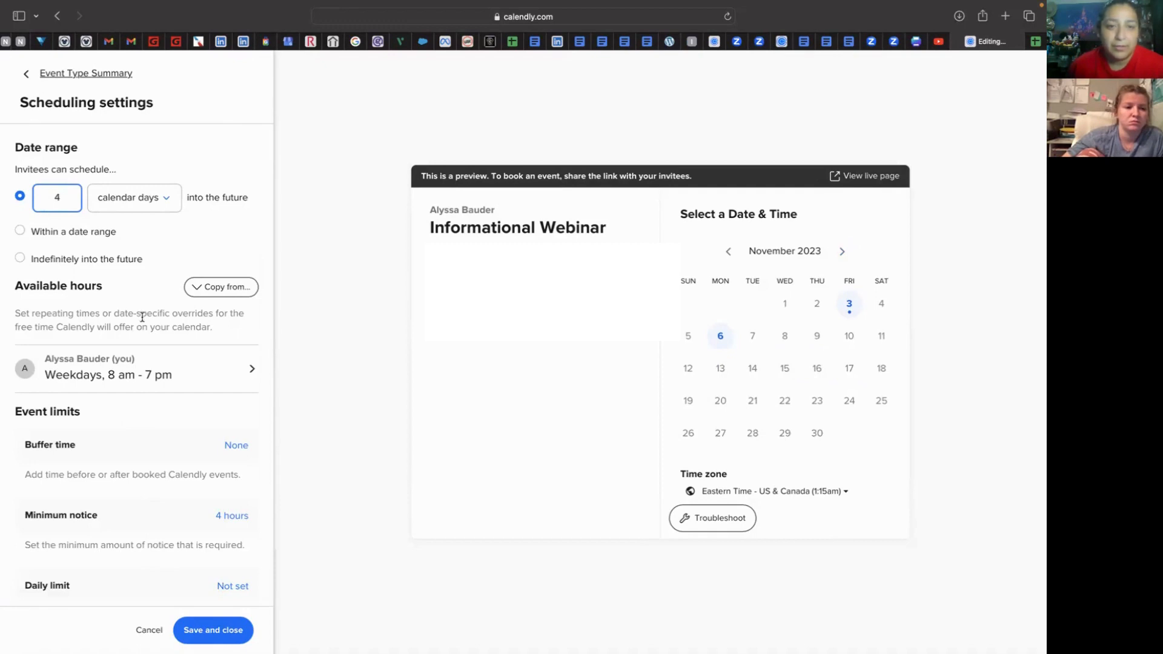
# - Make the working hours editable for this event type only and show the available hours in the calendar view
pyautogui.click(200, 380)
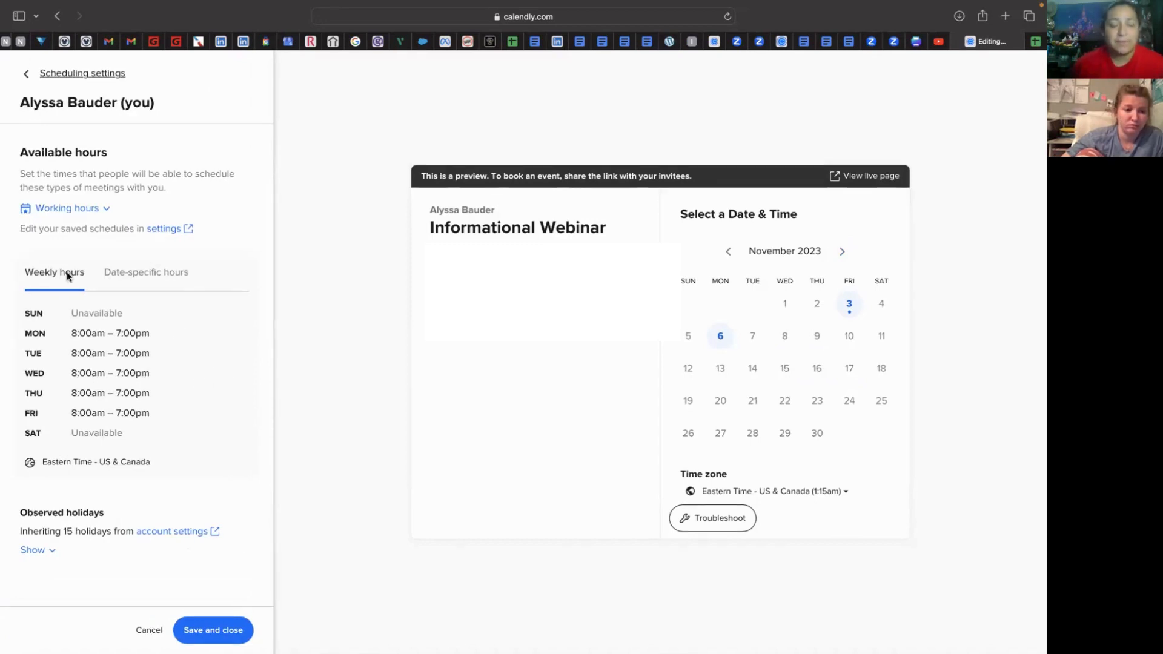
pyautogui.moveTo(173, 342)
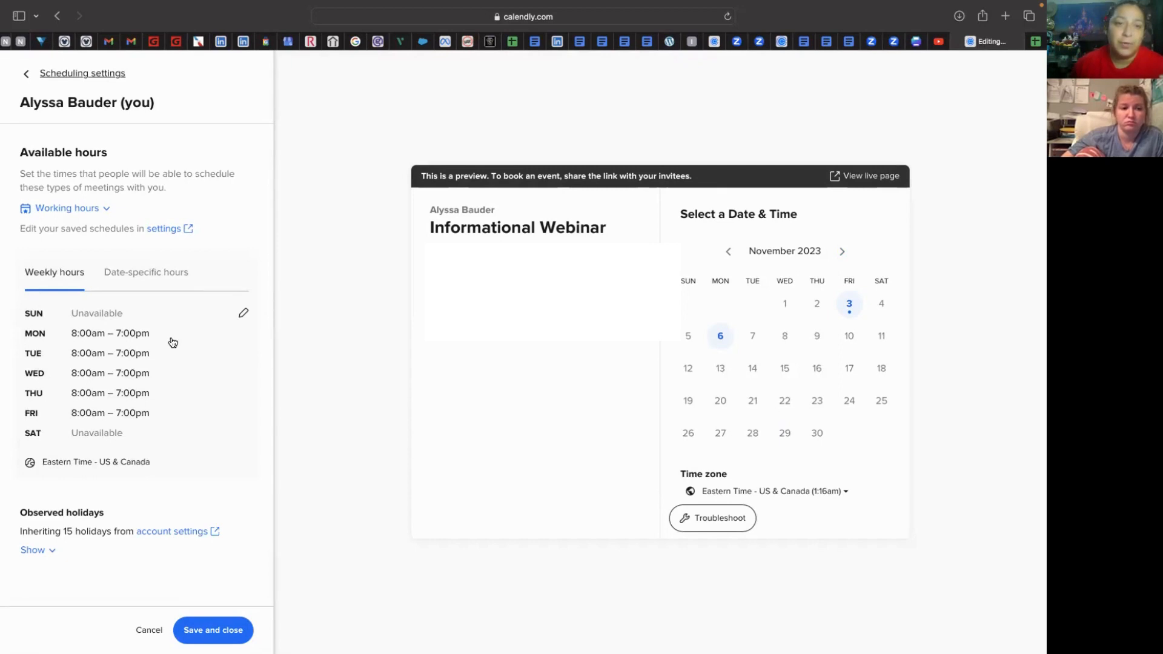
pyautogui.click(244, 314)
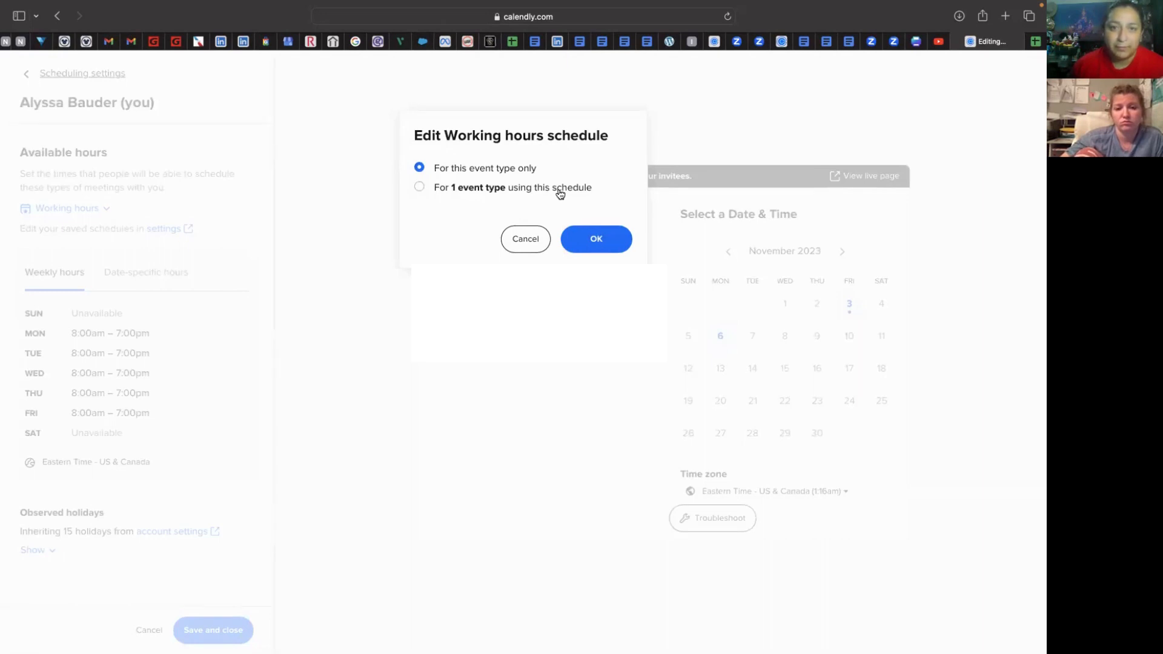
pyautogui.click(593, 237)
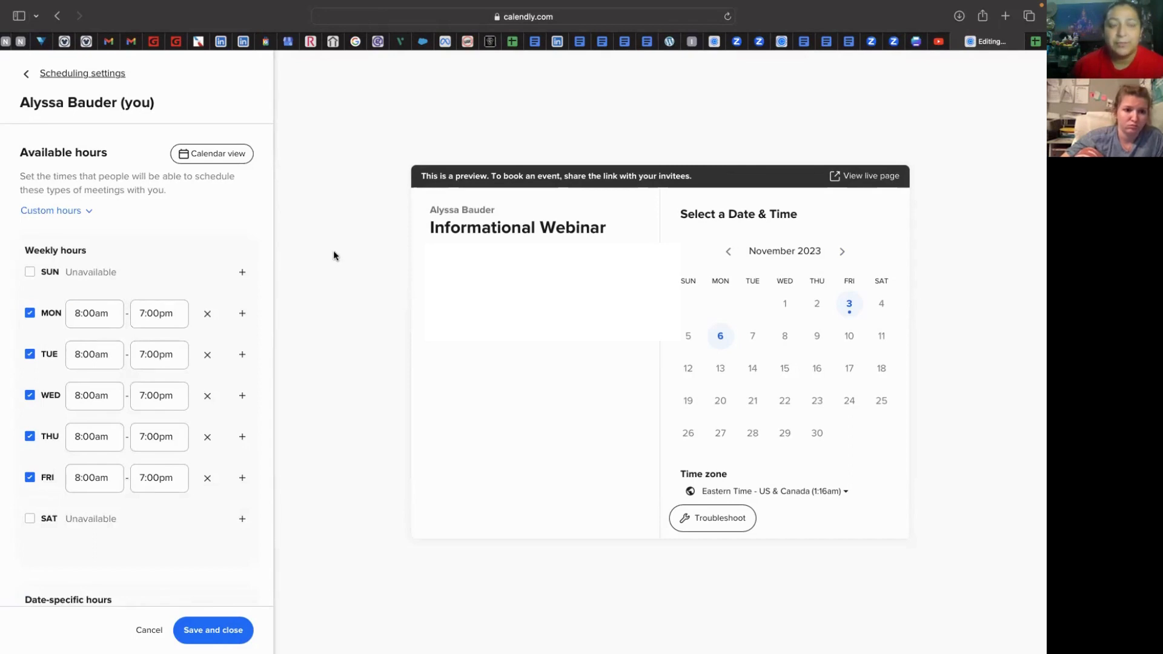
pyautogui.click(210, 158)
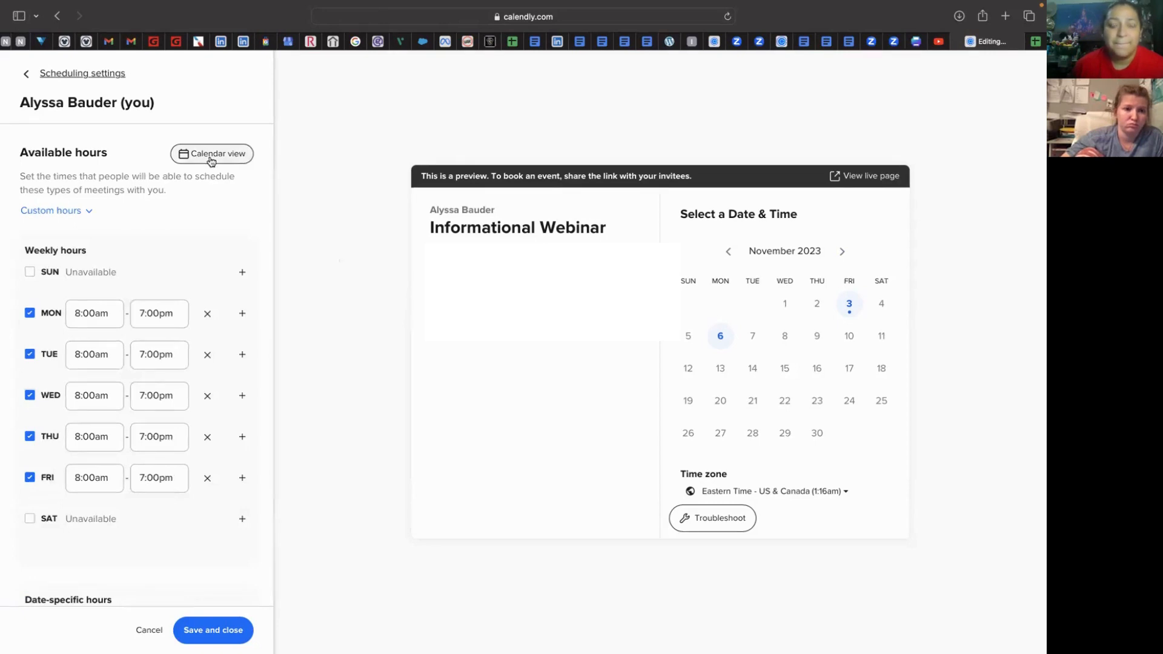
pyautogui.click(211, 159)
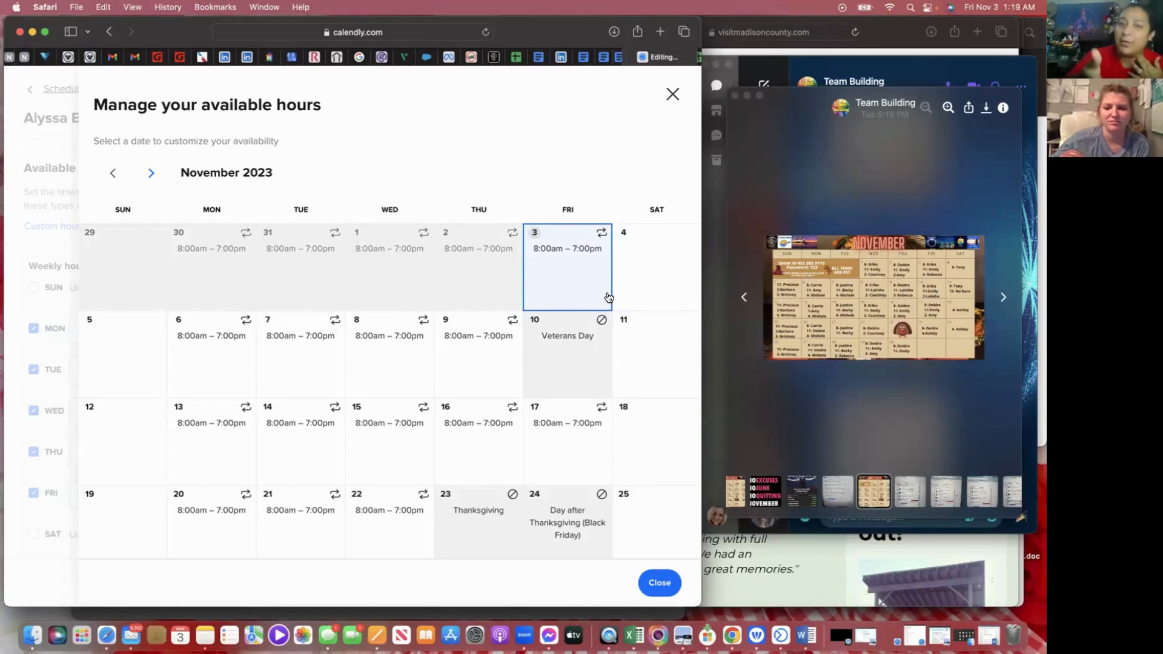
# - Edit the available hours for November 3 only and set the start time to 2:00pm
pyautogui.click(601, 232)
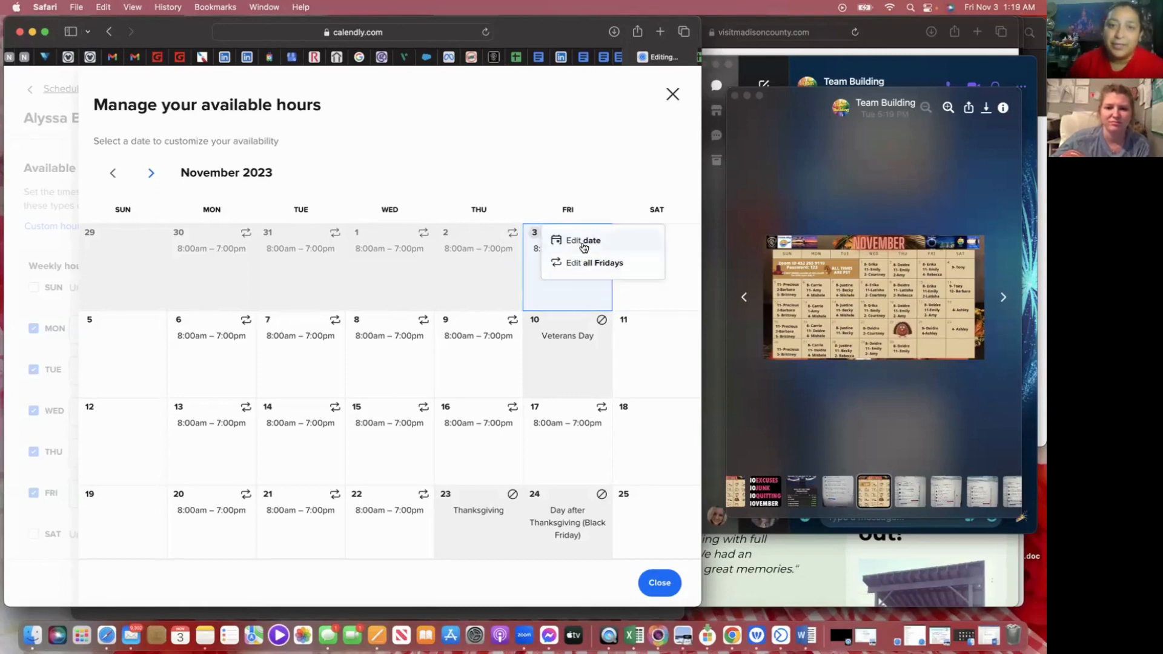
pyautogui.click(583, 241)
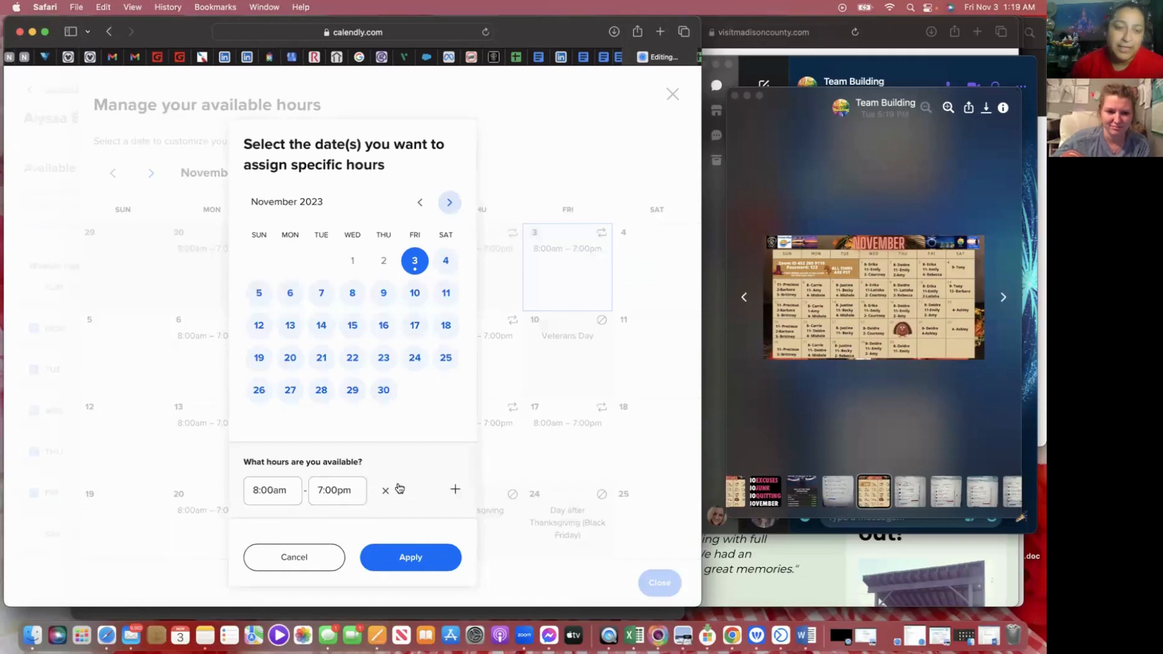
pyautogui.click(293, 494)
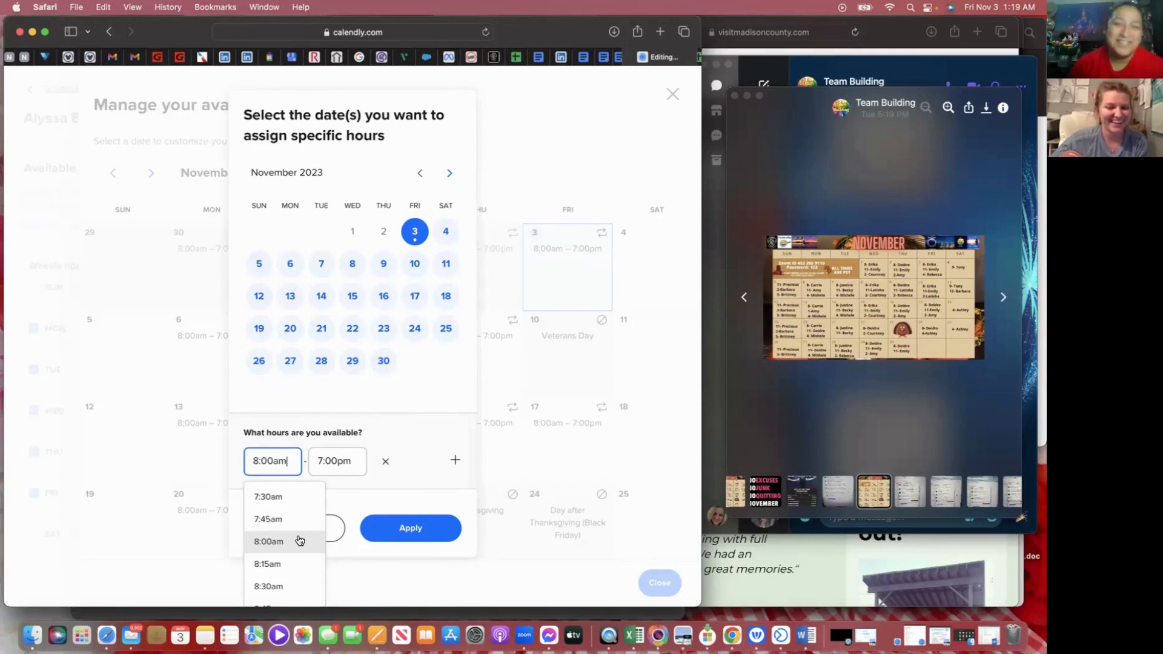
pyautogui.scroll(-5, 299, 540)
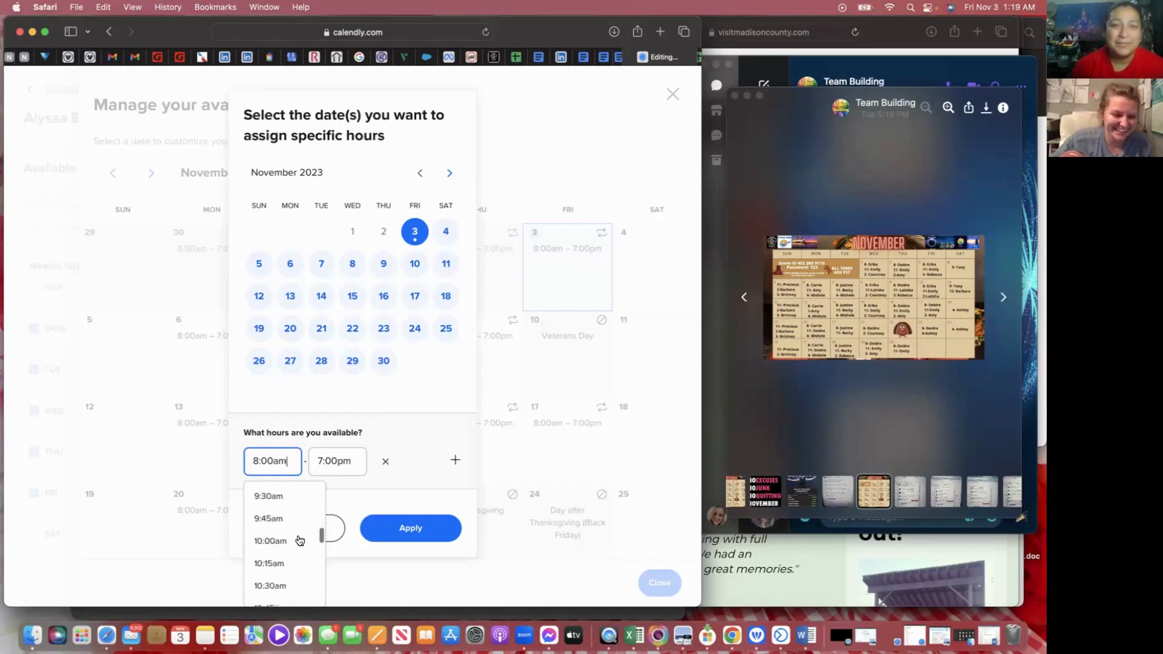
pyautogui.scroll(-8, 299, 541)
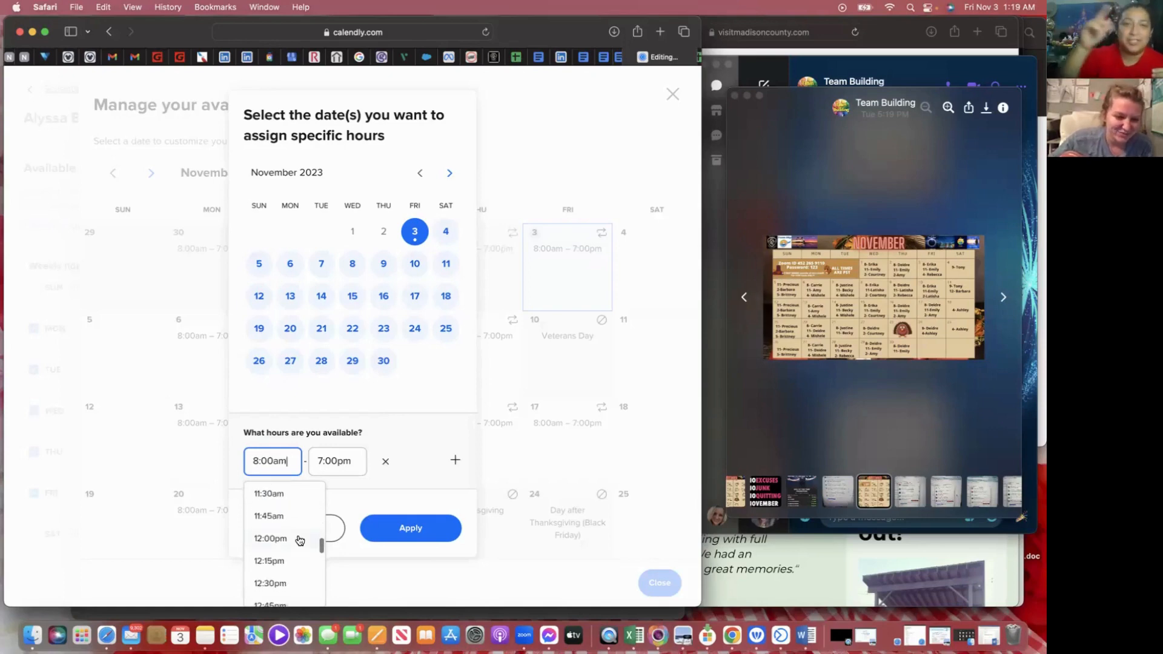
pyautogui.click(300, 539)
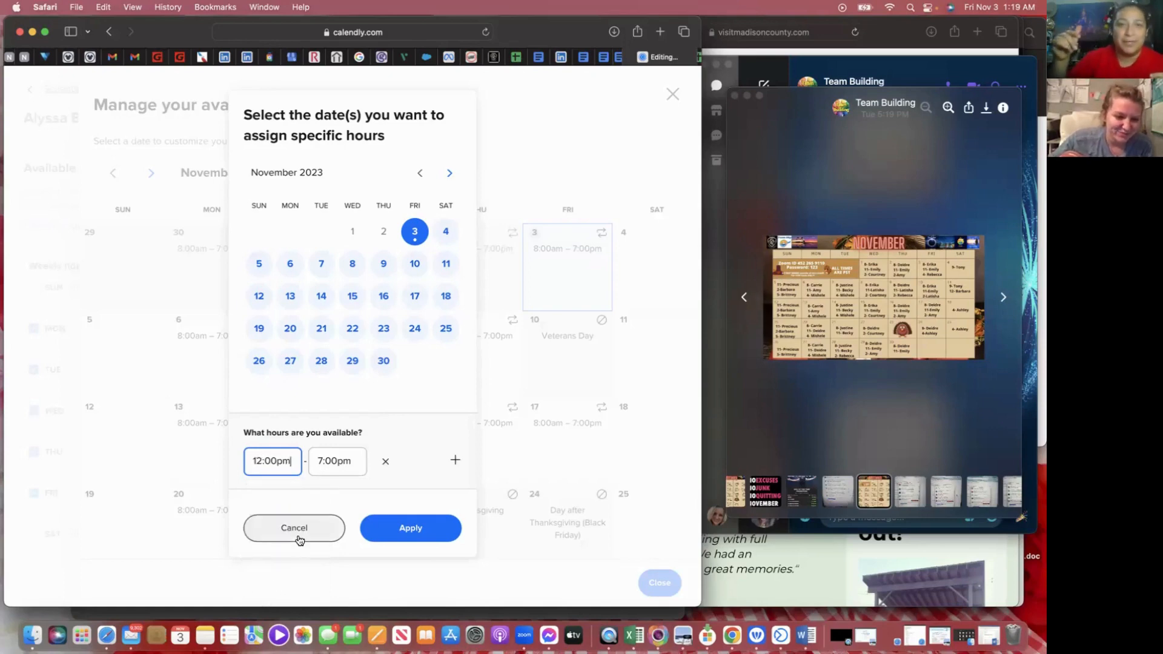
pyautogui.click(276, 461)
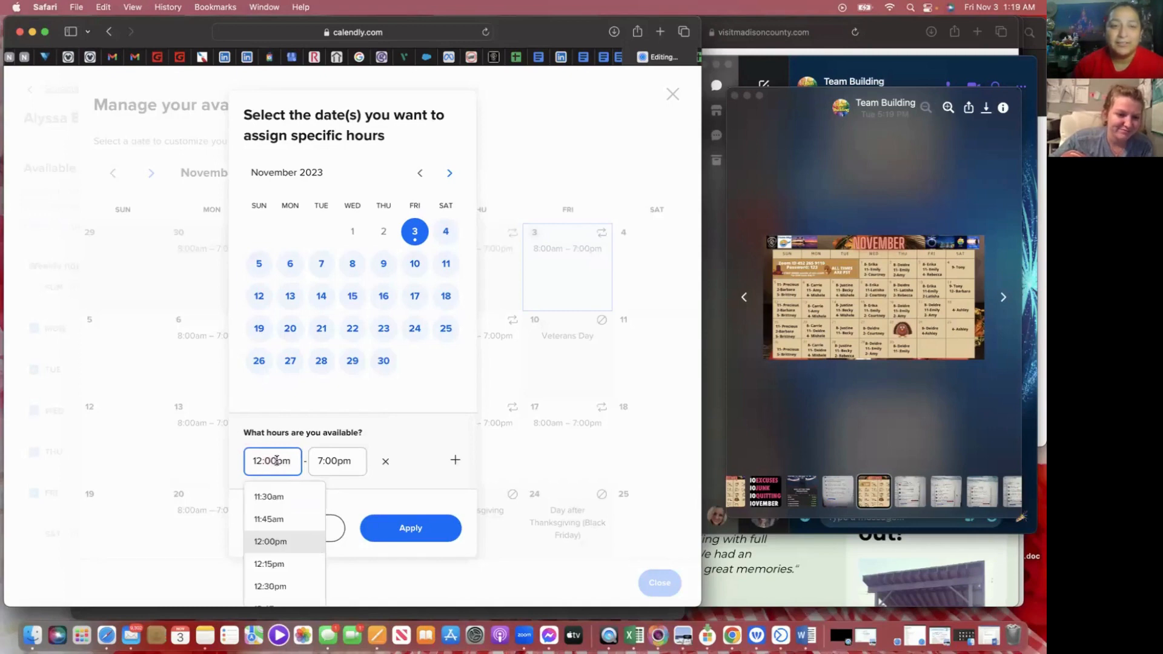
pyautogui.tripleClick(276, 461)
pyautogui.write('2')
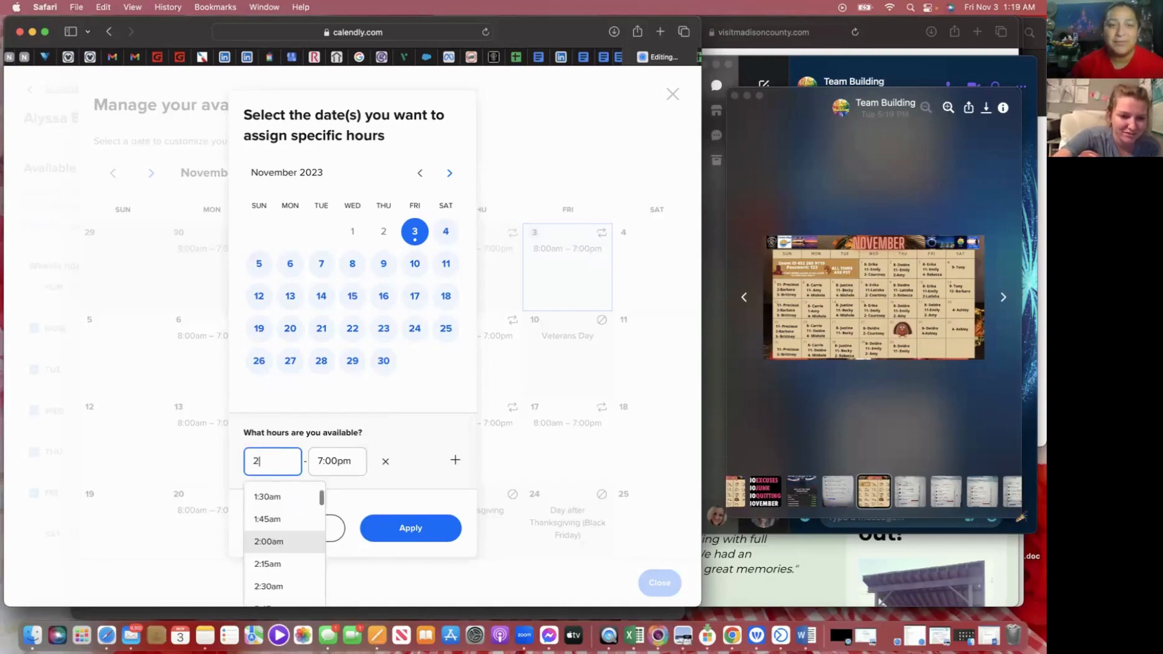
pyautogui.write('pm')
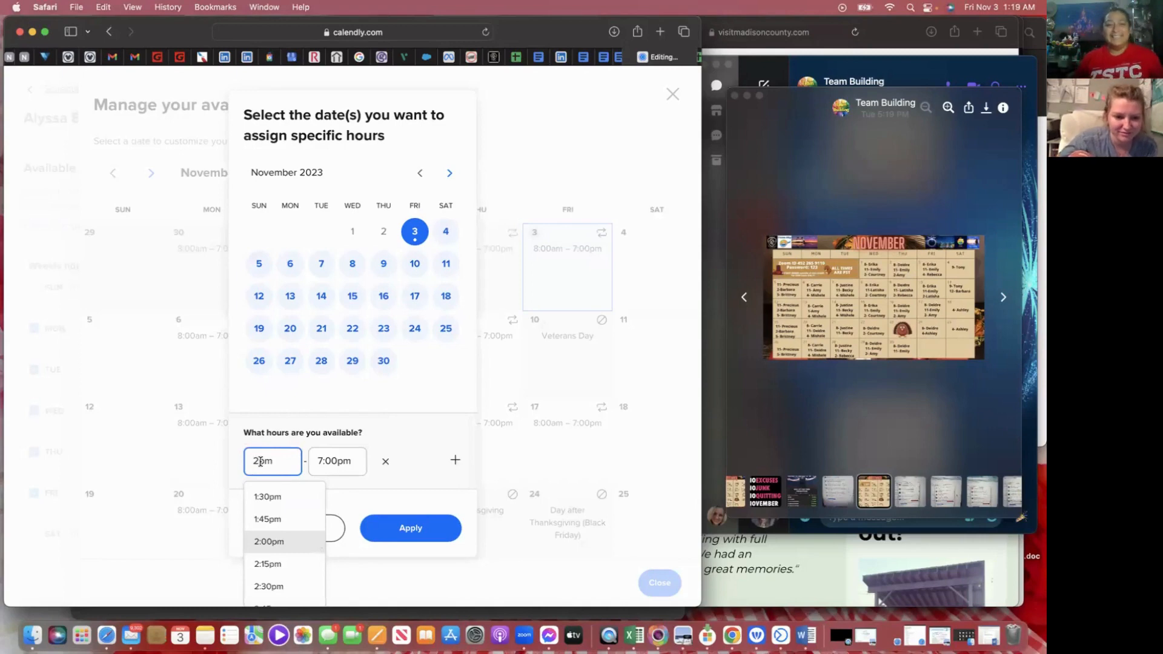
# - Set the end time of the November 3 availability to 2:45pm
pyautogui.click(357, 462)
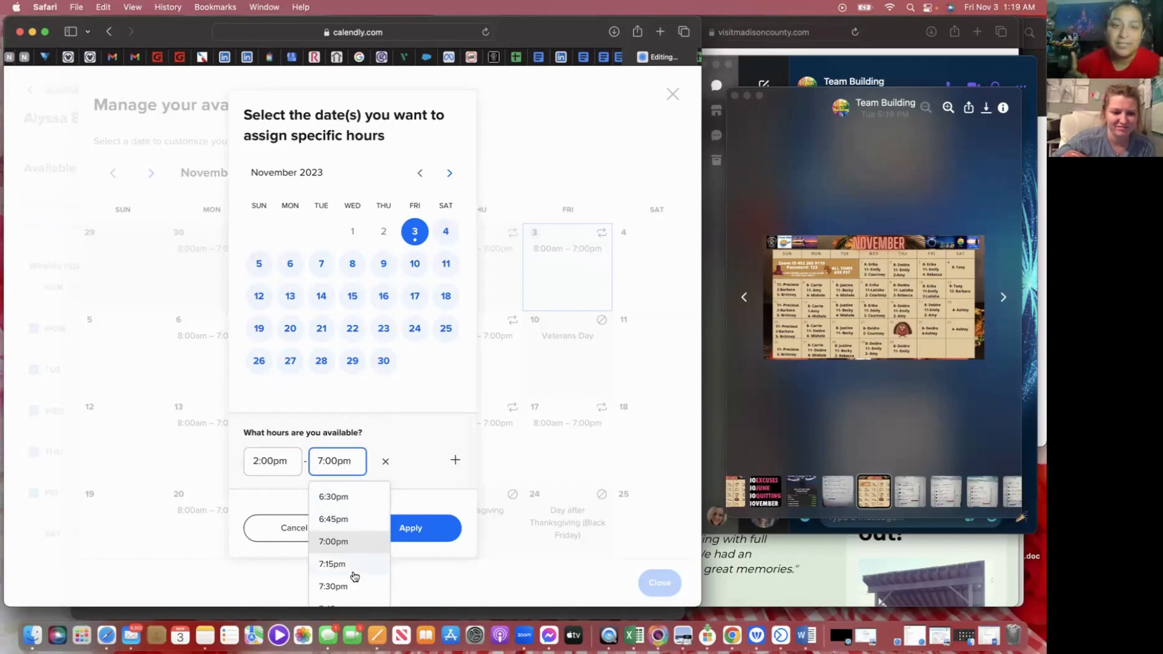
pyautogui.scroll(-2, 355, 575)
pyautogui.scroll(-6, 355, 575)
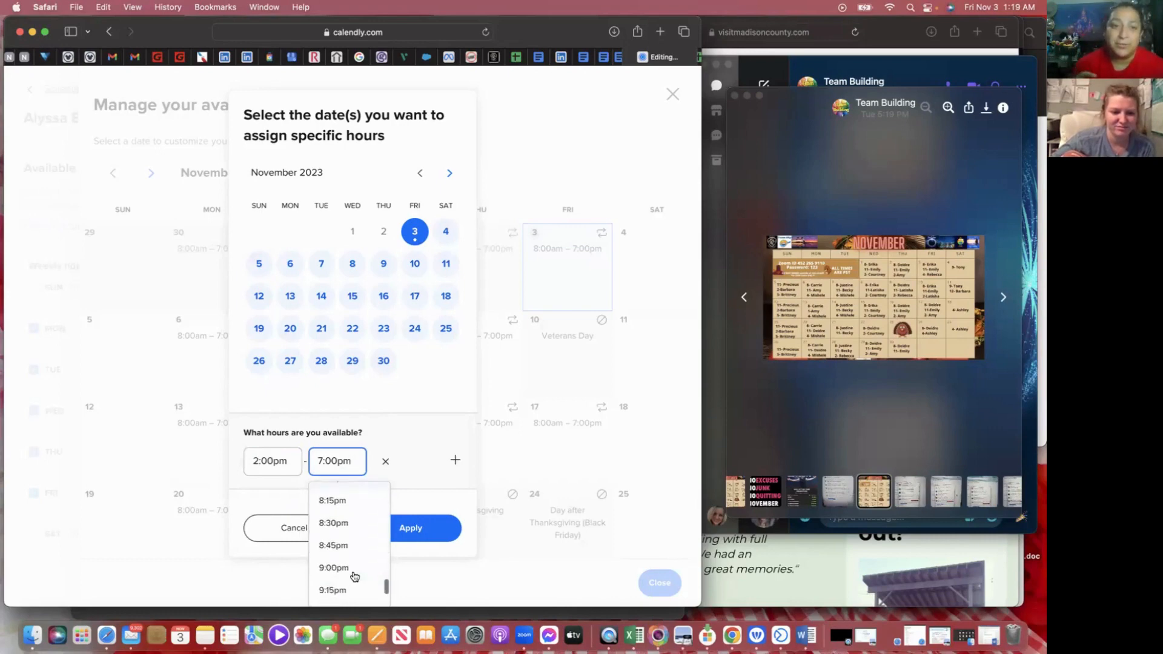
pyautogui.scroll(10, 355, 575)
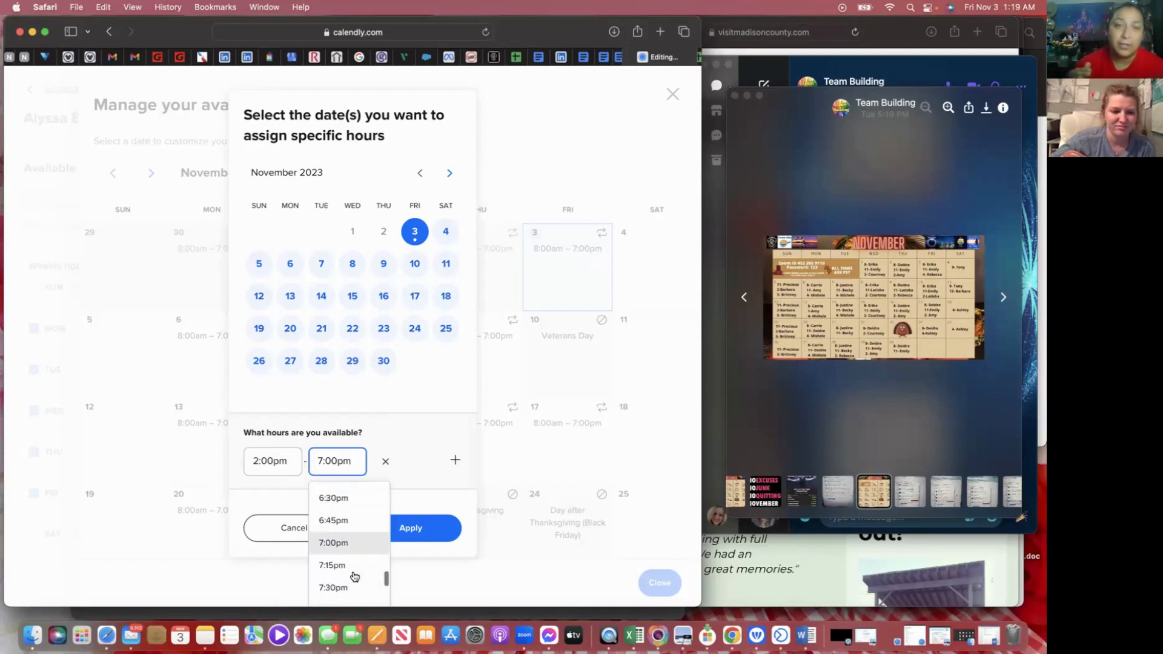
pyautogui.scroll(6, 354, 575)
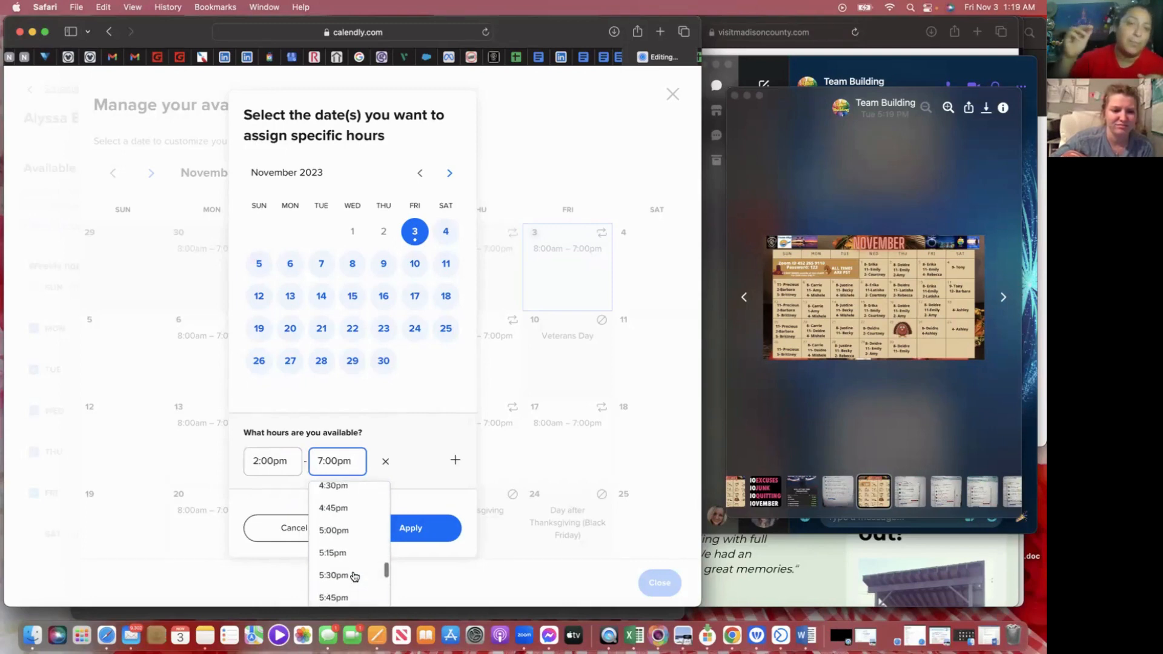
pyautogui.scroll(7, 355, 576)
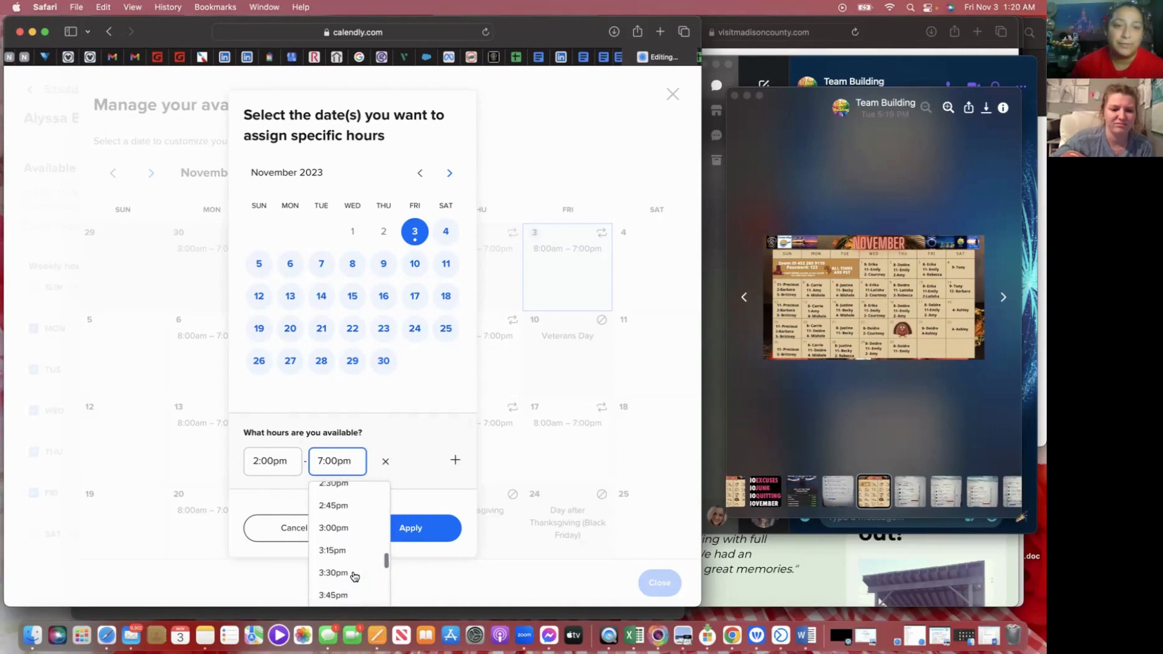
pyautogui.click(354, 511)
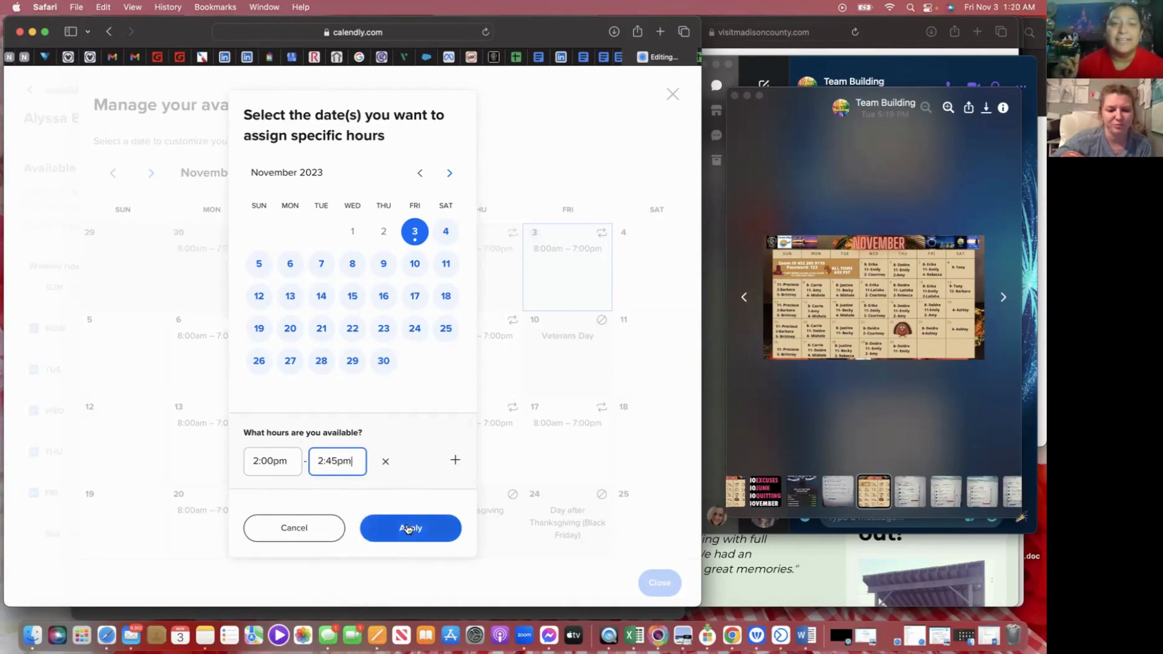
# - Add a second time interval for November 3 and set its start time to 7:00pm
pyautogui.click(454, 461)
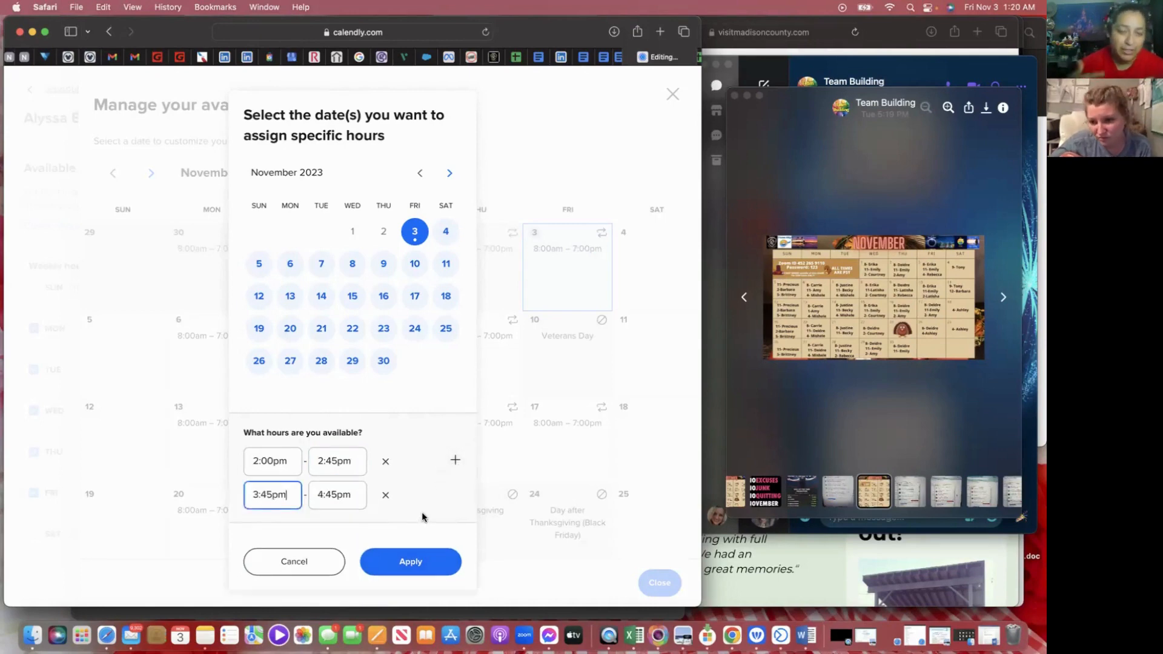
pyautogui.click(265, 495)
pyautogui.click(268, 521)
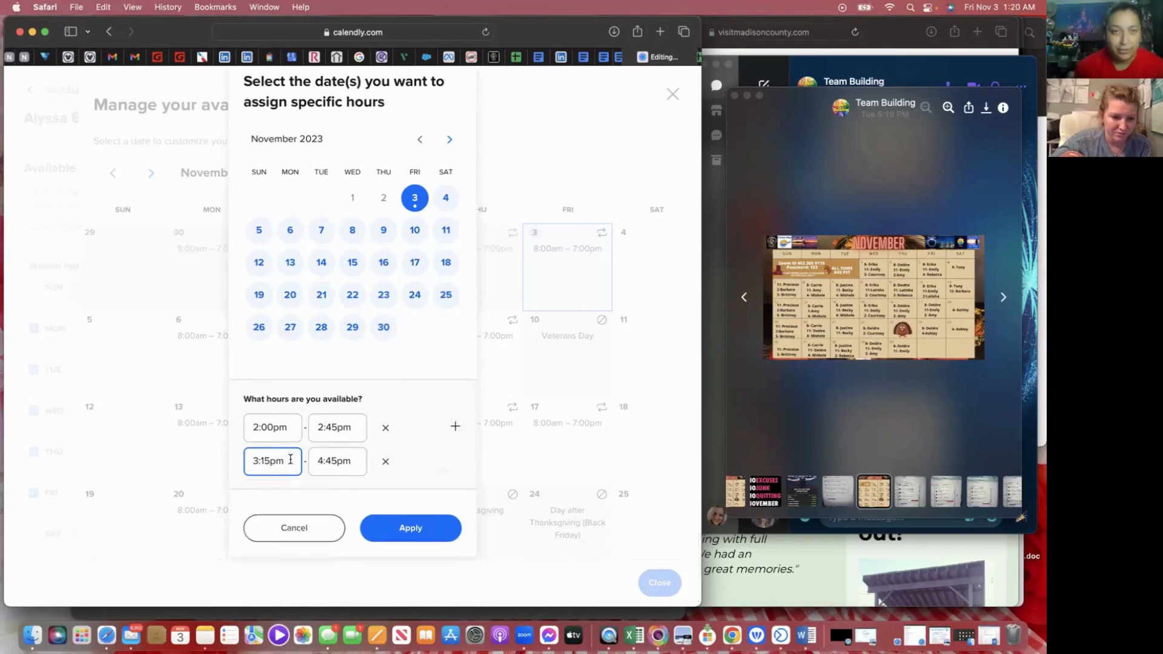
pyautogui.press('super+a')
pyautogui.write('7')
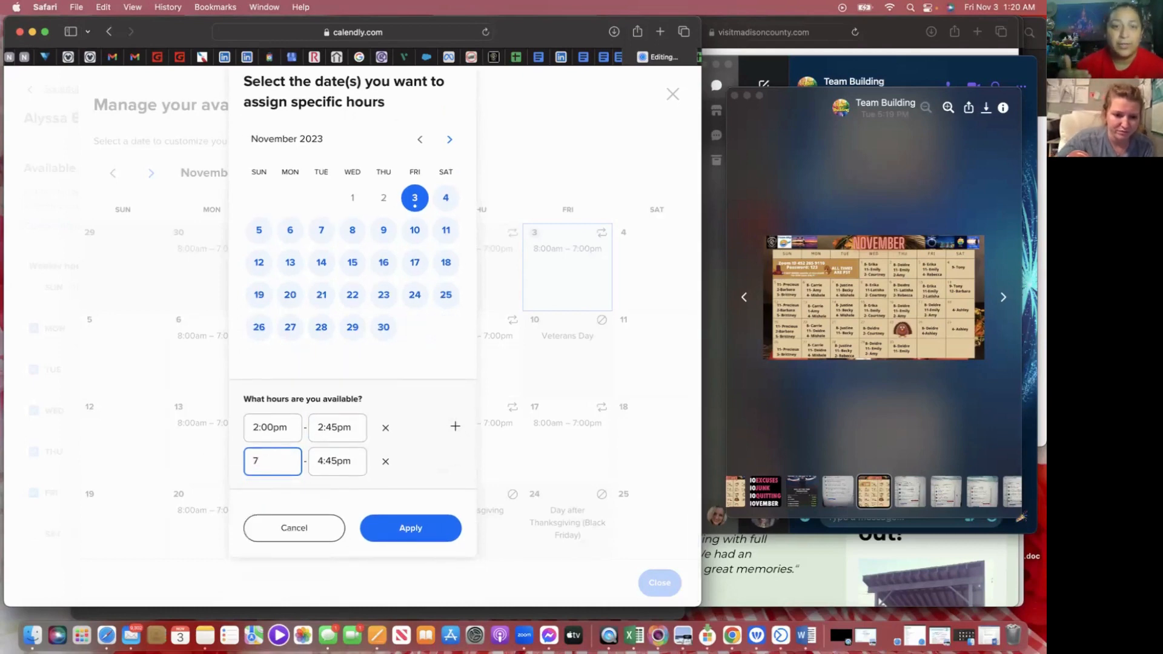
pyautogui.write(':00pm')
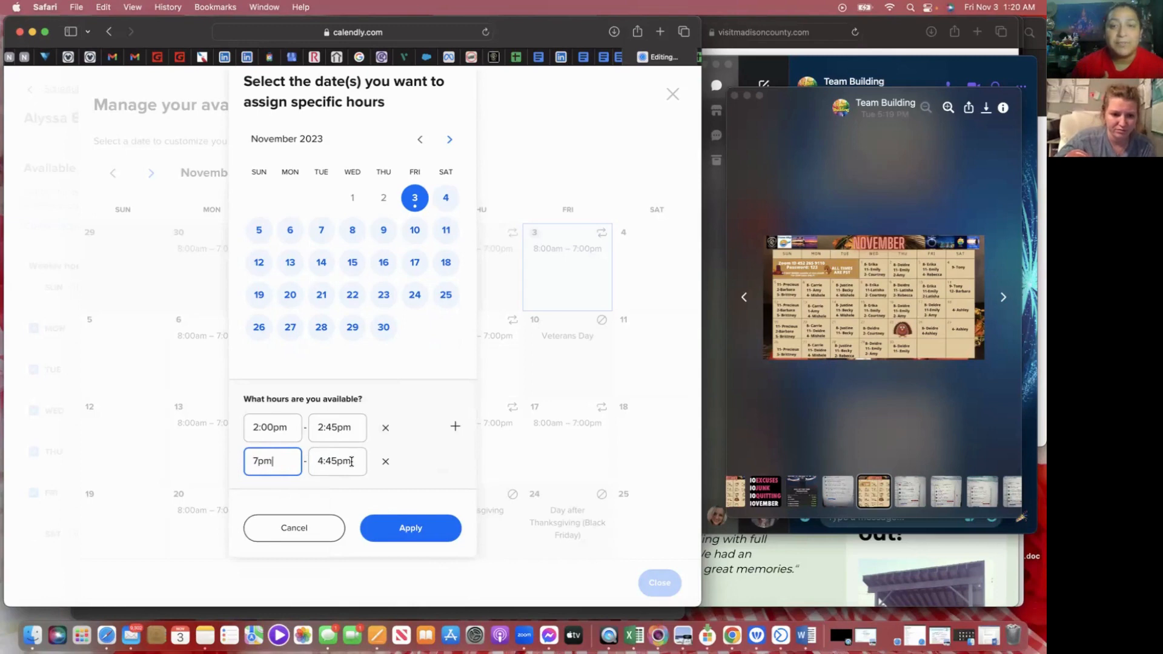
# - Set the second interval's end time to 7:45pm and apply the November 3 hours
pyautogui.click(345, 462)
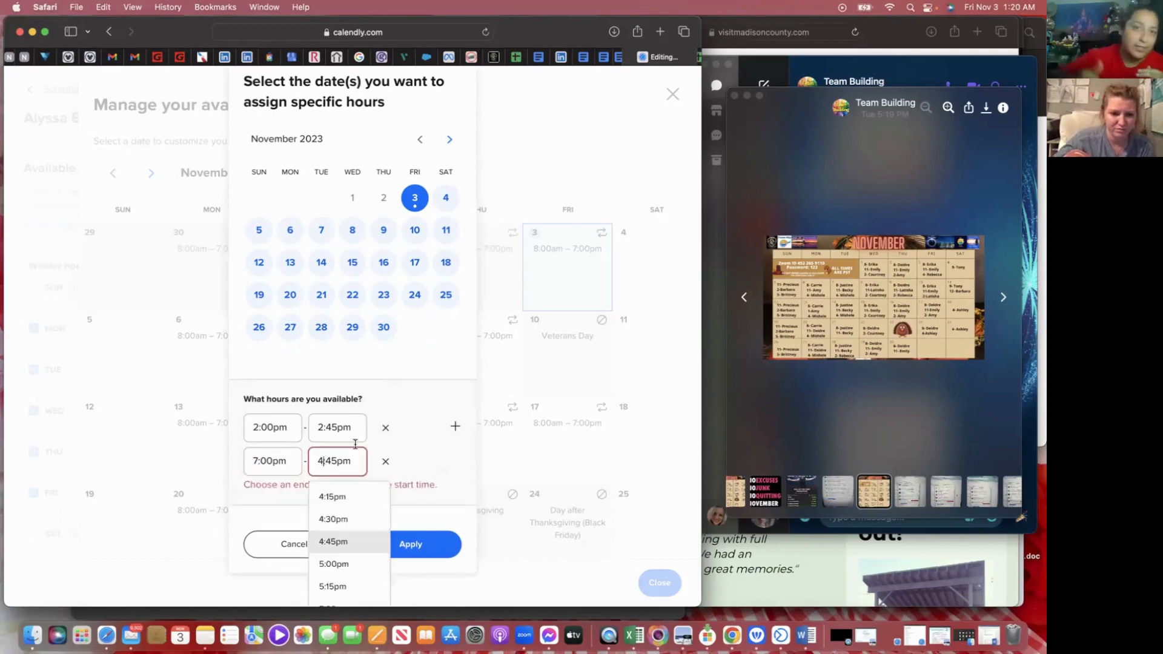
pyautogui.press('BackSpace')
pyautogui.write('7')
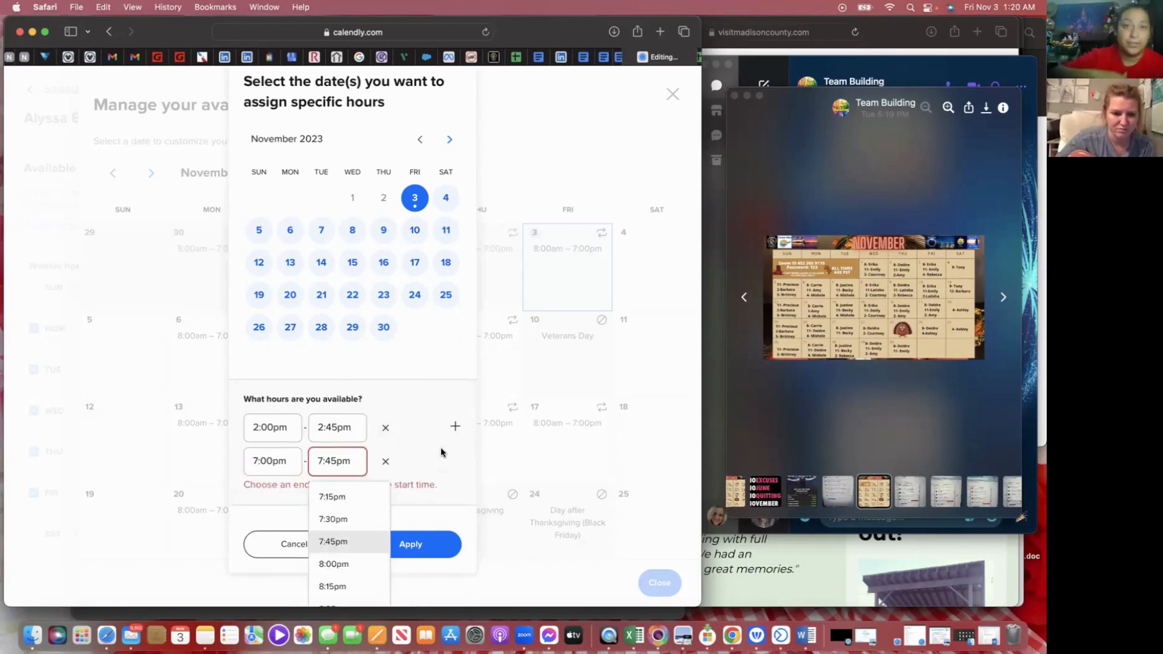
pyautogui.click(359, 542)
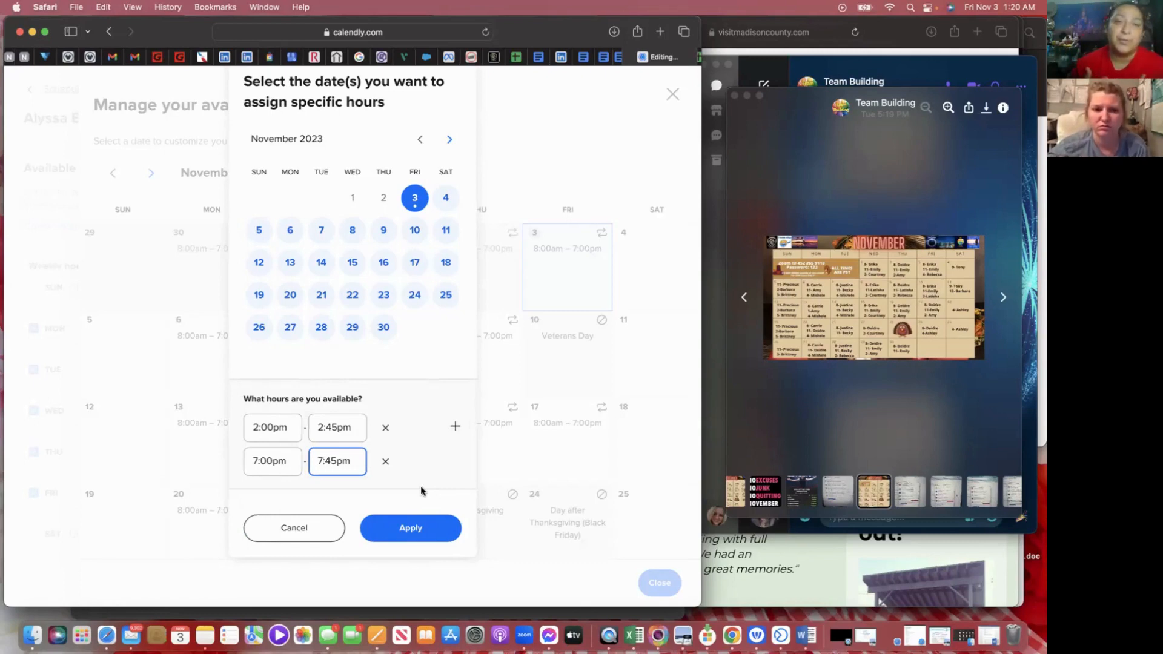
pyautogui.click(411, 529)
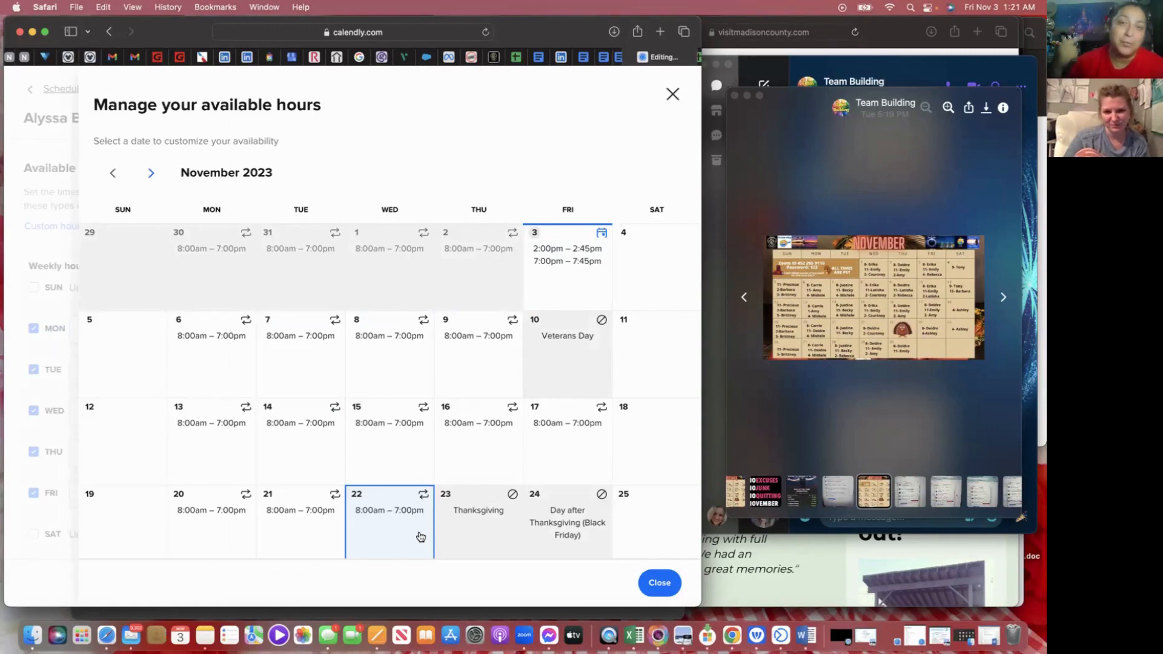
pyautogui.click(244, 336)
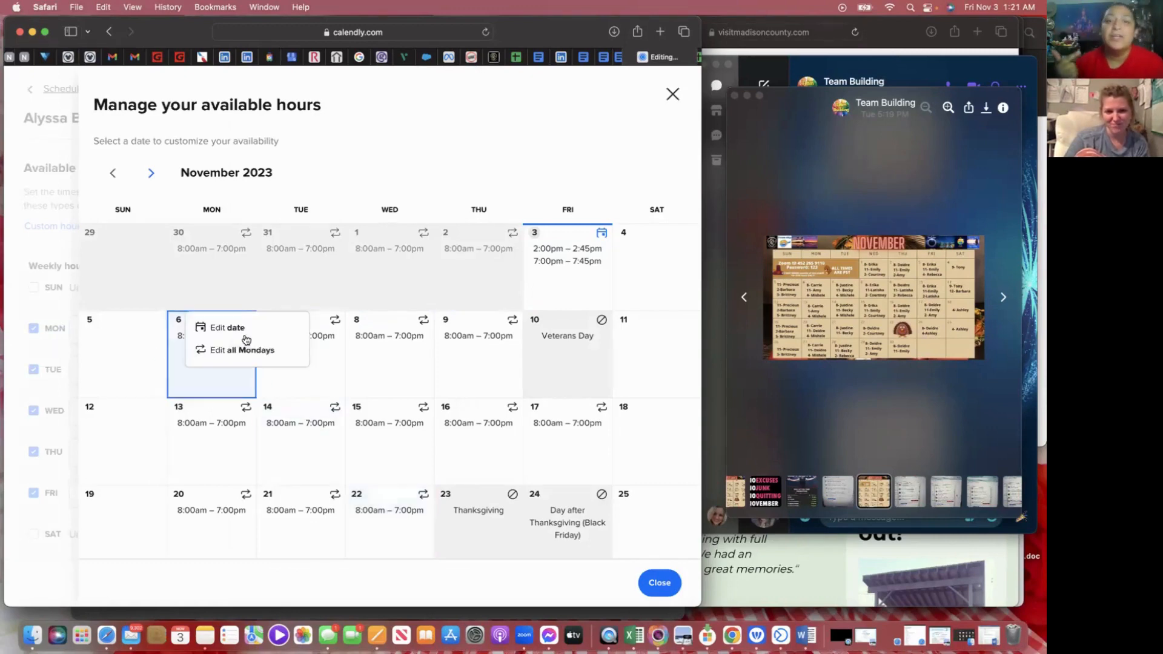
pyautogui.click(254, 338)
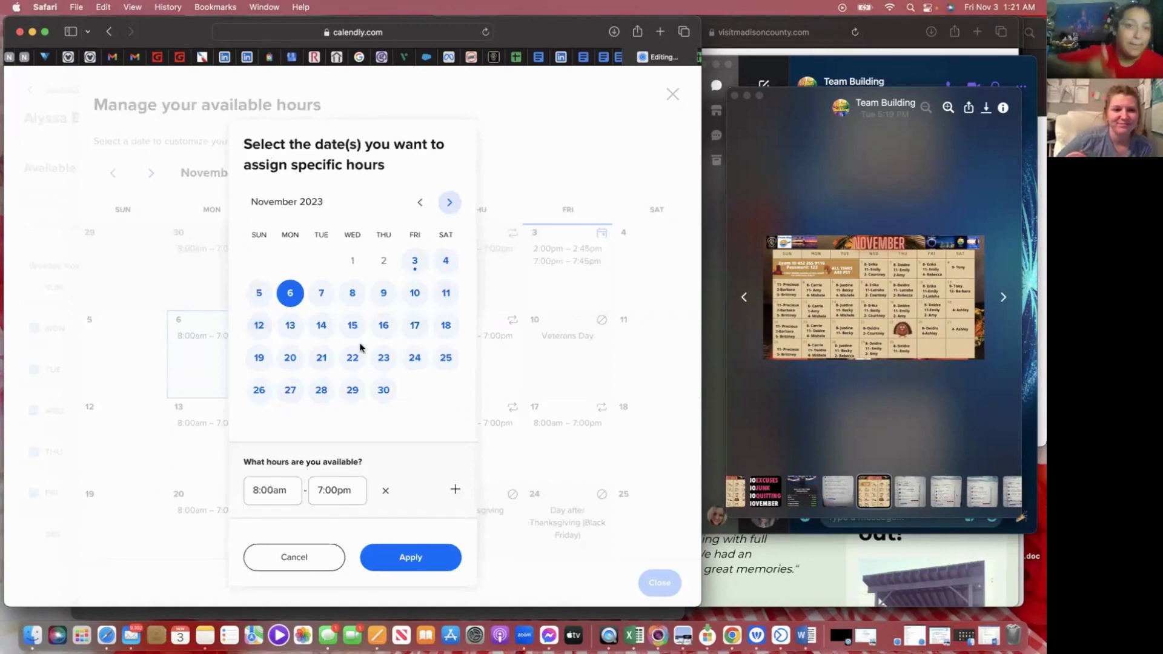
pyautogui.click(288, 557)
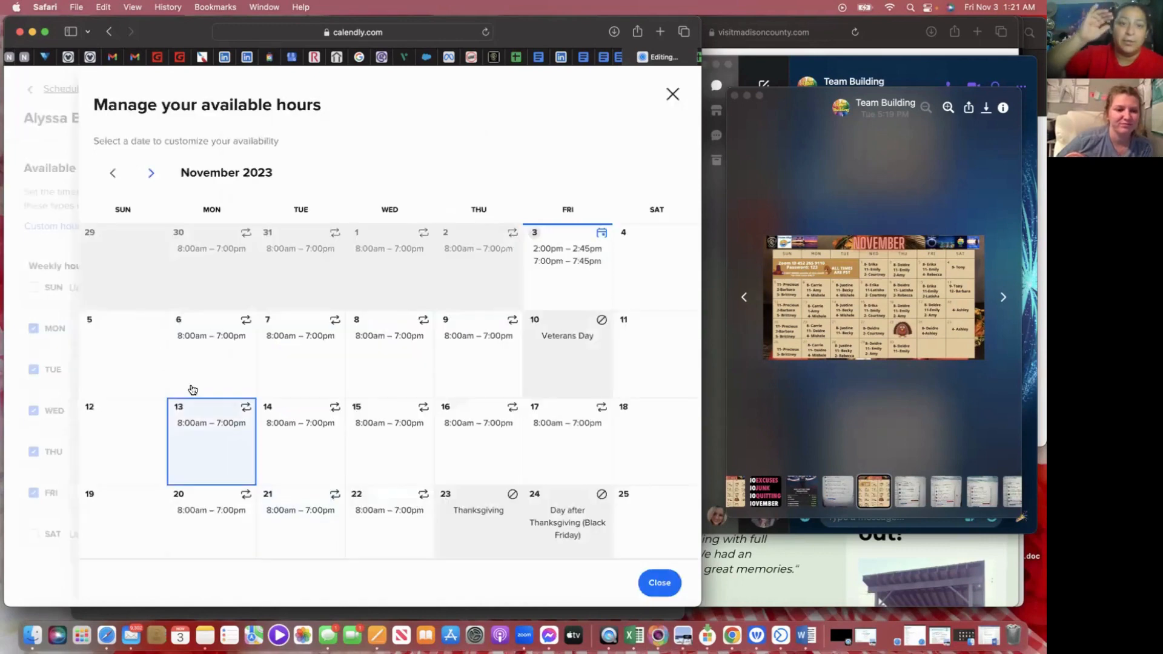
pyautogui.click(150, 337)
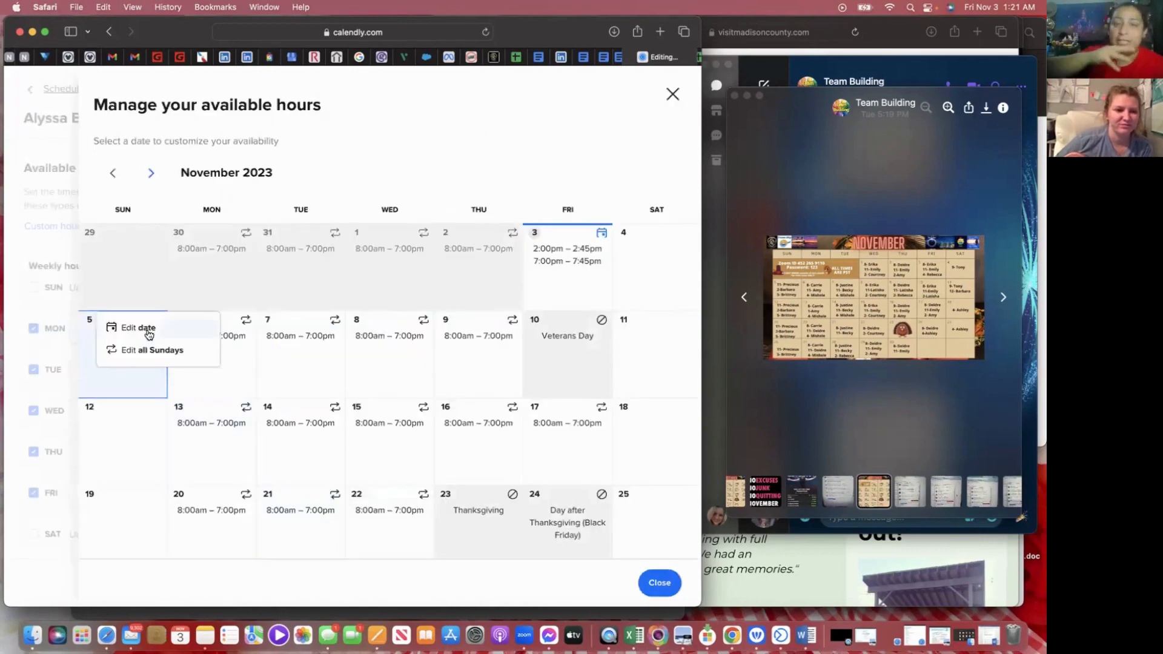
pyautogui.click(148, 335)
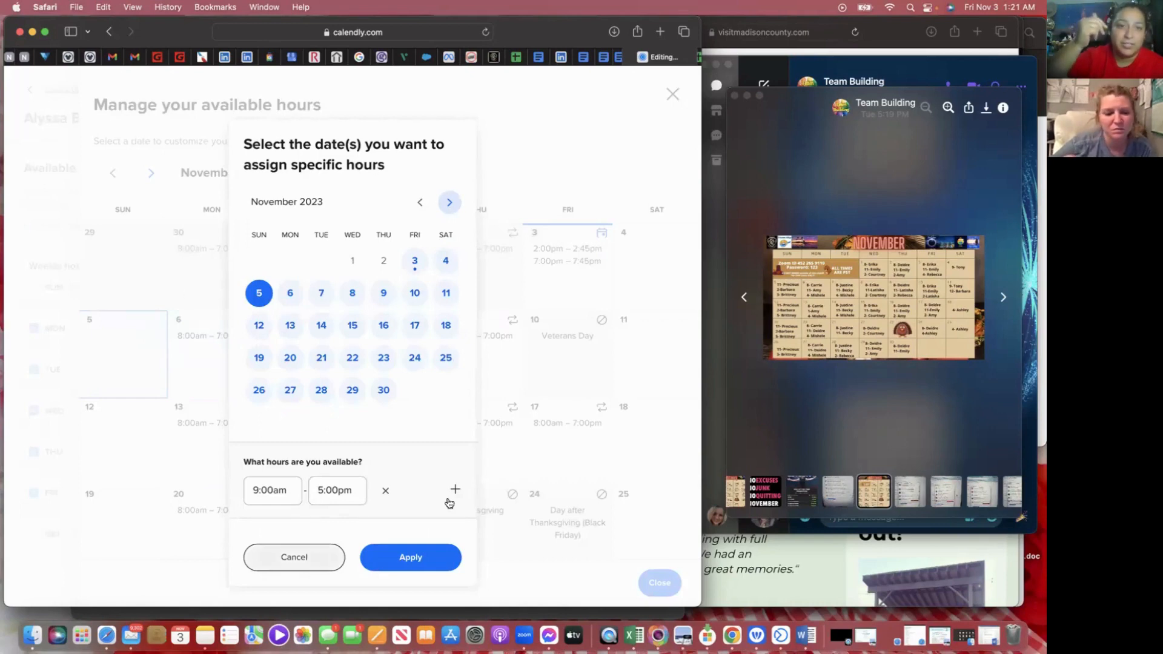
pyautogui.click(294, 557)
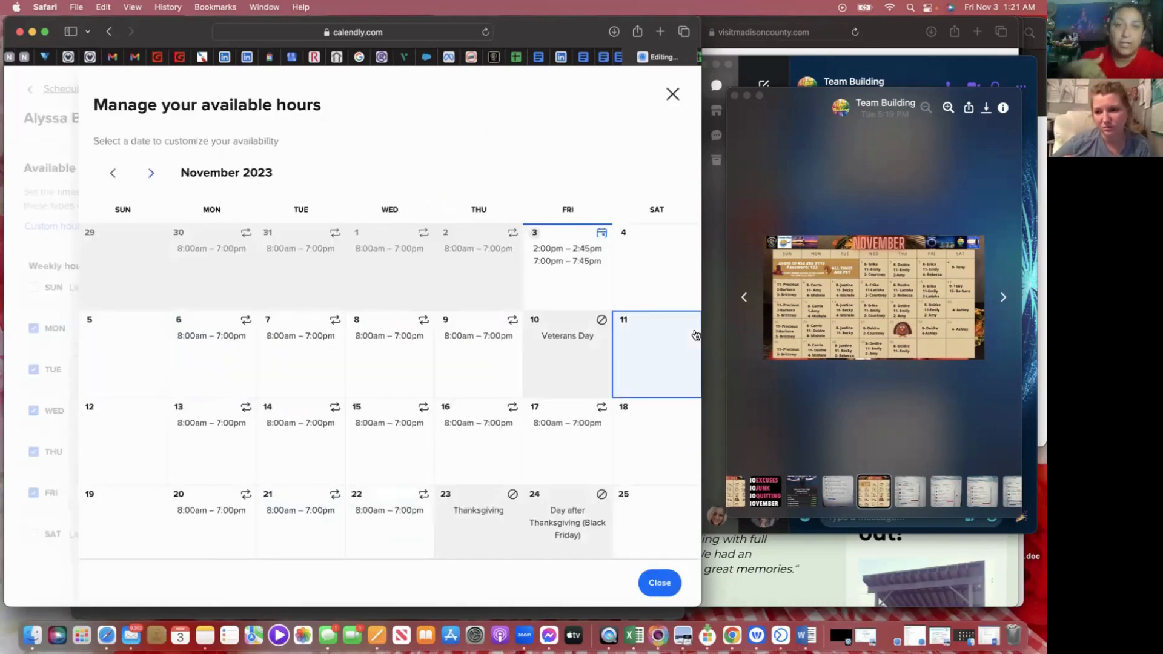
pyautogui.click(671, 288)
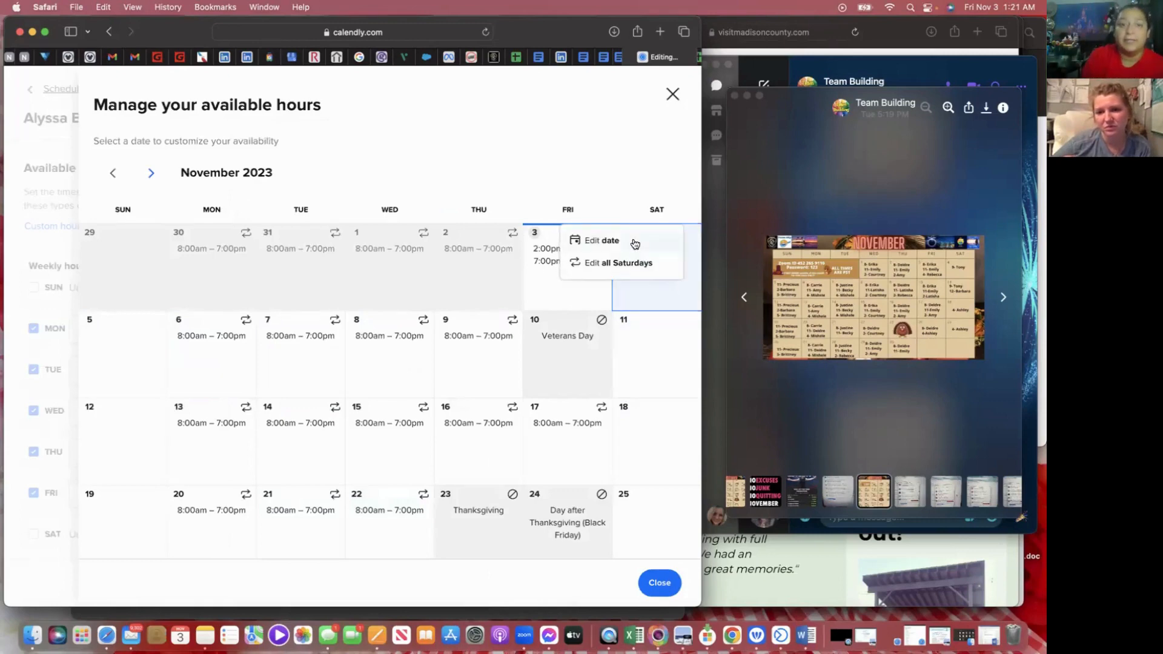
pyautogui.click(634, 244)
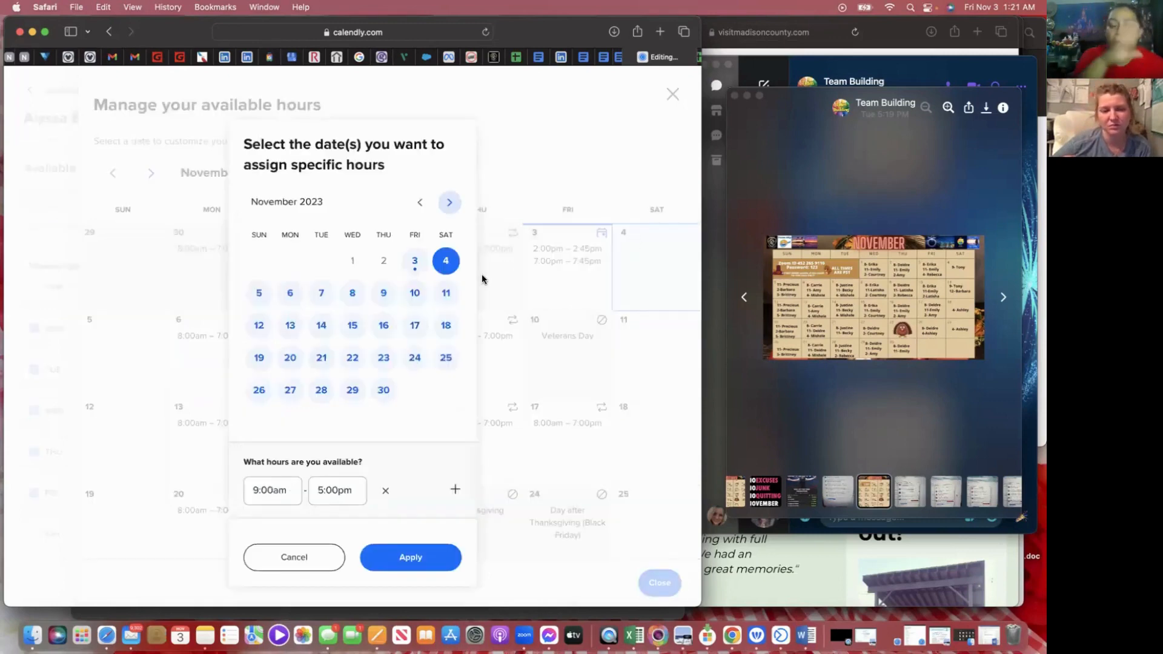
pyautogui.click(267, 493)
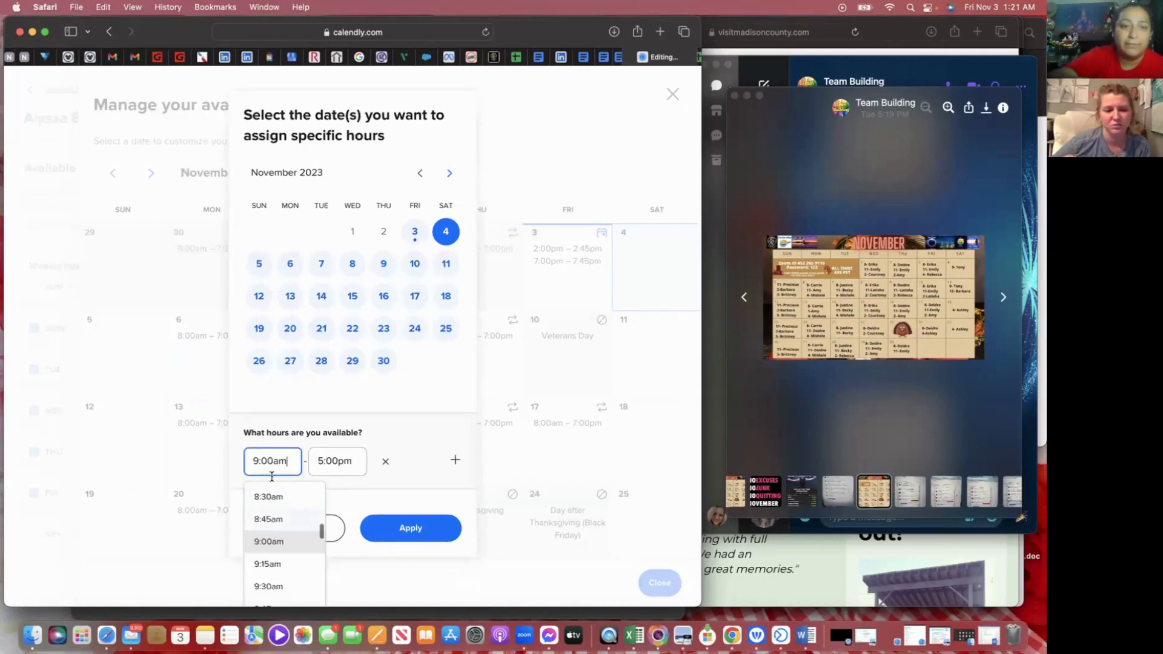
pyautogui.moveTo(271, 461); pyautogui.dragTo(210, 453)
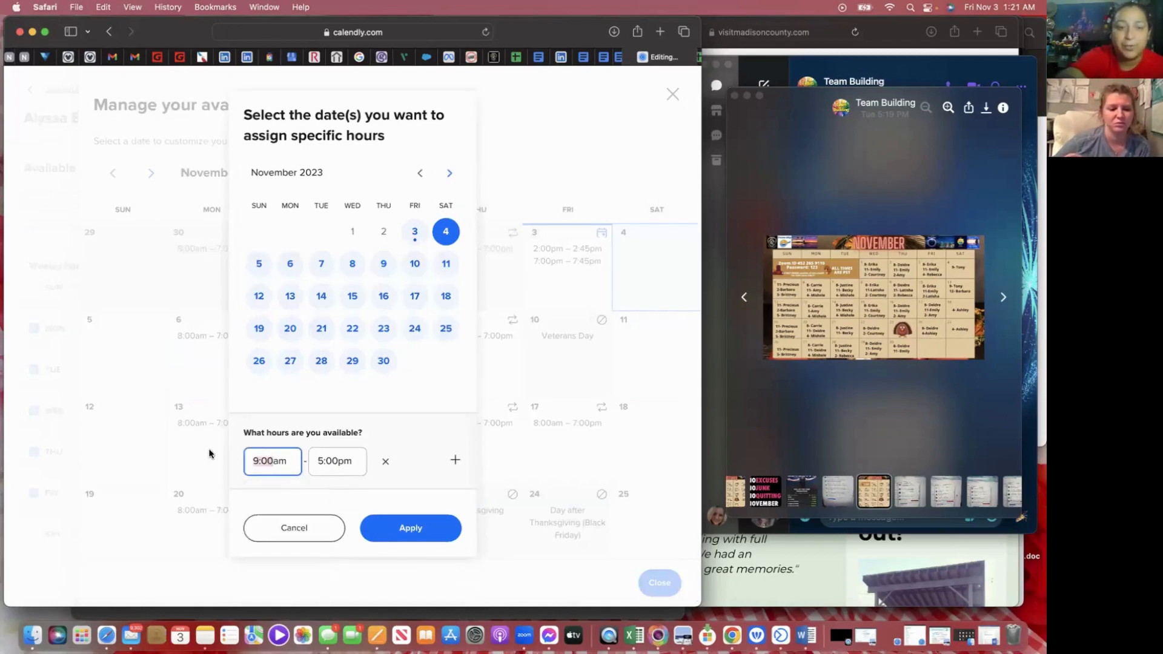
pyautogui.write('12')
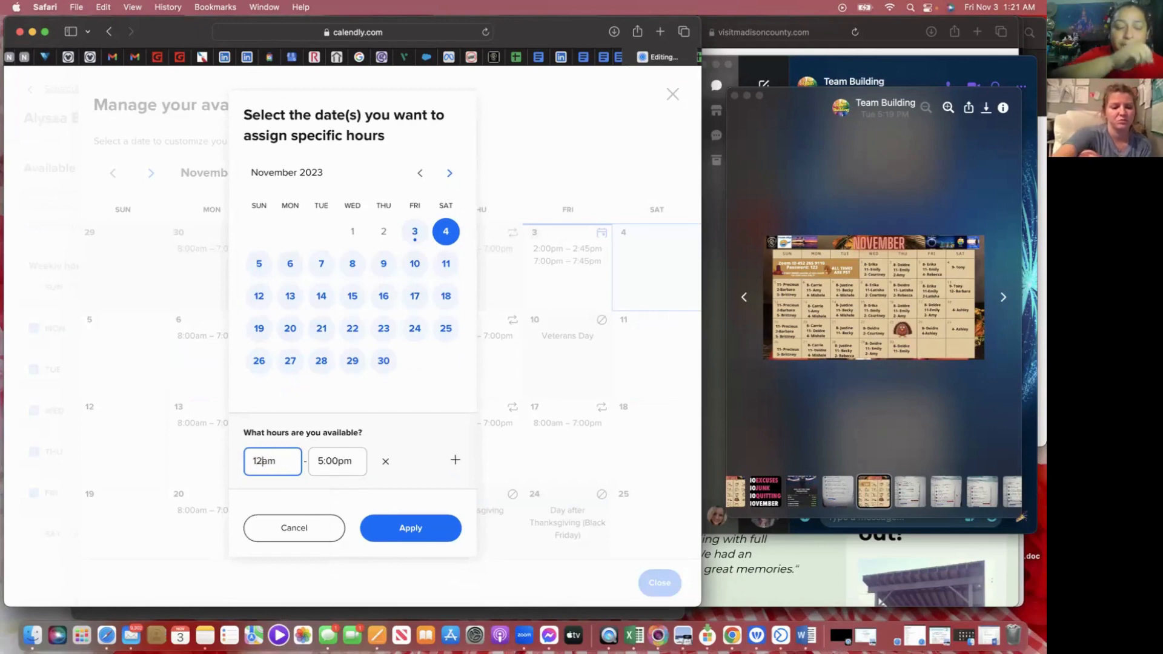
pyautogui.click(321, 538)
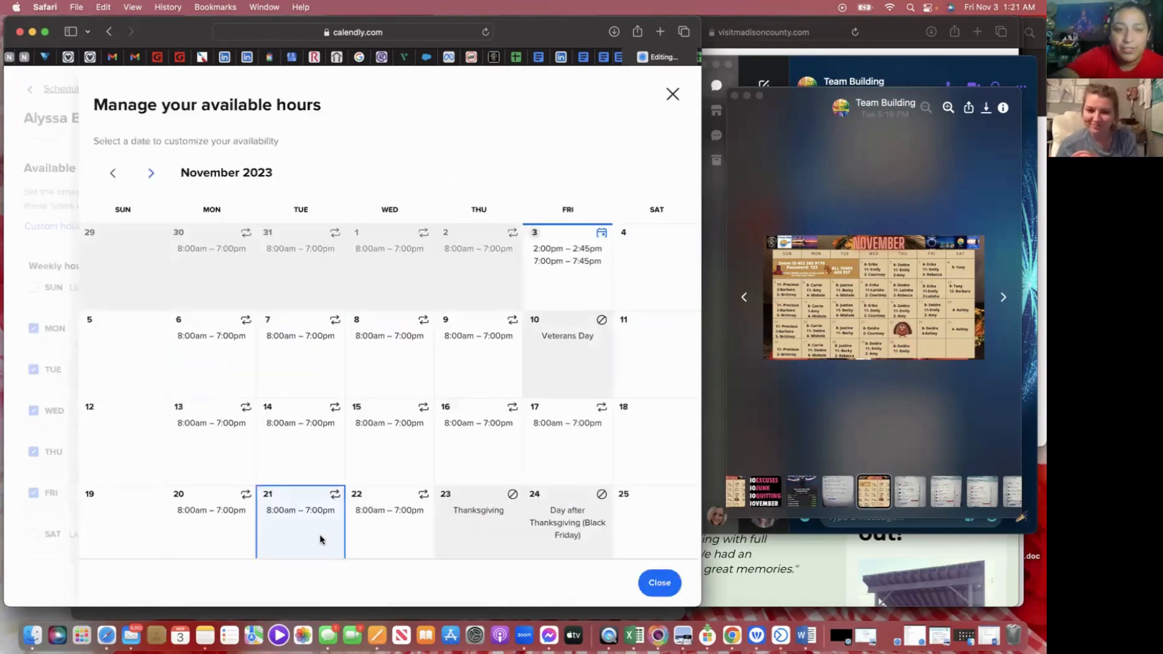
# - Remove the Thanksgiving holiday on November 23 for this event type only
pyautogui.click(544, 523)
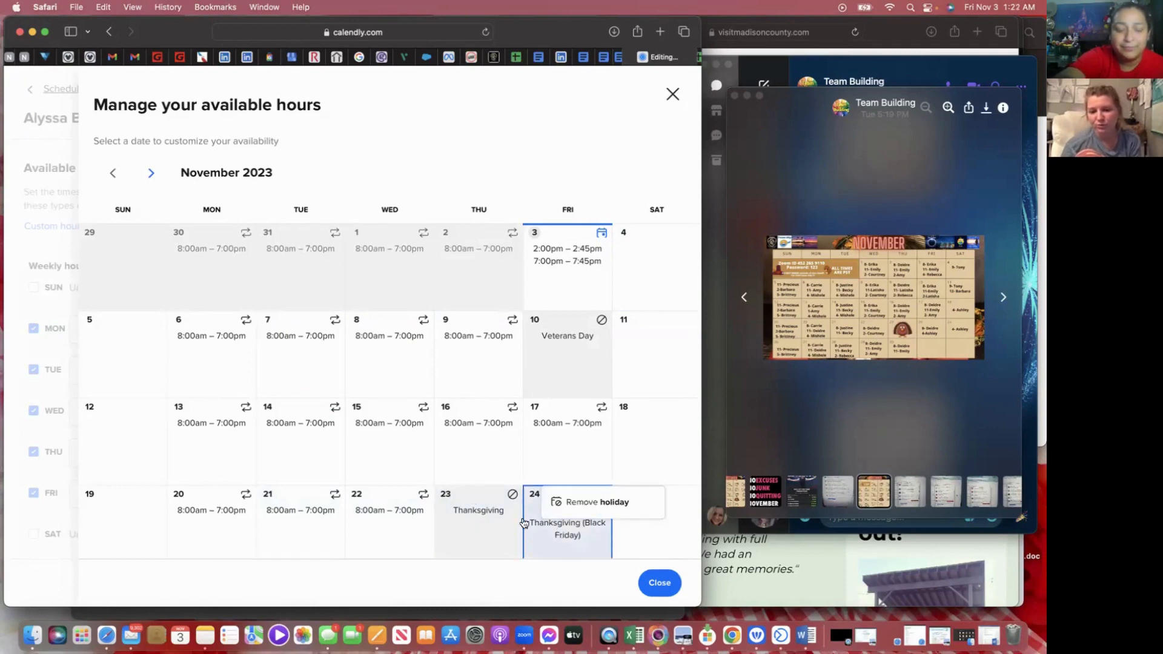
pyautogui.click(469, 515)
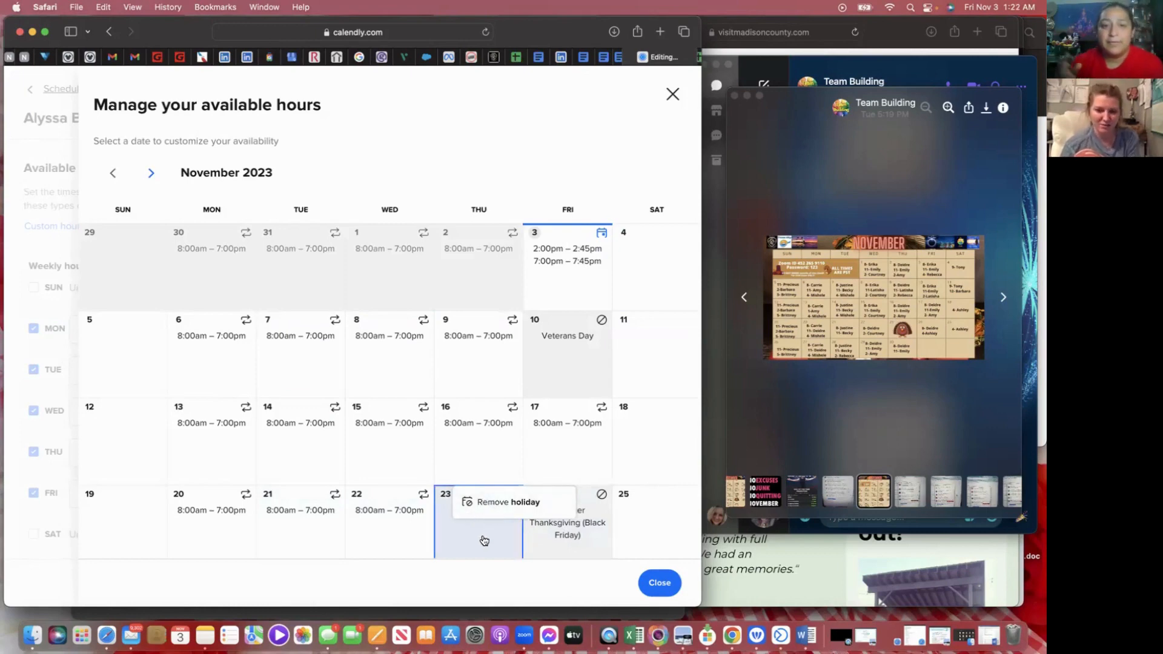
pyautogui.click(501, 506)
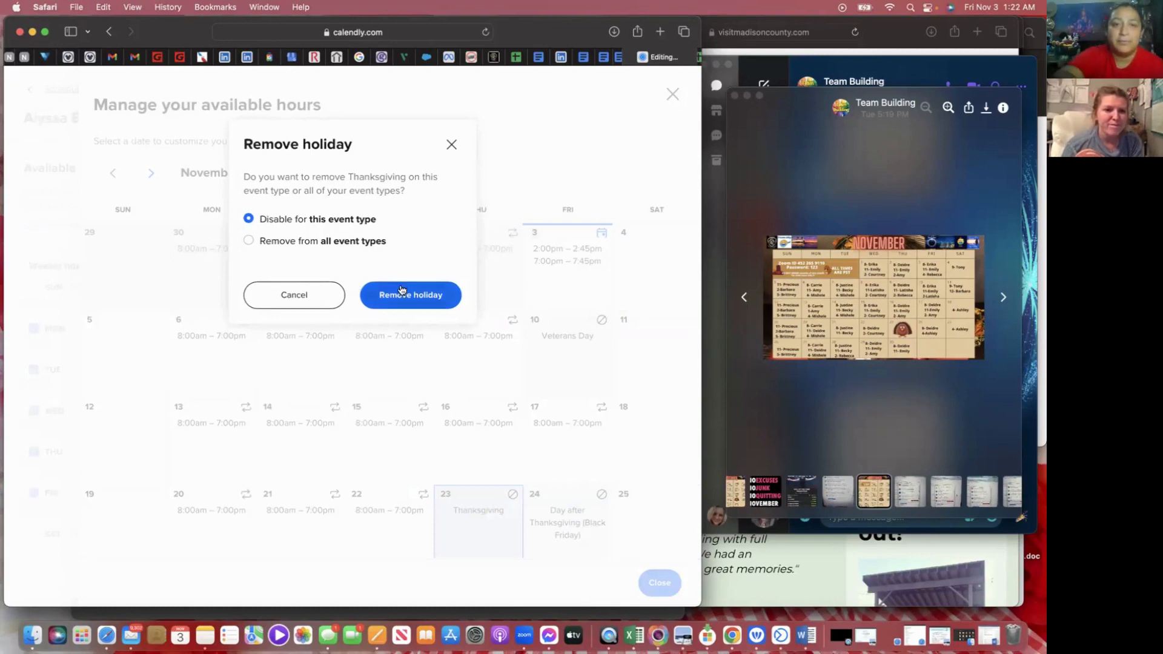
pyautogui.click(400, 296)
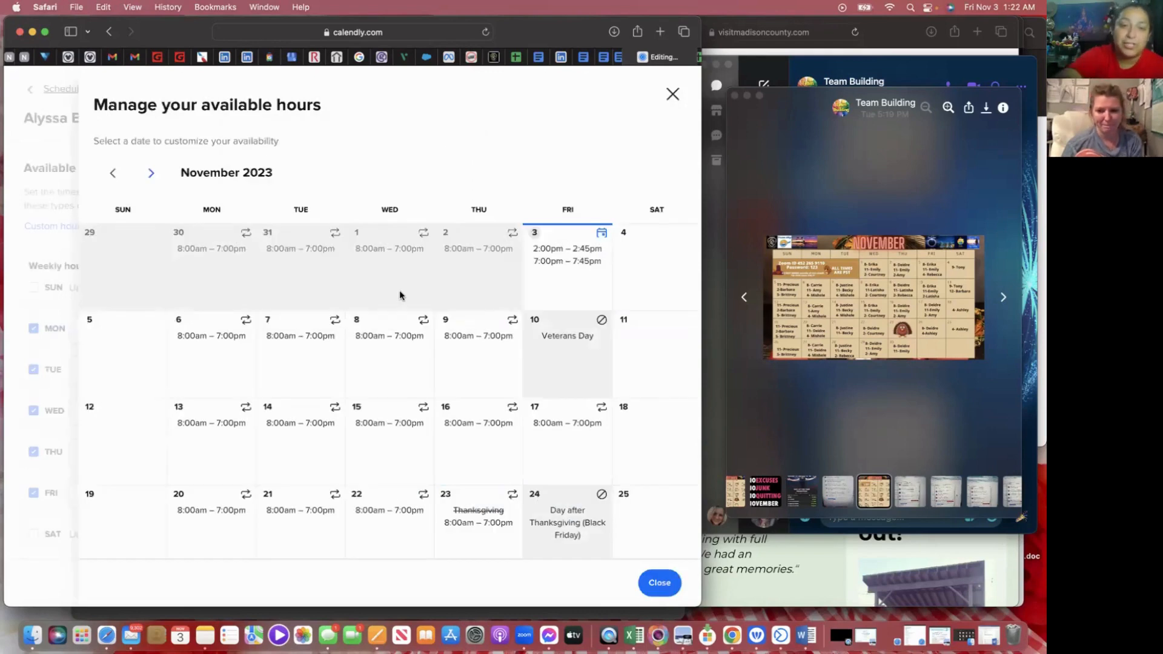
# - Edit November 23 only, delete its available hours so the date is unavailable, and apply the change
pyautogui.click(475, 512)
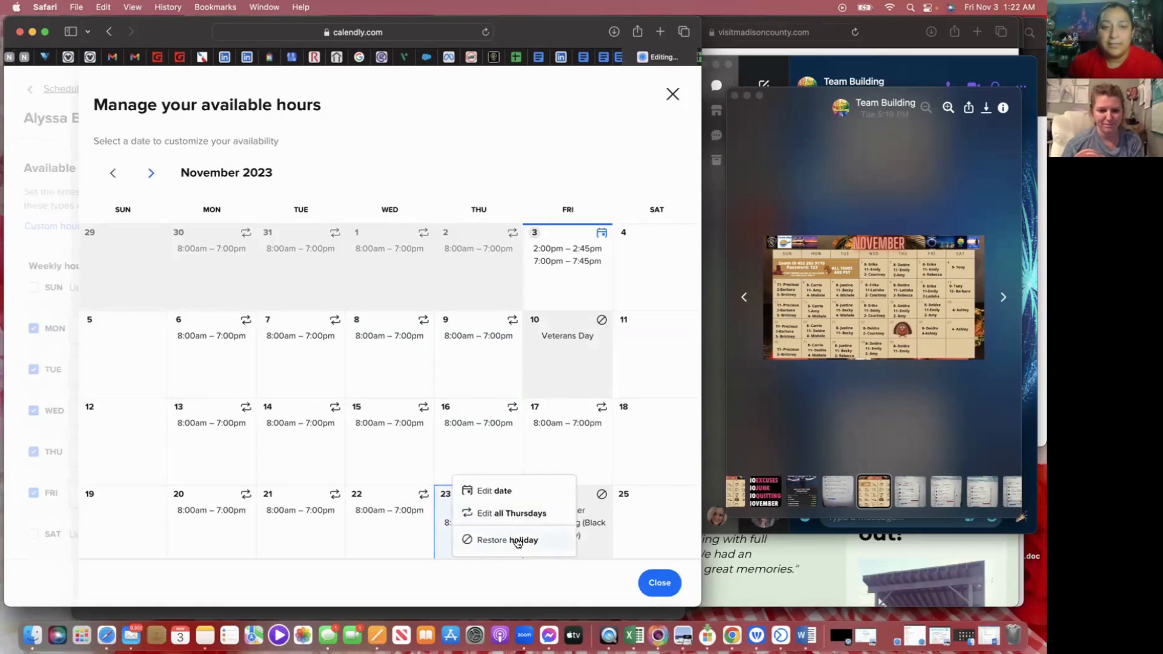
pyautogui.click(516, 493)
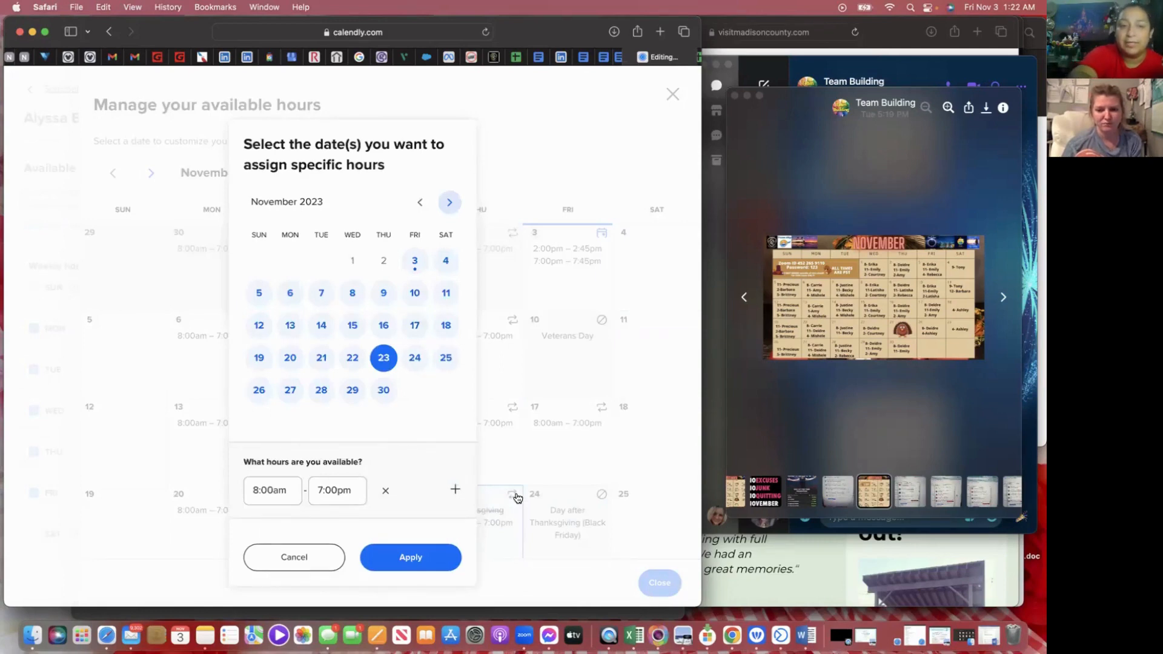
pyautogui.click(387, 491)
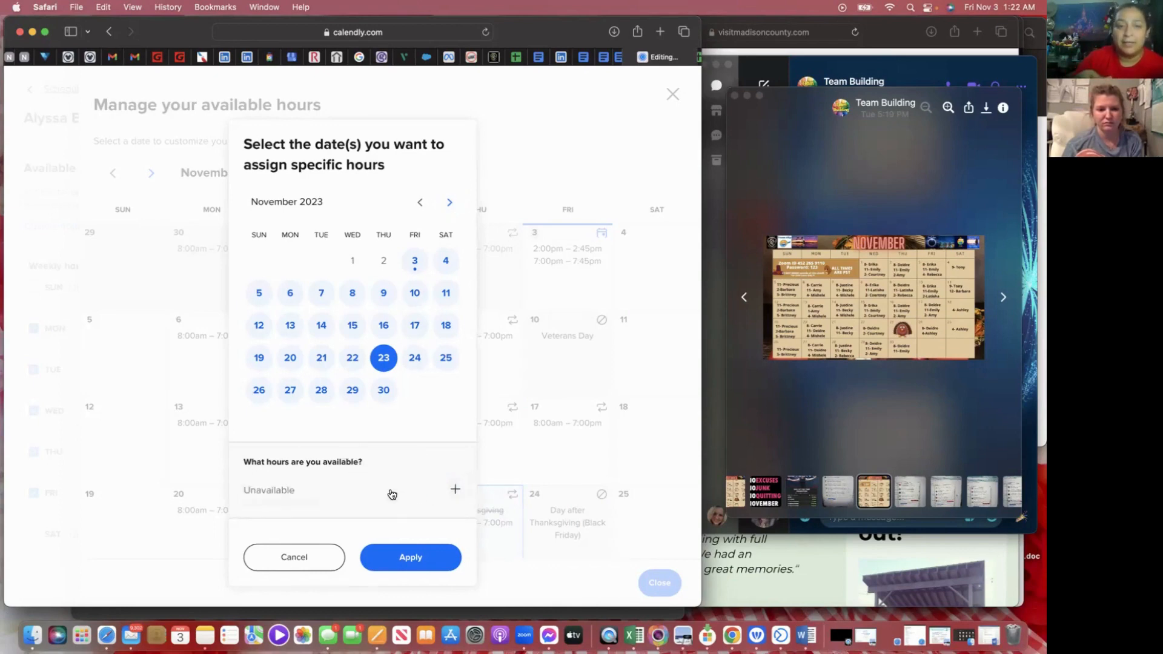
pyautogui.click(397, 551)
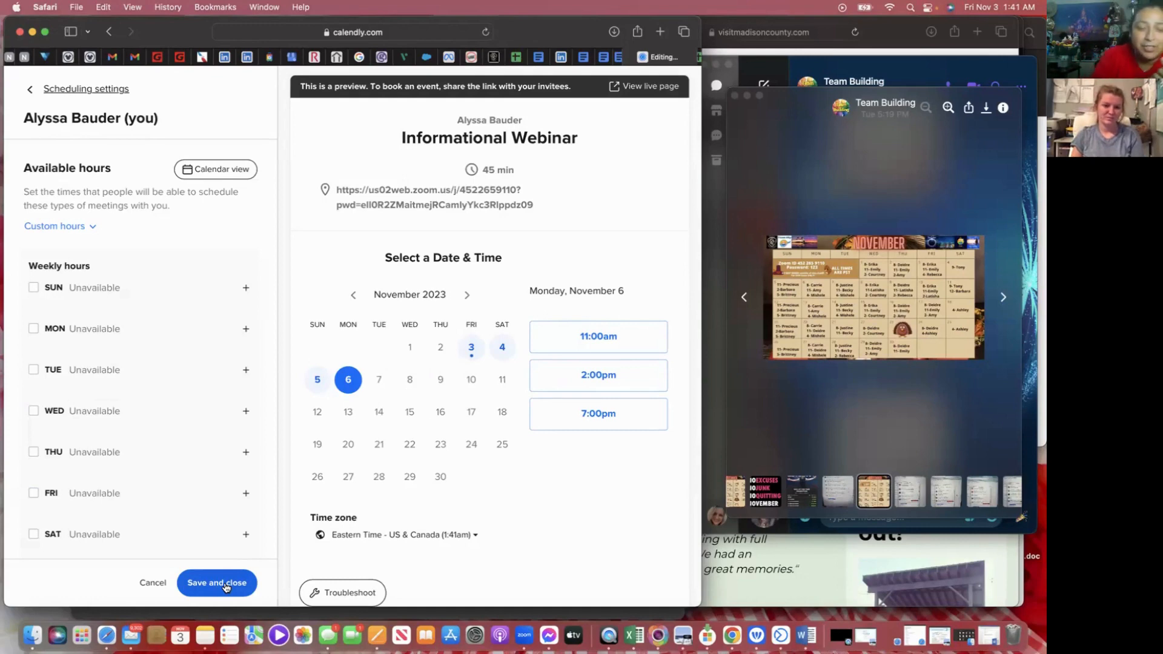
pyautogui.click(67, 227)
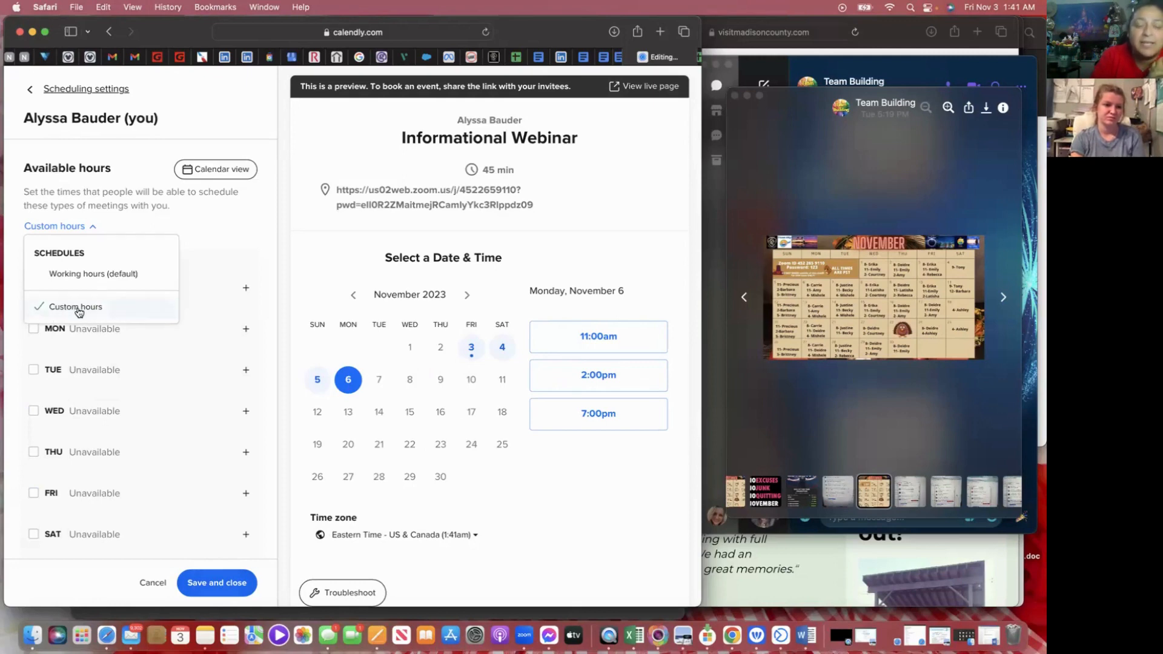
pyautogui.click(72, 227)
pyautogui.click(34, 328)
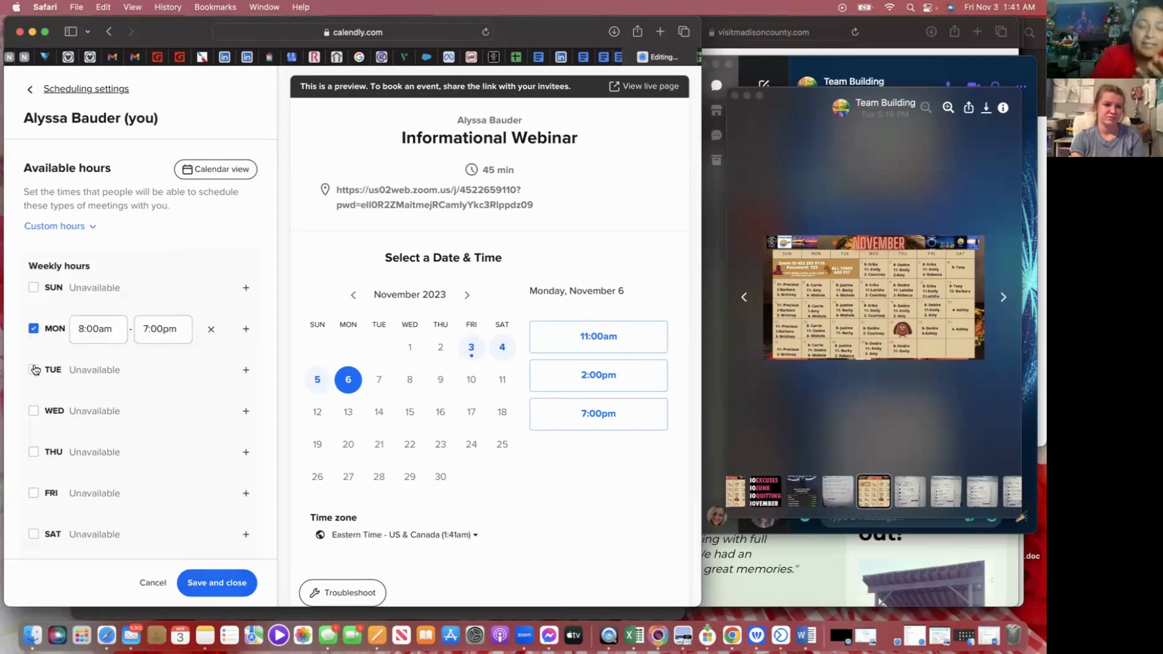
pyautogui.click(34, 369)
pyautogui.click(33, 411)
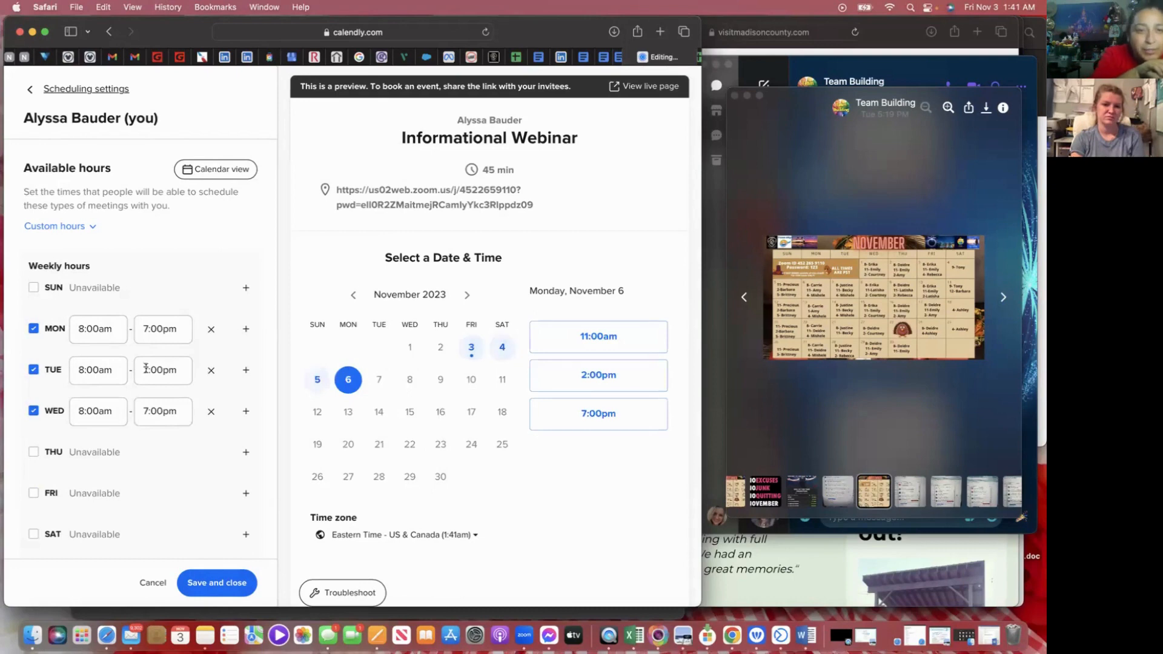
pyautogui.click(33, 330)
pyautogui.click(34, 370)
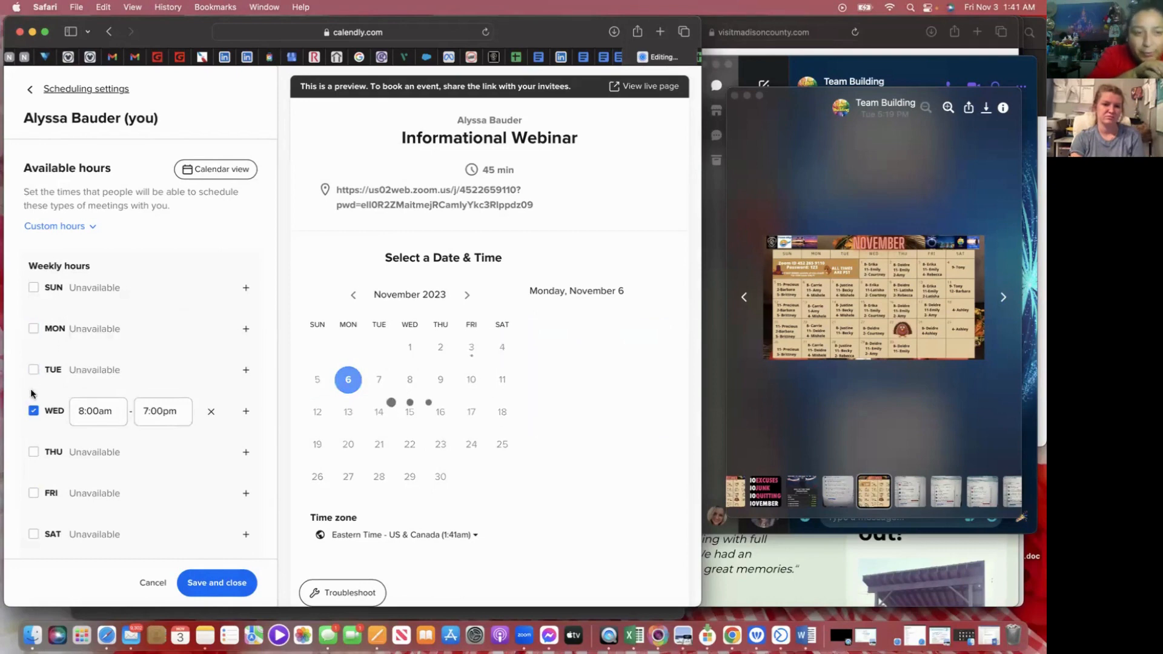
pyautogui.click(33, 410)
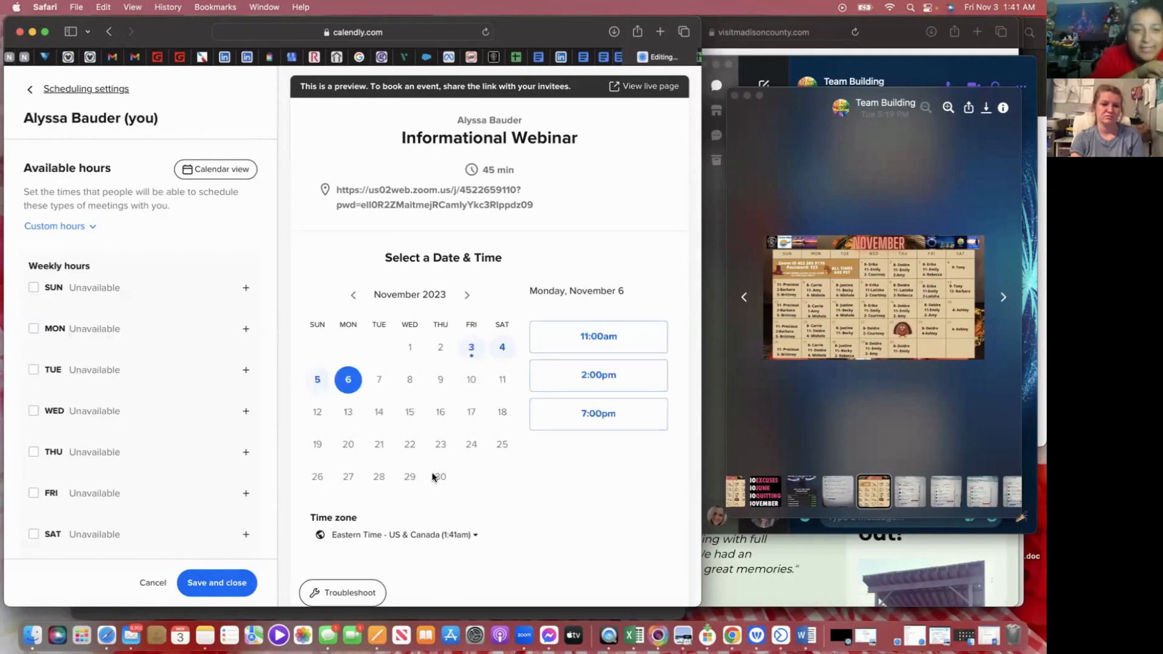
# - Save the custom date-specific availability and the event's scheduling settings
pyautogui.click(223, 585)
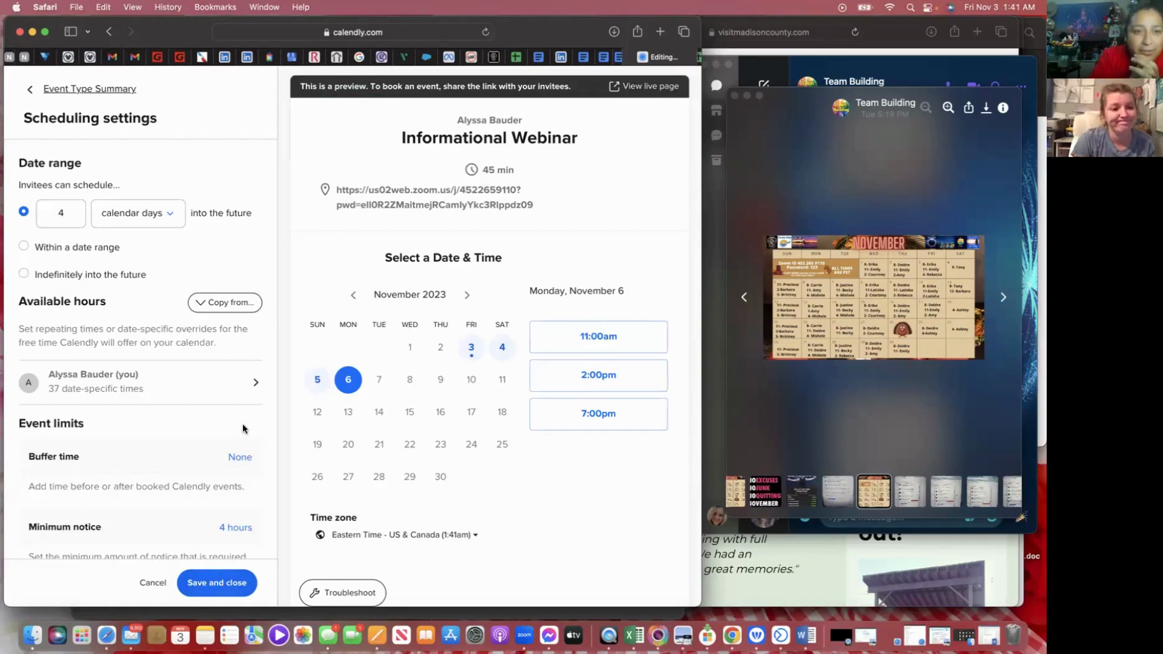
pyautogui.scroll(-3, 243, 428)
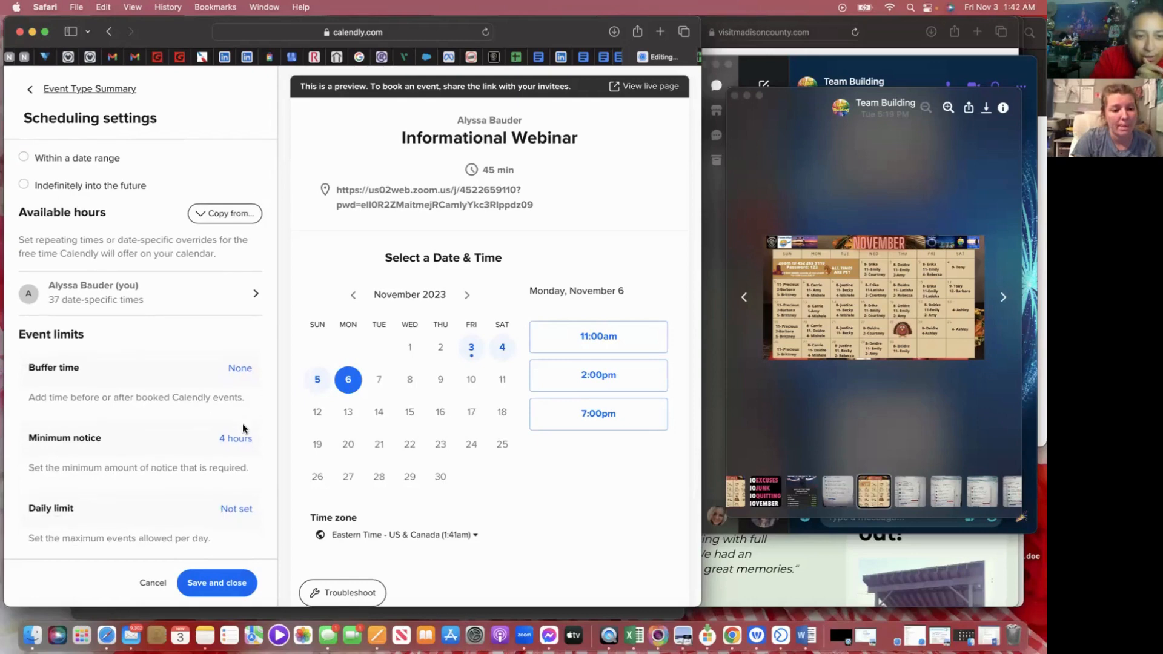
pyautogui.scroll(-4, 242, 428)
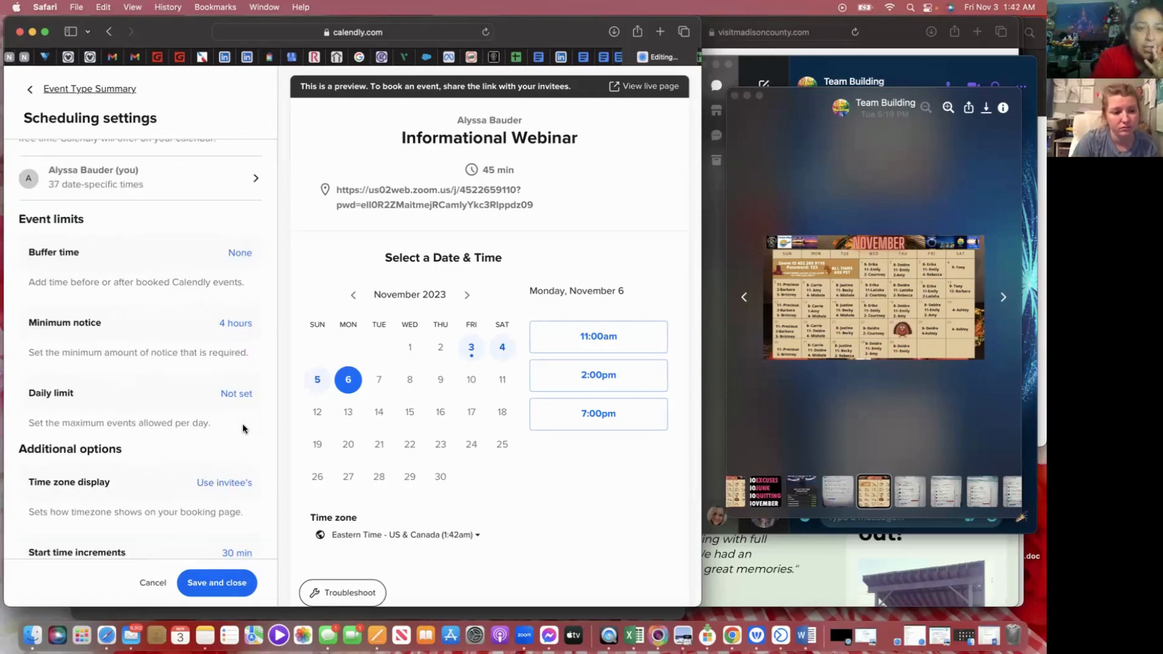
pyautogui.scroll(-2, 242, 424)
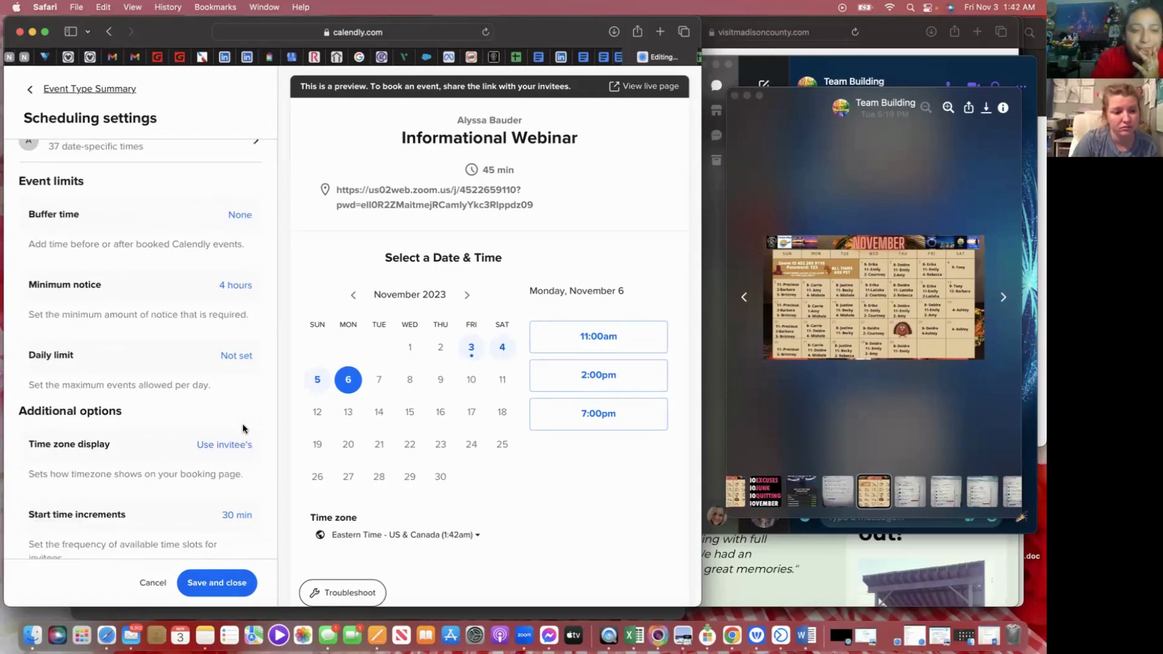
pyautogui.click(212, 585)
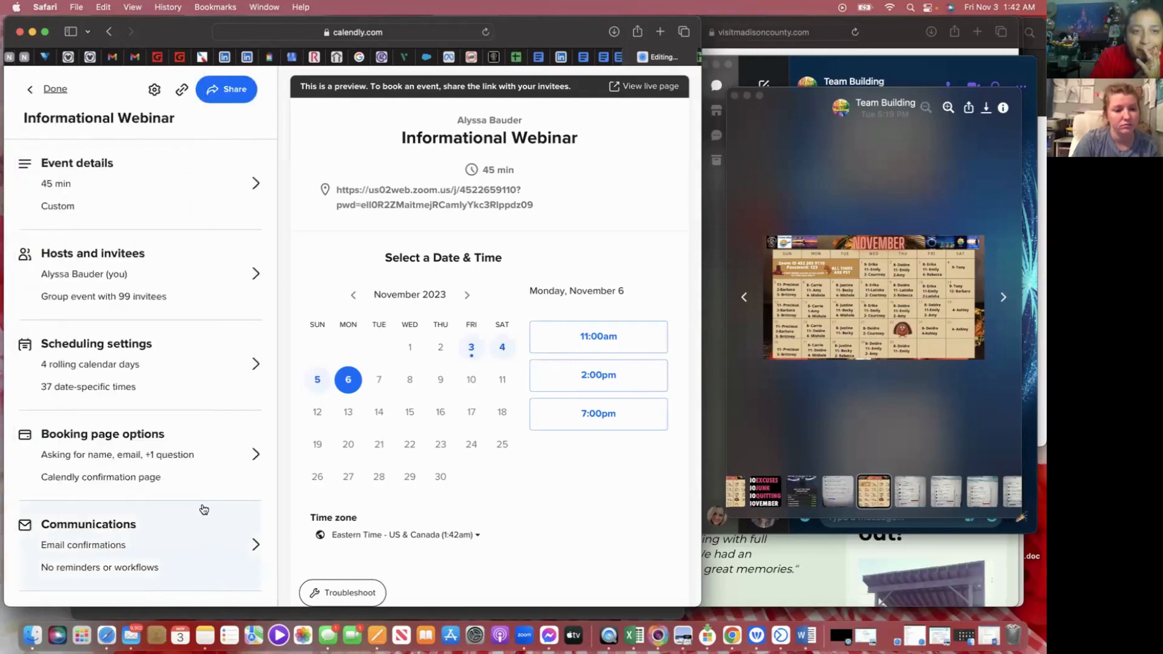
# - Open the booking page options and have the booking form ask for first name and last name separately
pyautogui.click(199, 462)
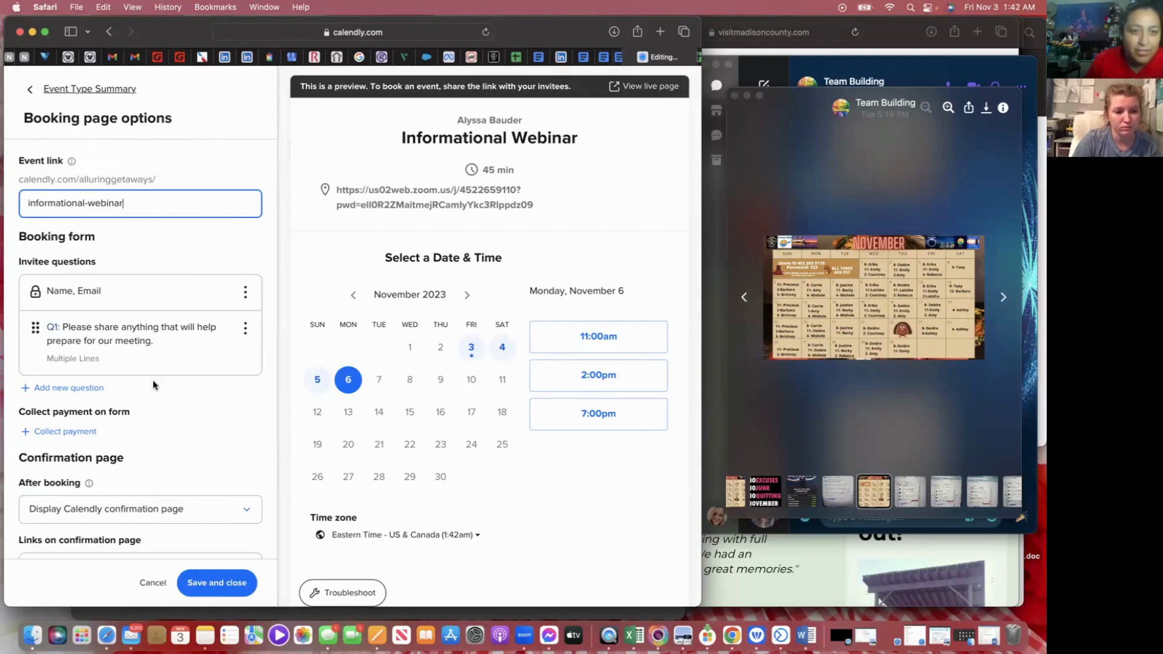
pyautogui.click(349, 323)
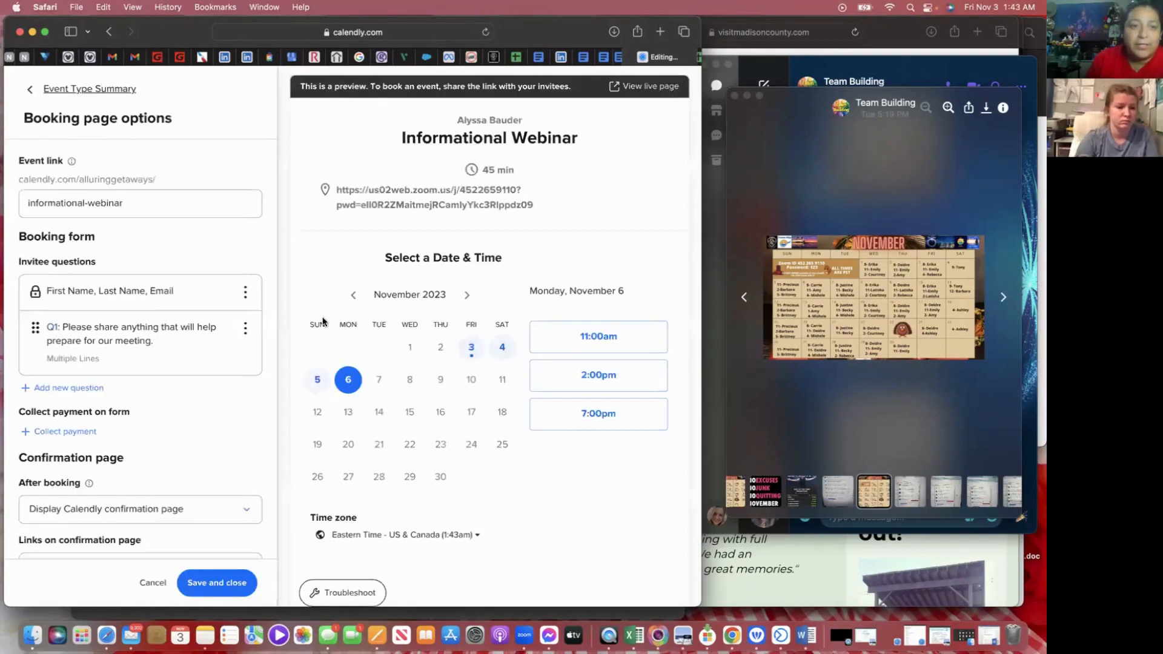
# - Replace the wording of invitee question Q1 with "Are you 18 years or older?" and make it required
pyautogui.click(246, 331)
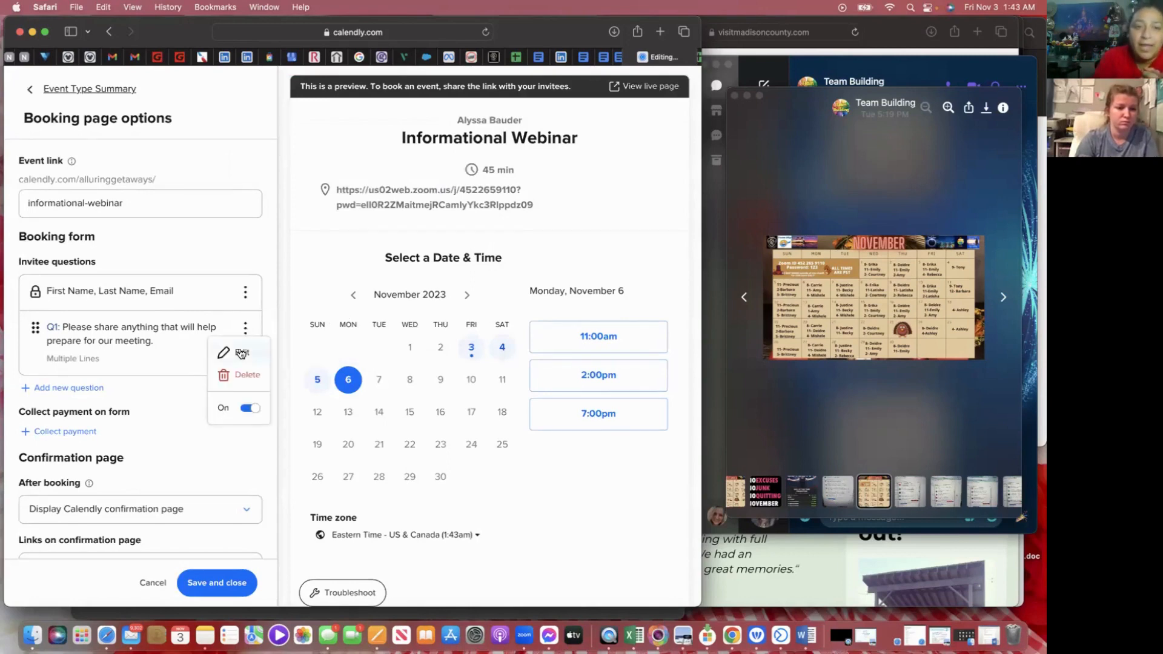
pyautogui.click(240, 353)
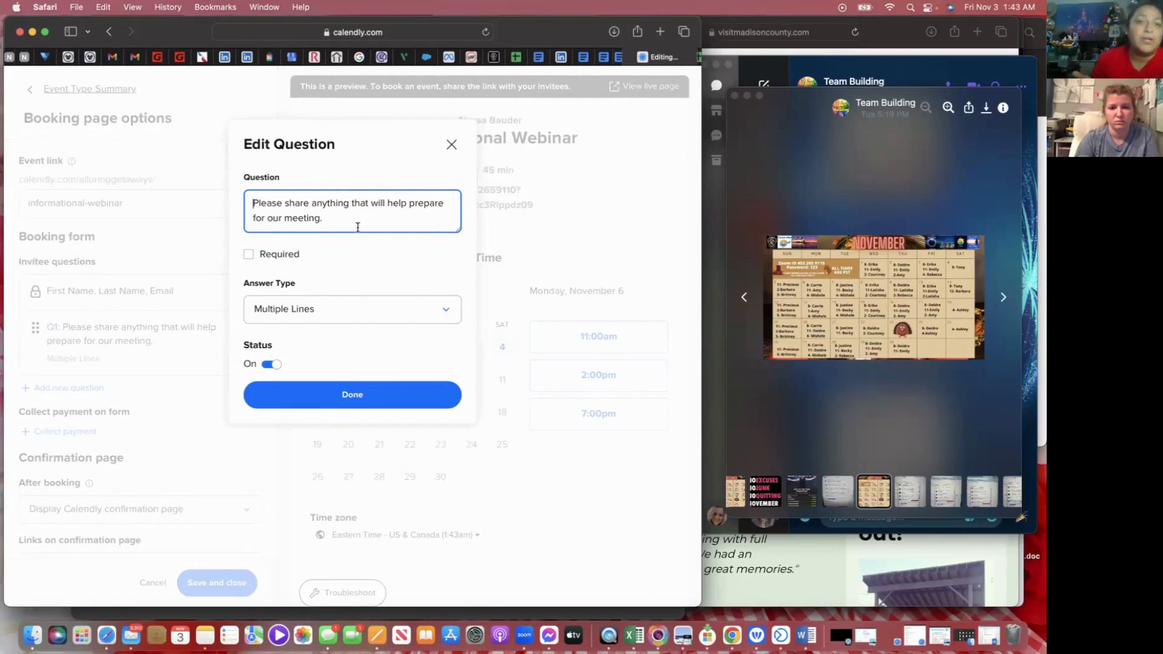
pyautogui.moveTo(324, 218); pyautogui.dragTo(248, 193)
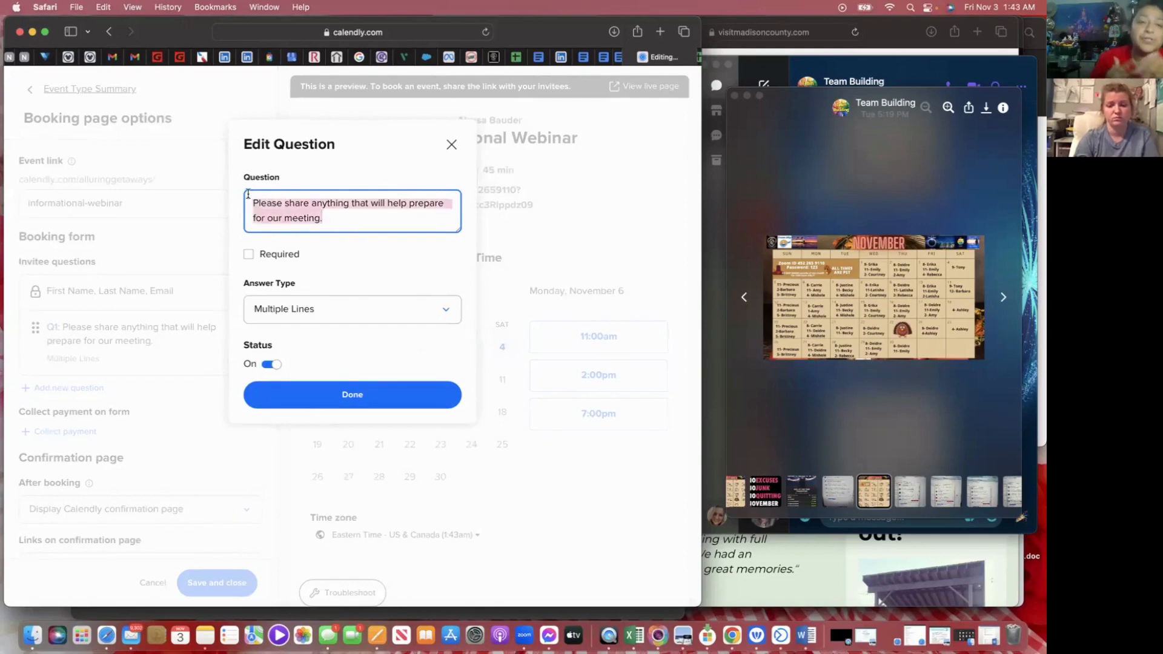
pyautogui.write('A')
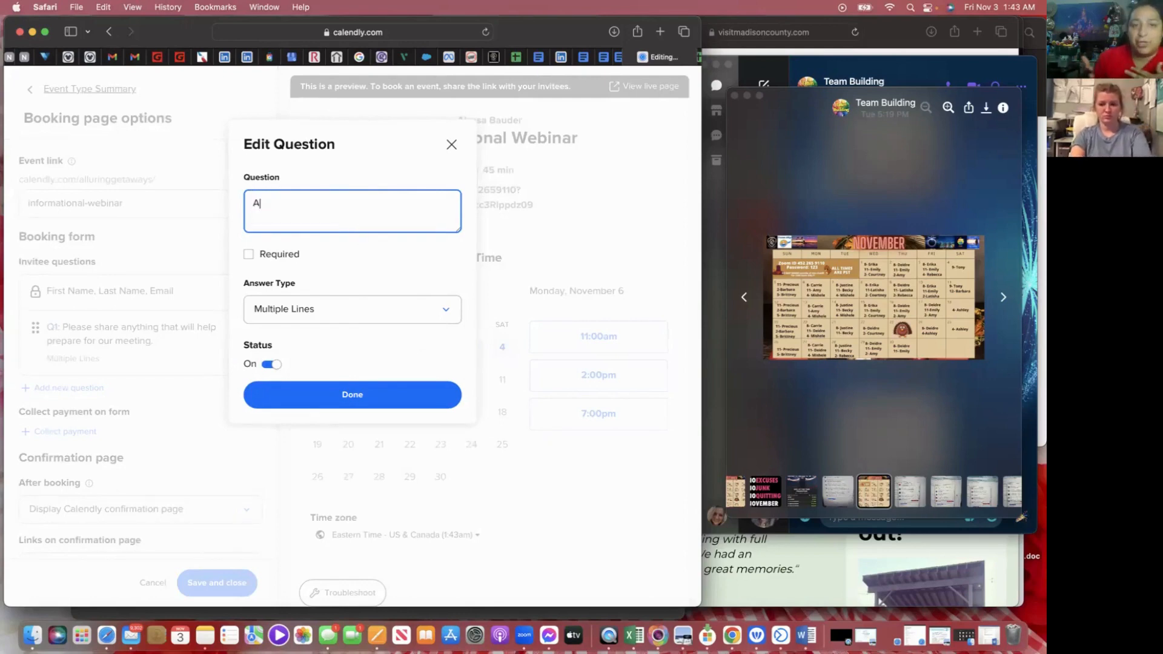
pyautogui.write('re you')
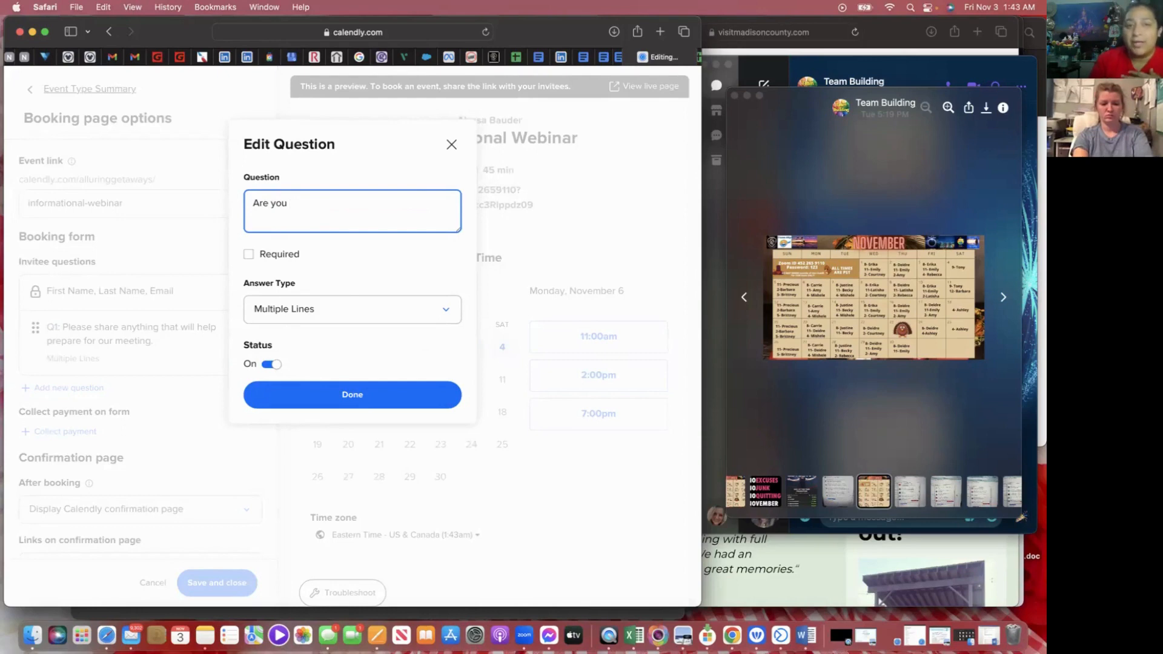
pyautogui.write(' 18 years o')
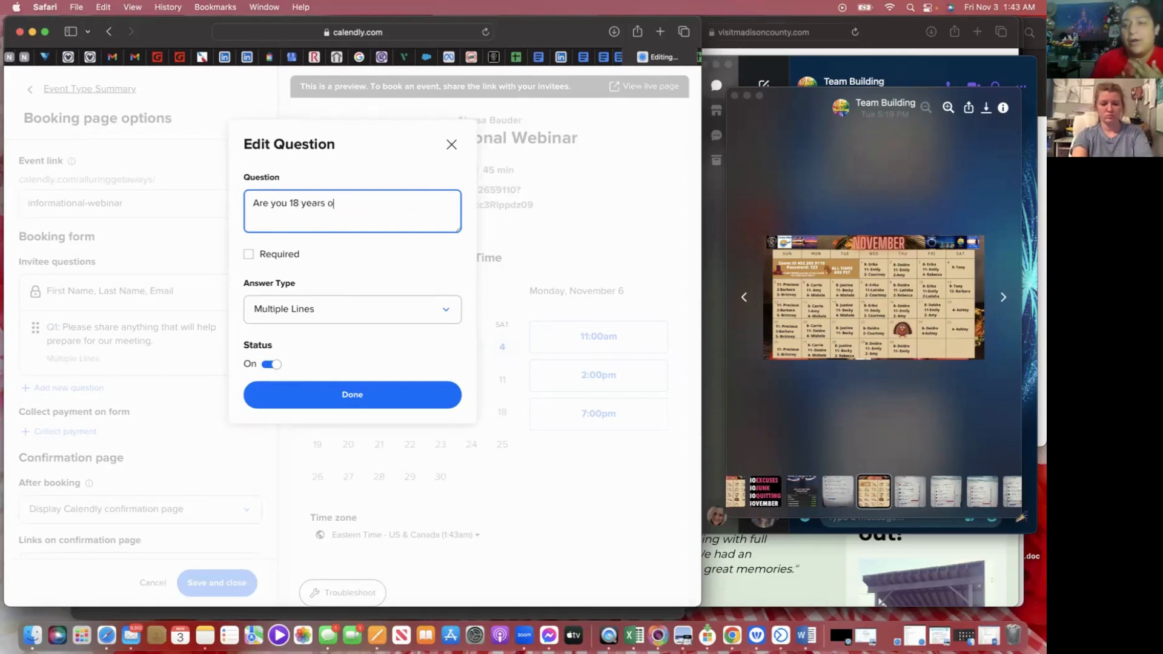
pyautogui.write('r older')
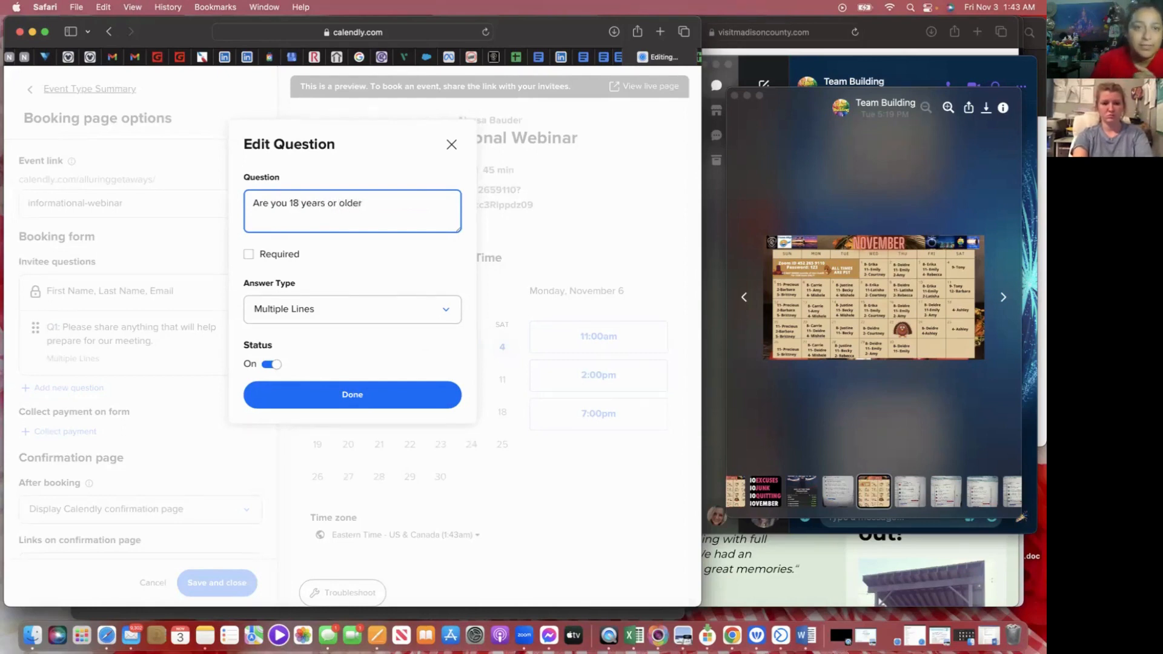
pyautogui.write('?')
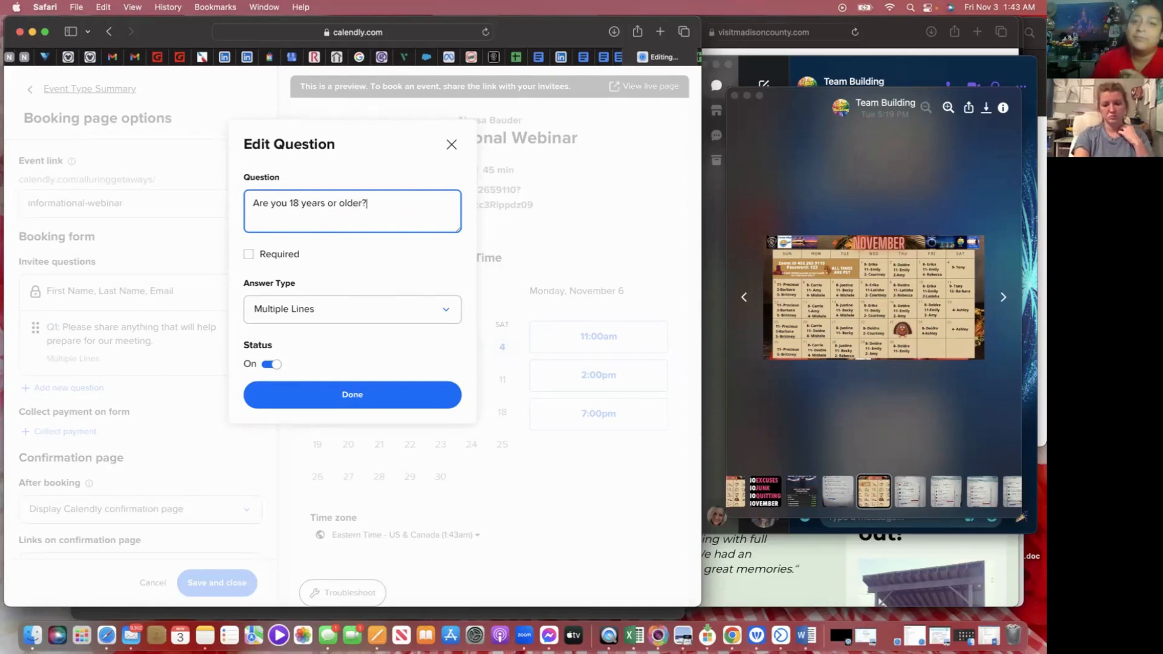
pyautogui.click(249, 254)
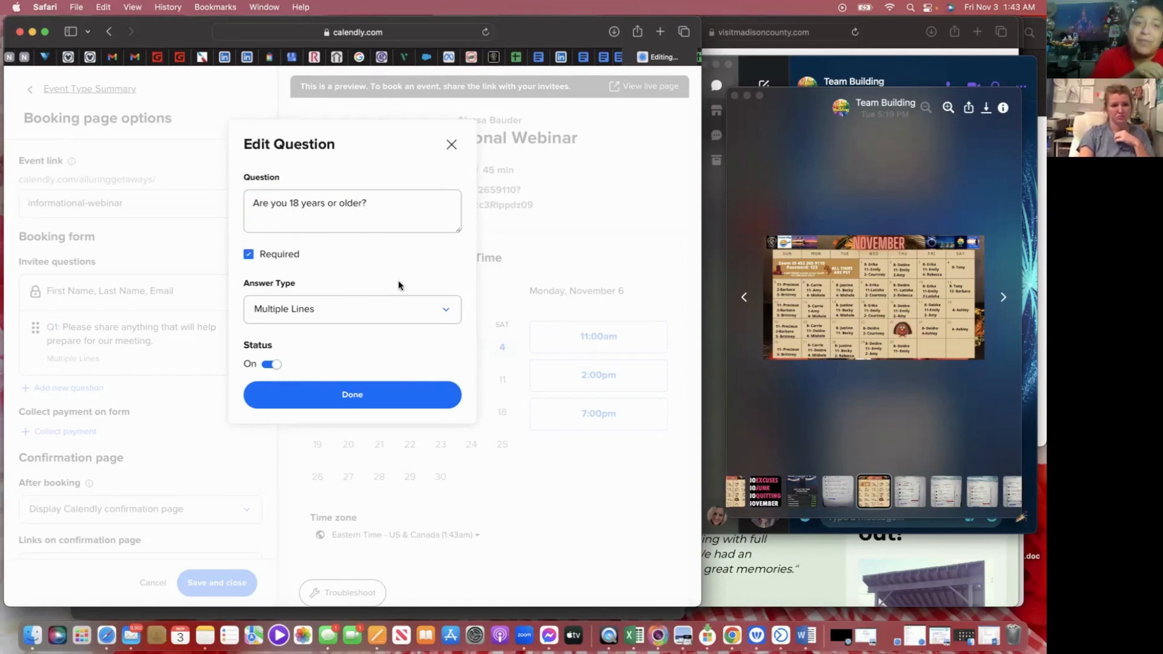
# - Give the age question a Dropdown answer type with only the options Yes and No, and finish editing the question
pyautogui.click(387, 310)
pyautogui.click(344, 444)
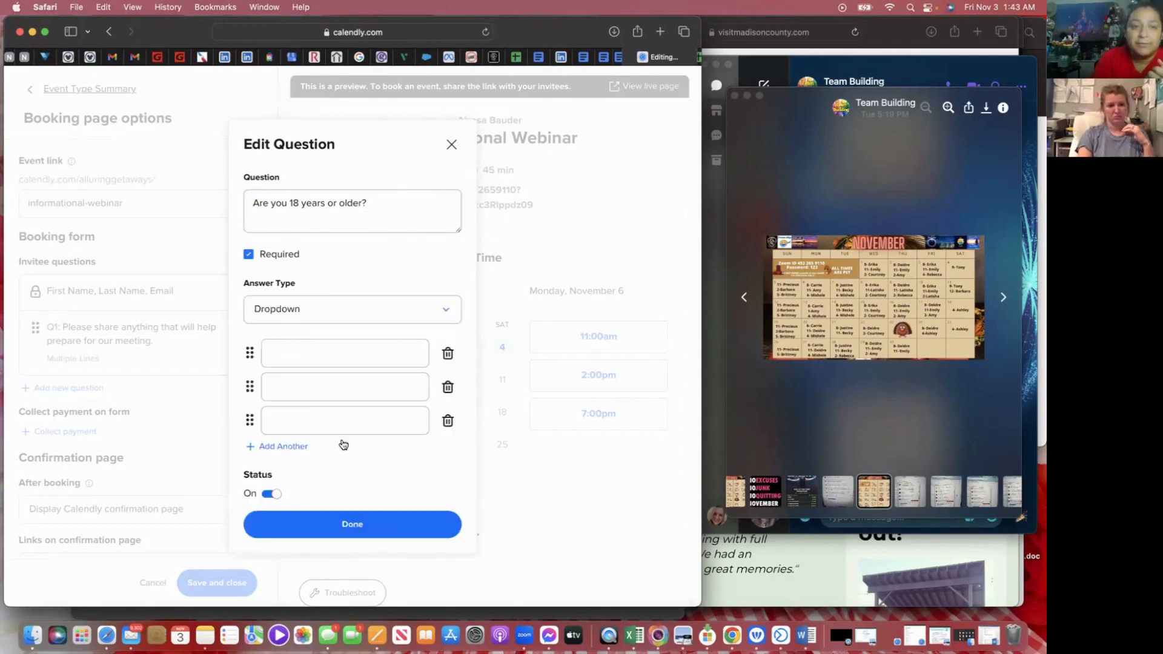
pyautogui.click(405, 355)
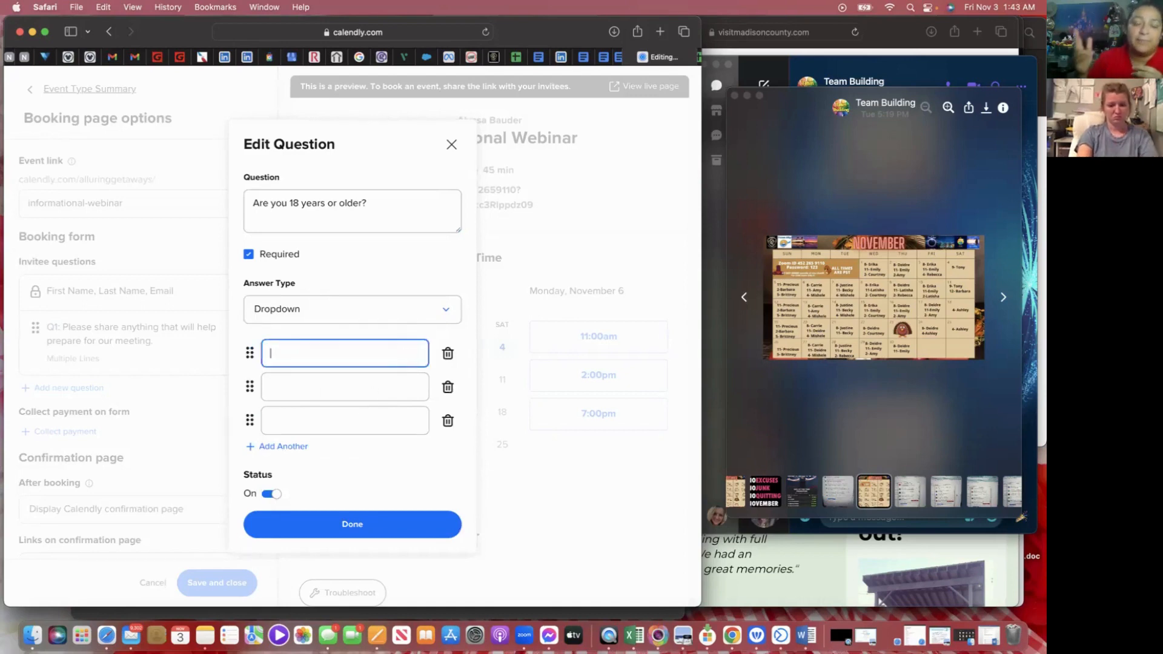
pyautogui.write('Yes')
pyautogui.click(405, 383)
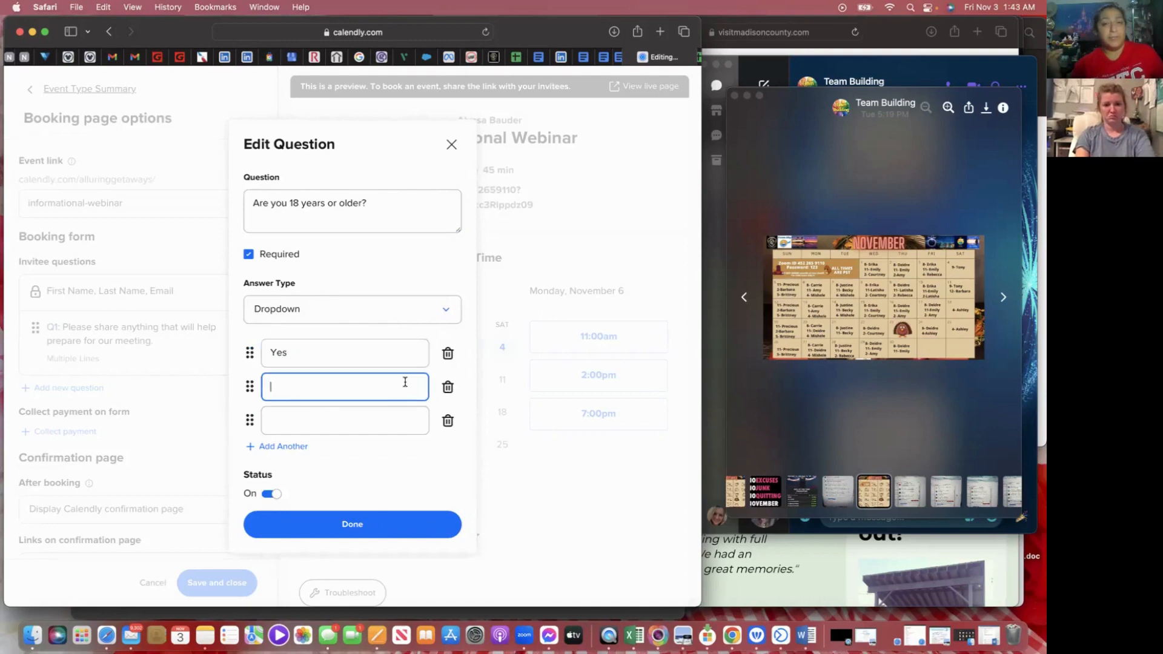
pyautogui.write('No')
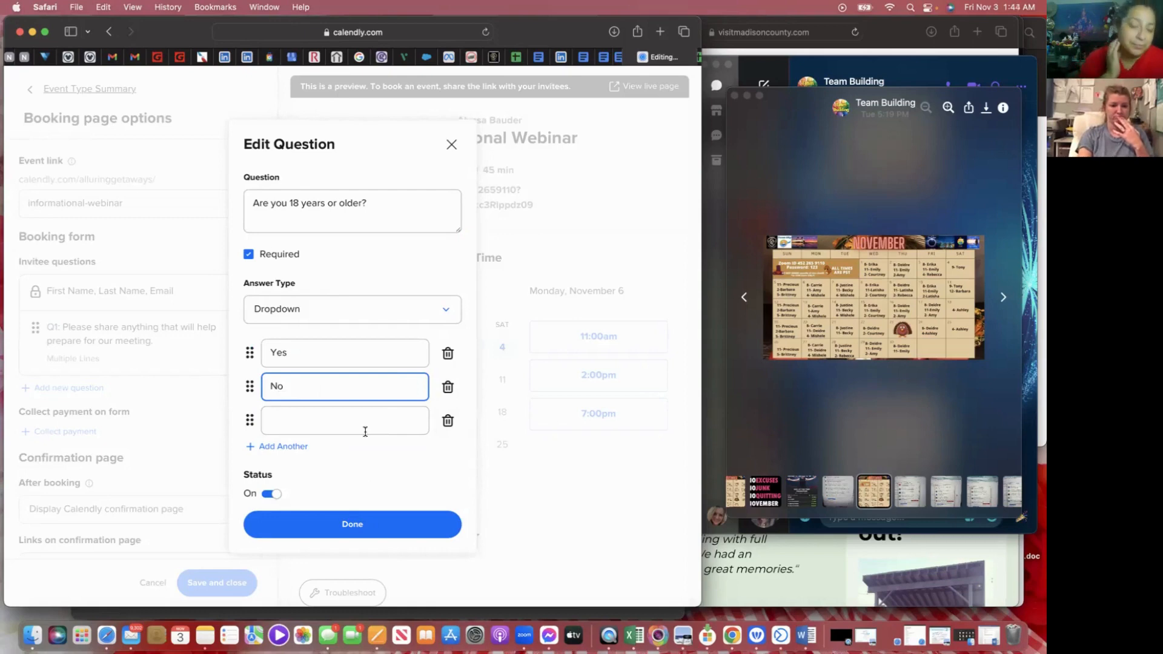
pyautogui.click(449, 424)
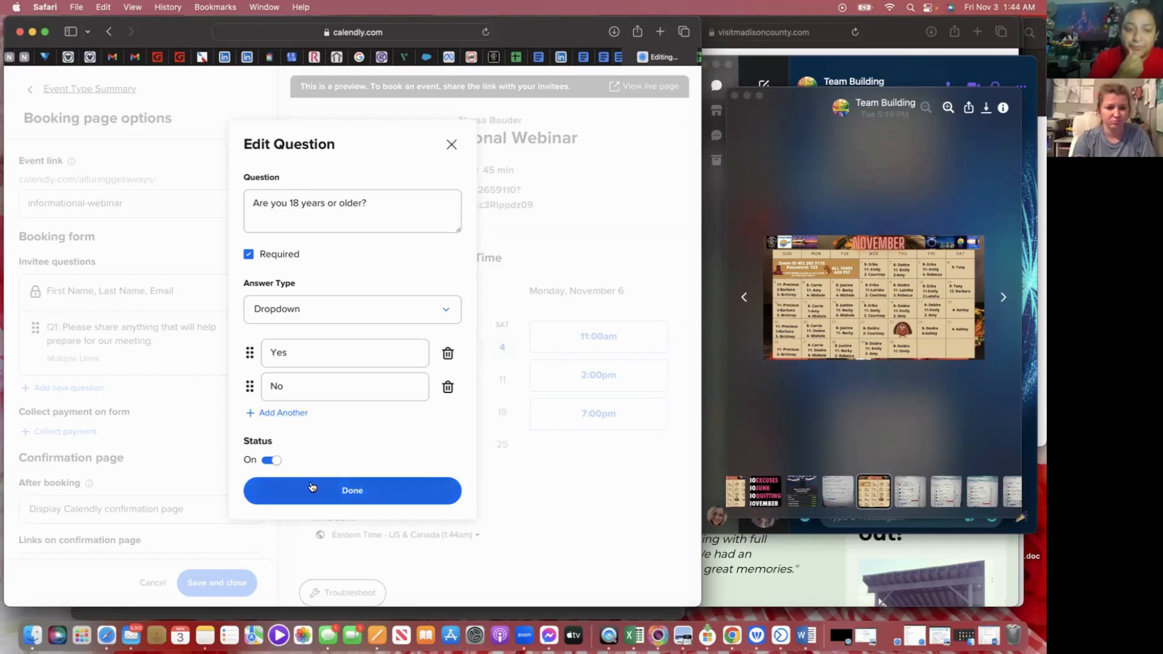
pyautogui.click(276, 488)
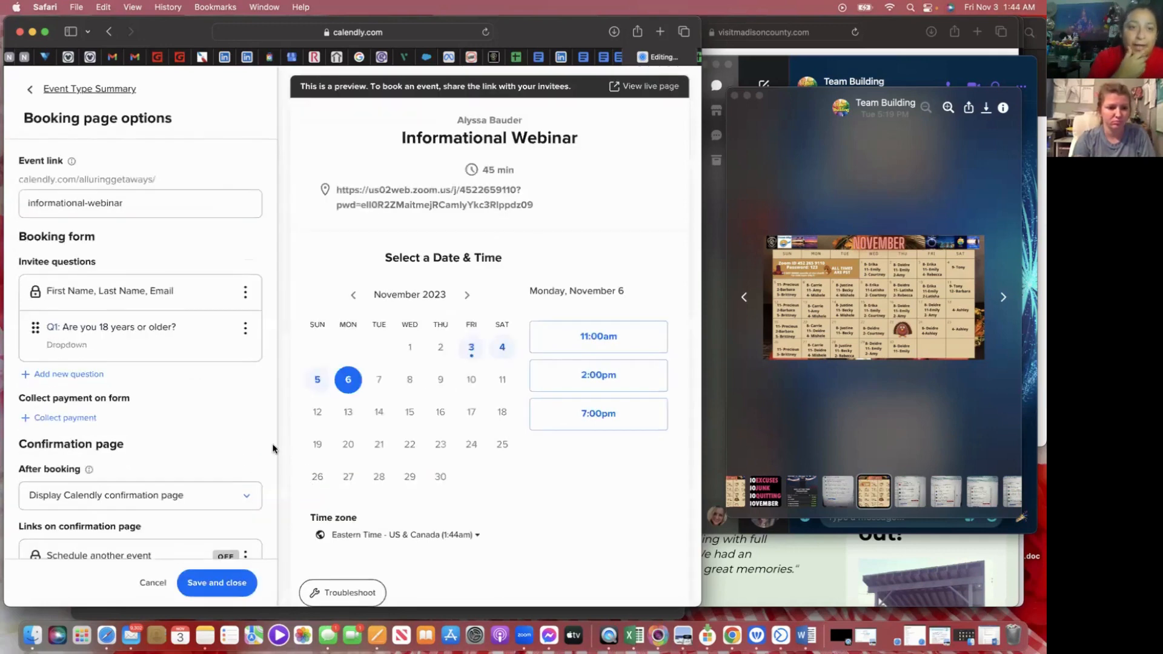
# - Add a new required invitee question reading "Are you a United States Citizen?"
pyautogui.click(92, 373)
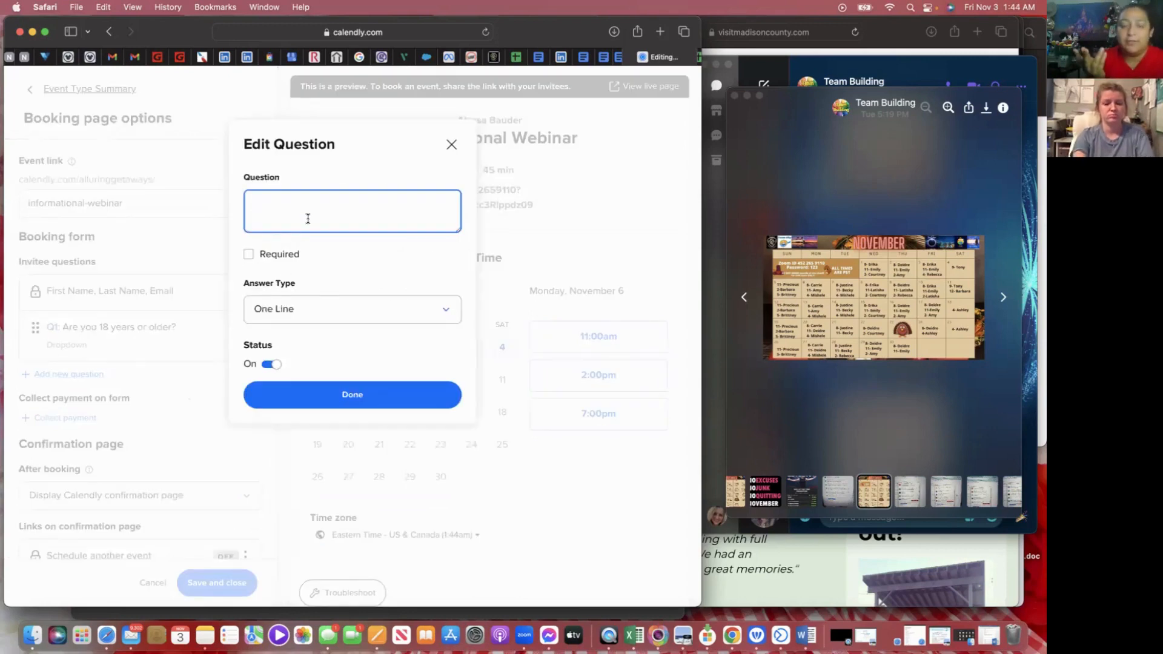
pyautogui.write('Are y')
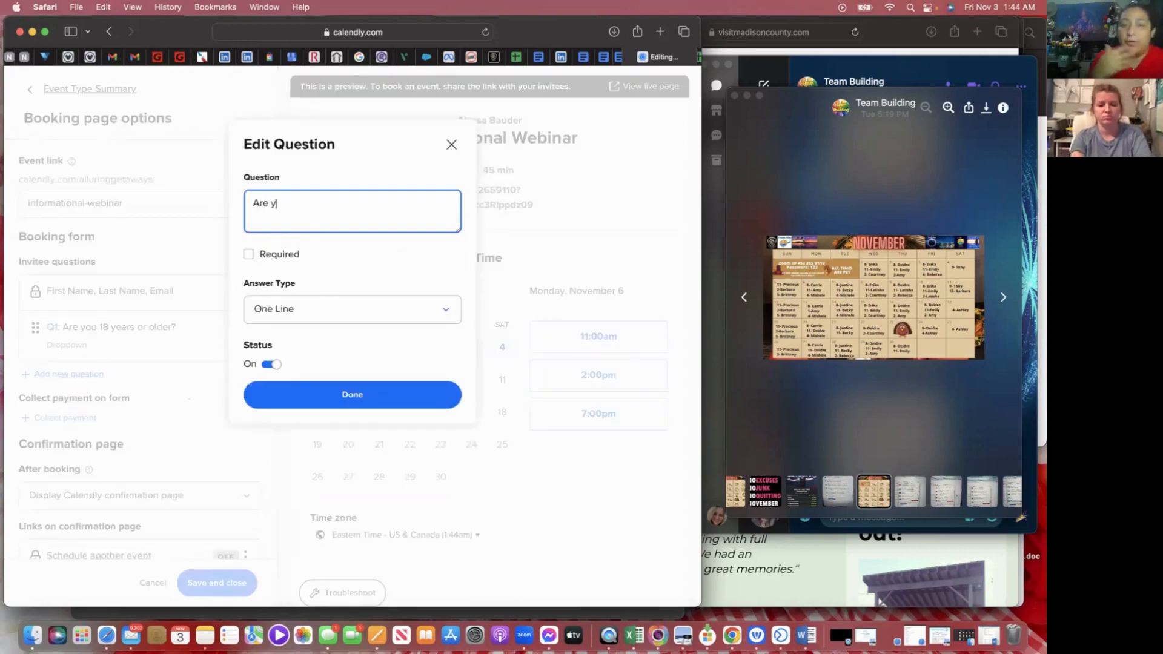
pyautogui.write('ou a Uni')
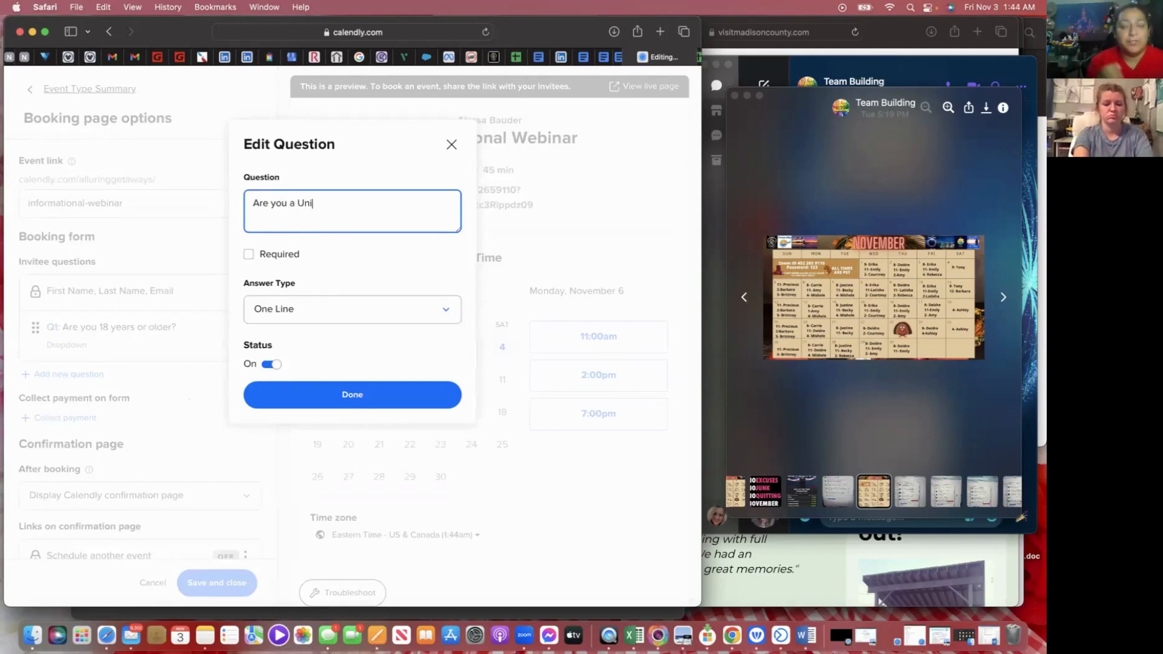
pyautogui.write('ted State')
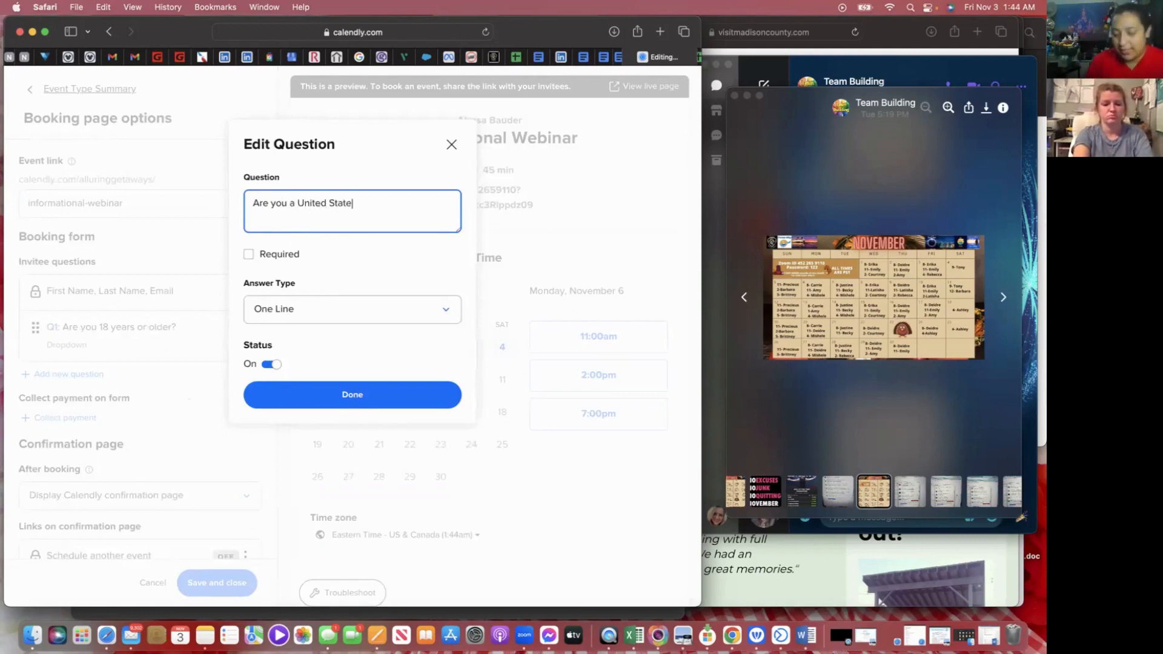
pyautogui.write('s ')
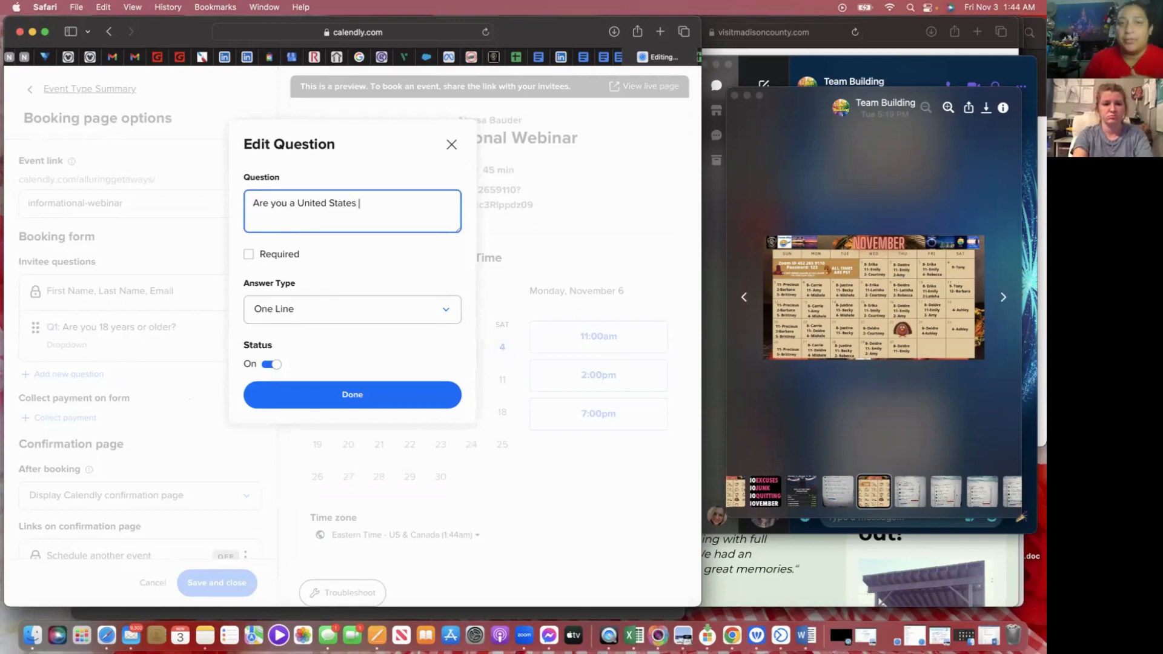
pyautogui.write('Citizen')
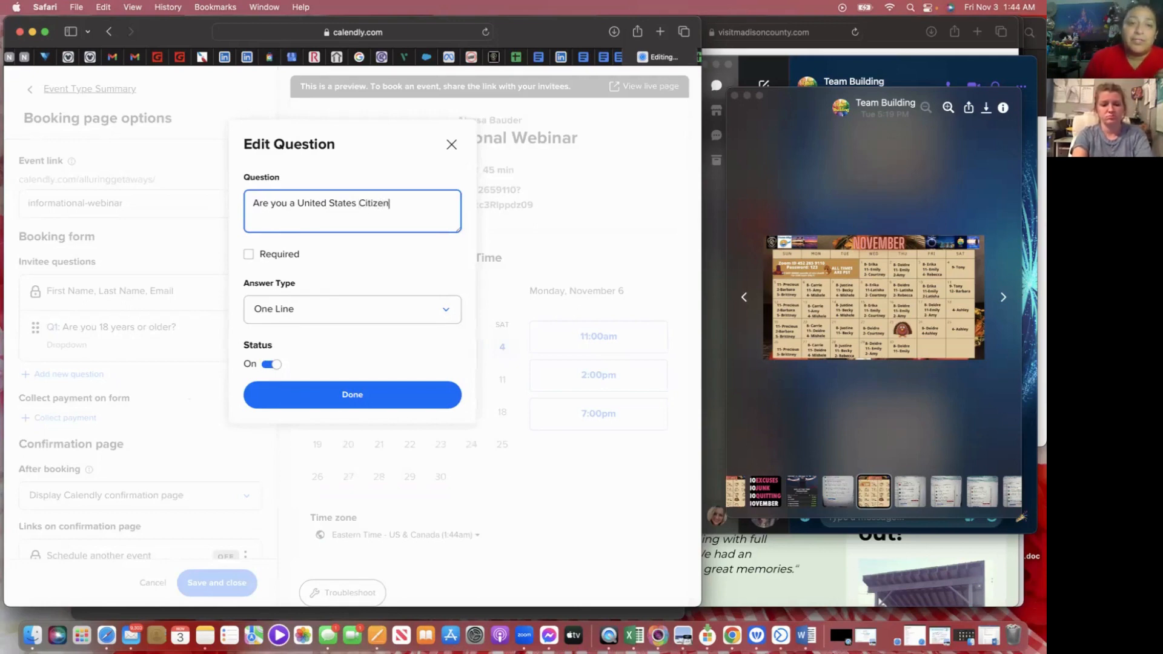
pyautogui.write('?')
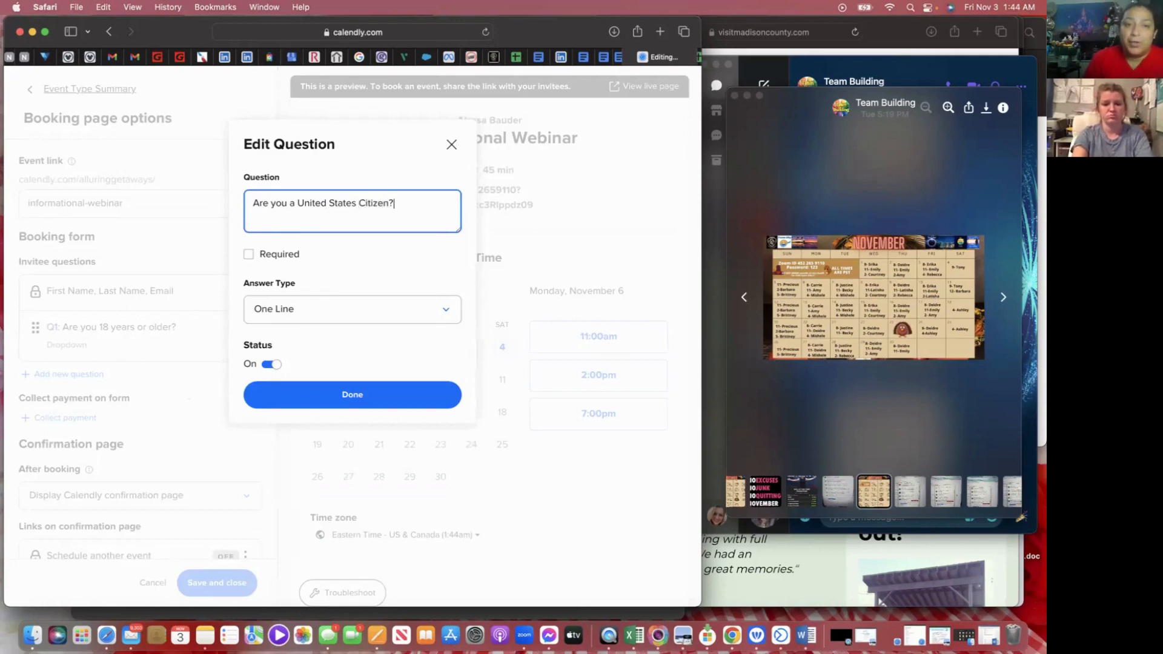
pyautogui.click(248, 254)
# - Give the citizenship question a Dropdown answer type with only the options Yes and No, and finish editing it
pyautogui.click(289, 311)
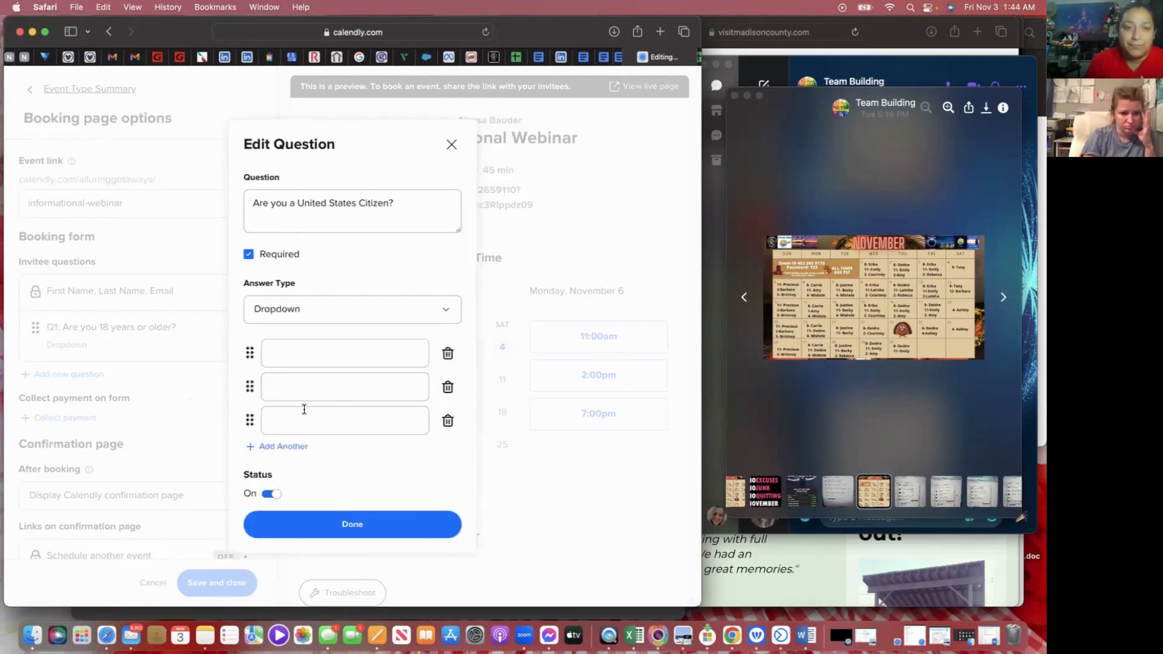
pyautogui.click(328, 355)
pyautogui.write('Yes')
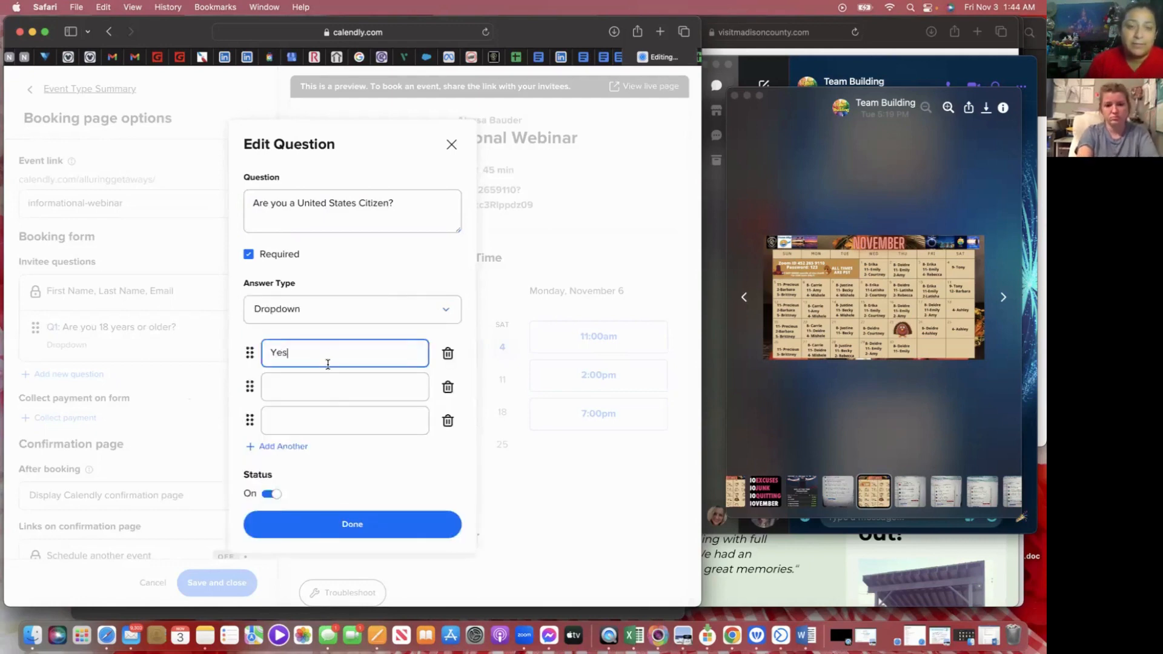
pyautogui.click(325, 387)
pyautogui.write('No')
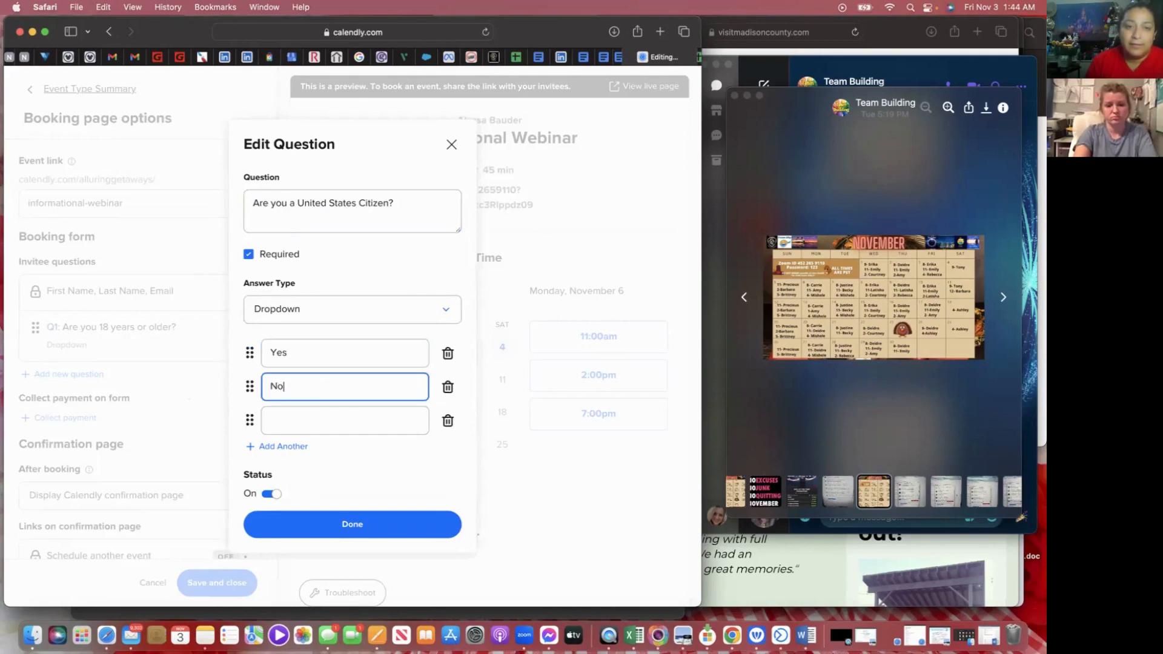
pyautogui.click(448, 420)
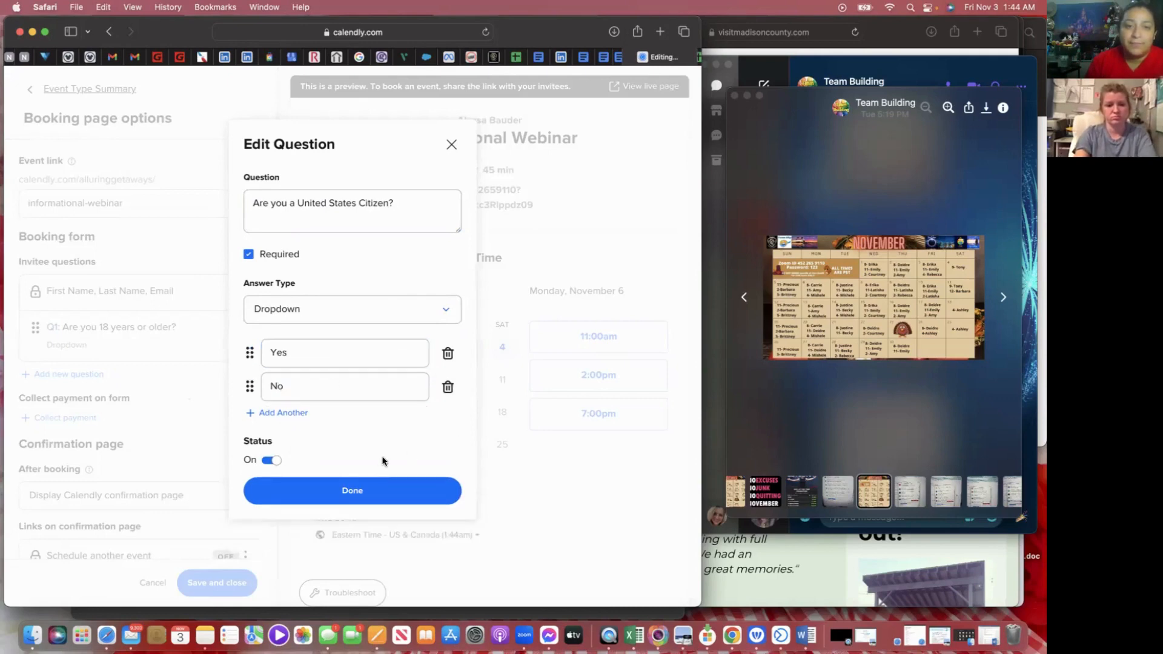
pyautogui.click(385, 486)
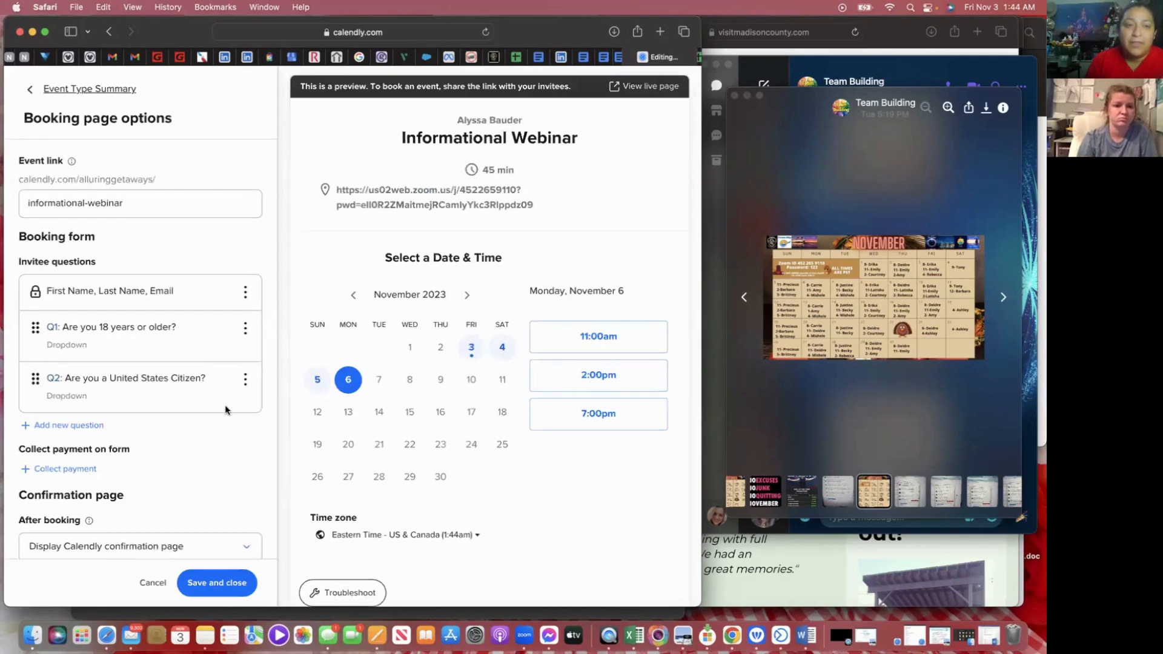
# - Add another required invitee question reading "Please confirm your phone number.", correcting the misspelled word "confirm"
pyautogui.click(94, 426)
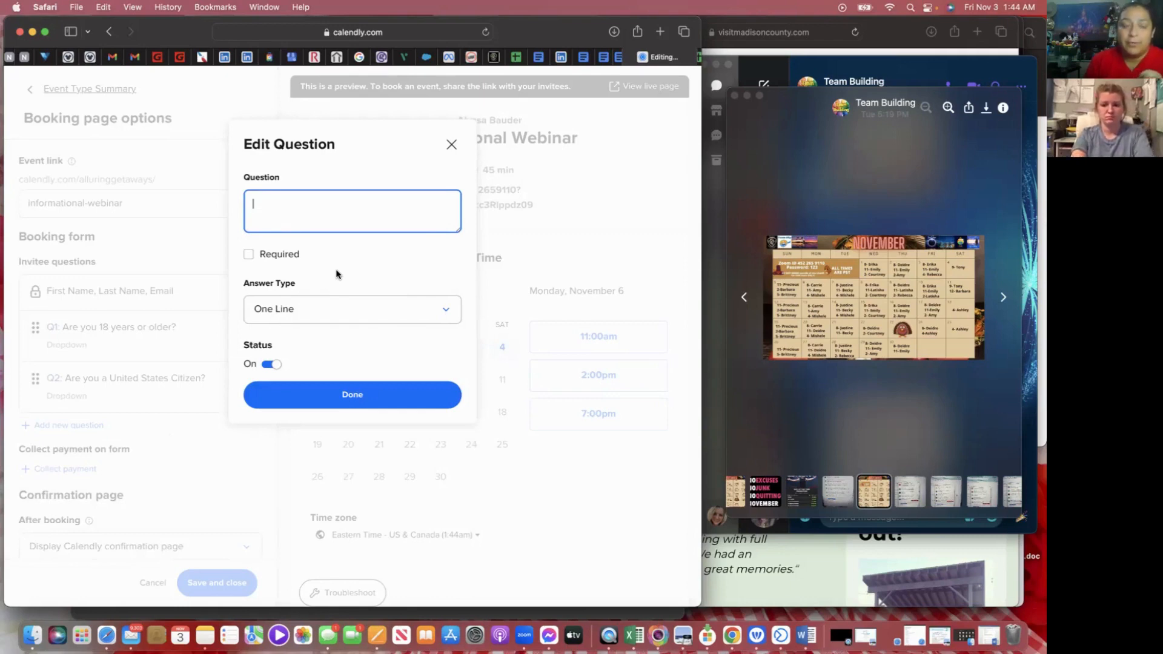
pyautogui.write('P')
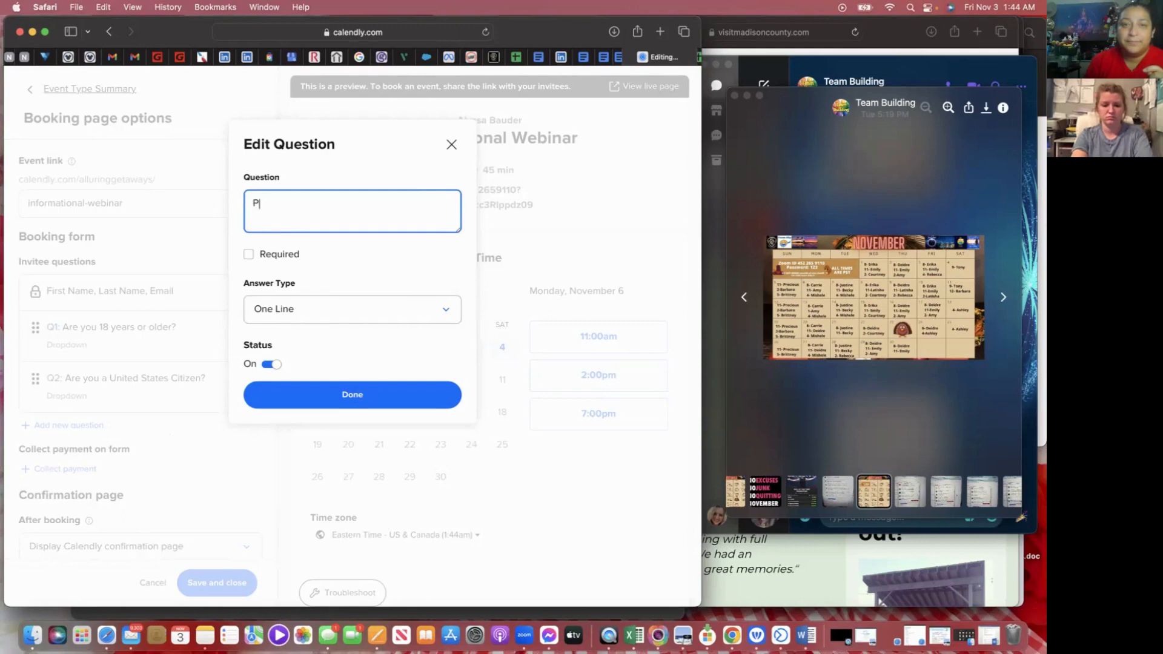
pyautogui.write('lease con')
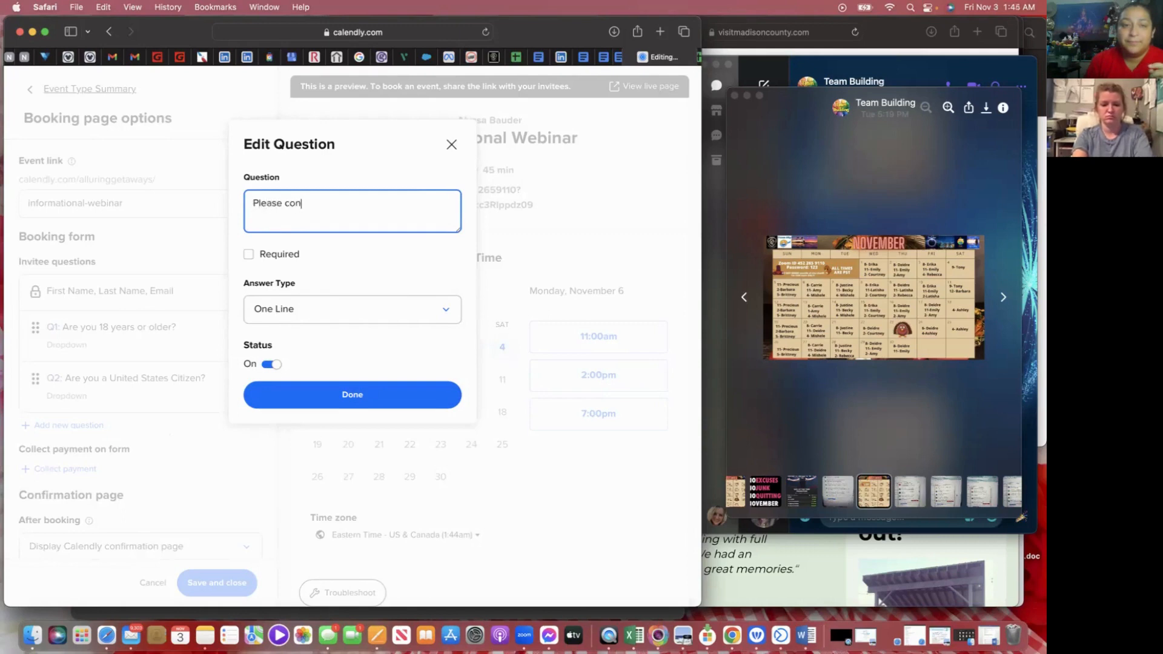
pyautogui.write('fiorm your ')
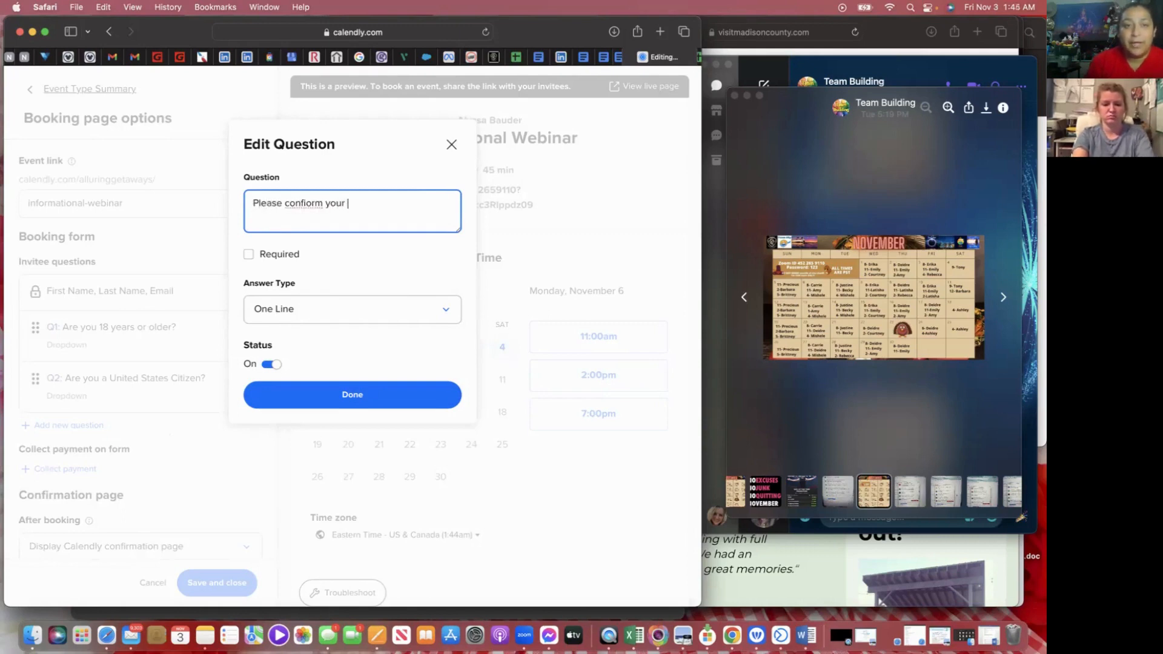
pyautogui.write('phone num')
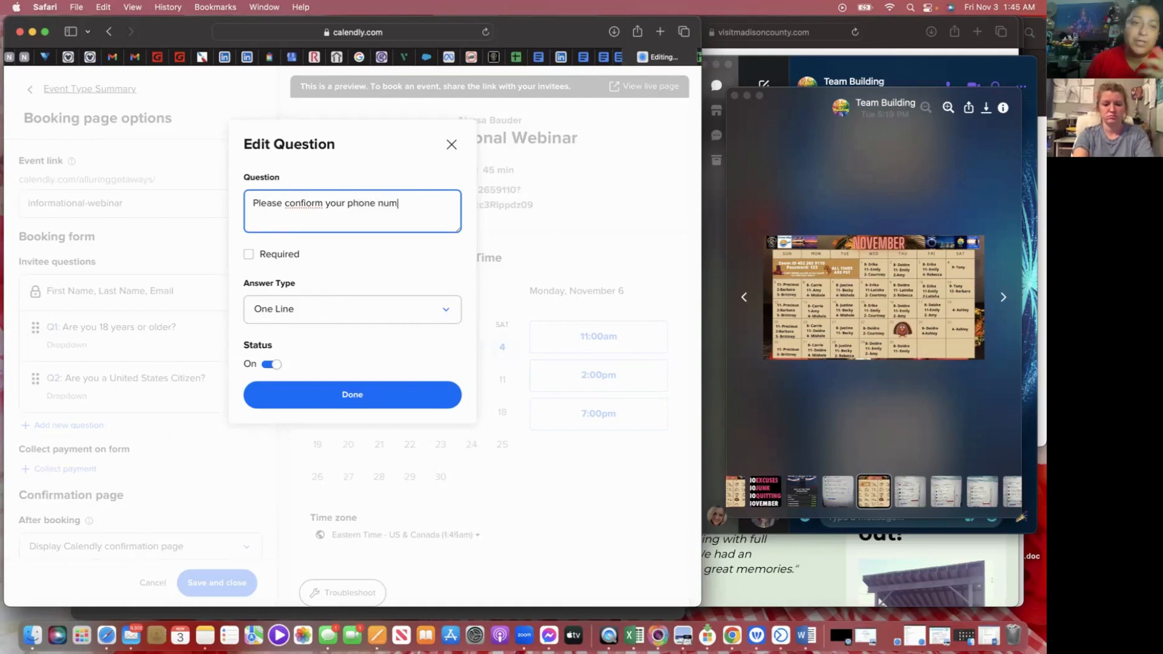
pyautogui.write('ber.')
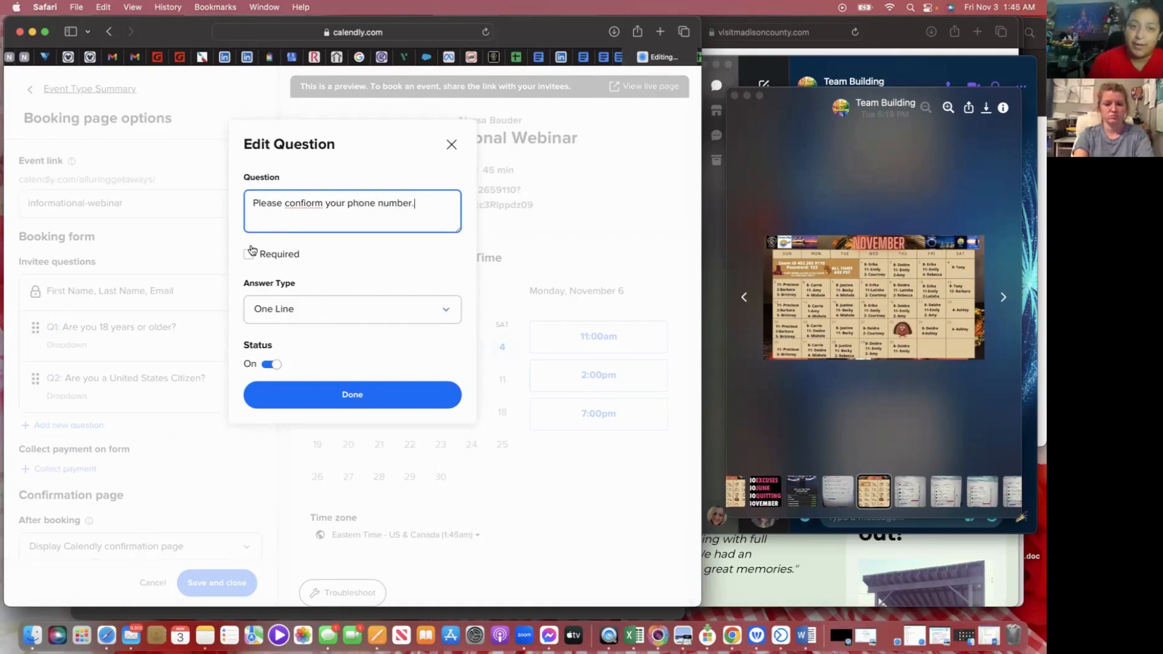
pyautogui.rightClick(308, 202)
pyautogui.click(321, 208)
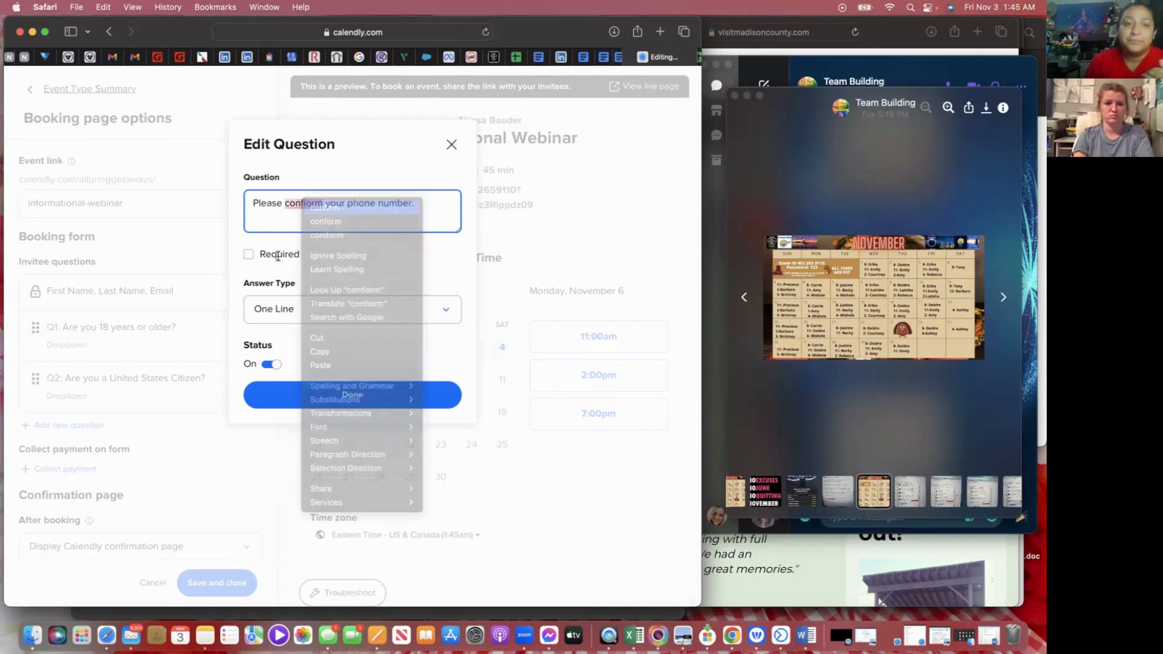
pyautogui.click(247, 254)
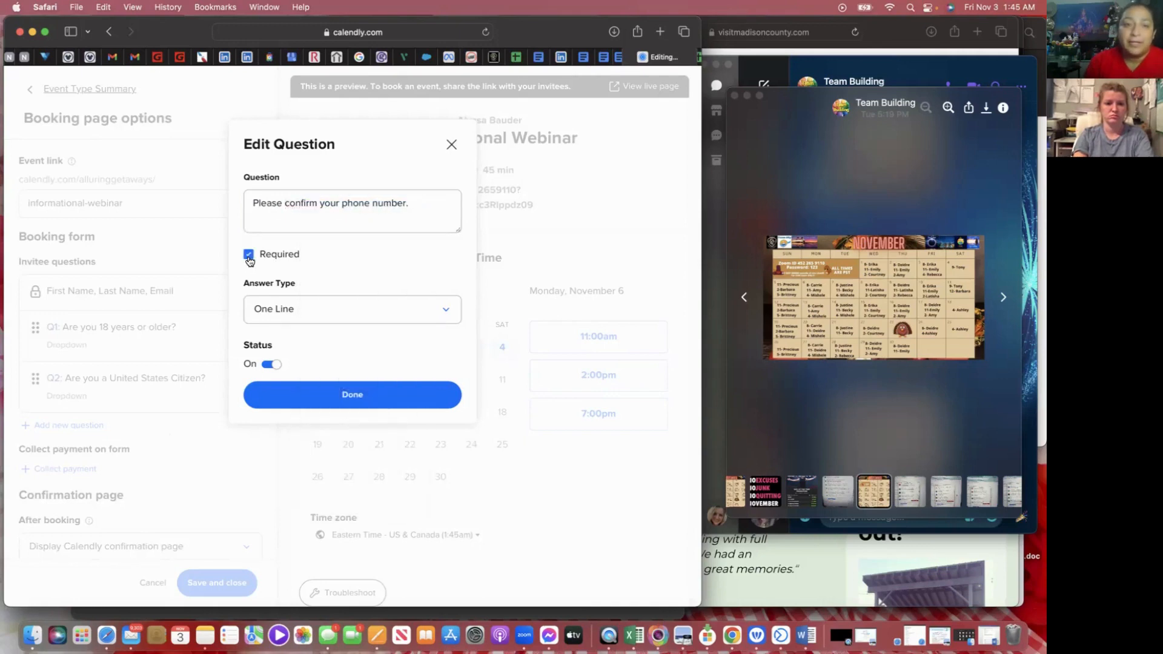
# - Set the phone question's answer type to Phone Number and finish editing the question
pyautogui.click(380, 304)
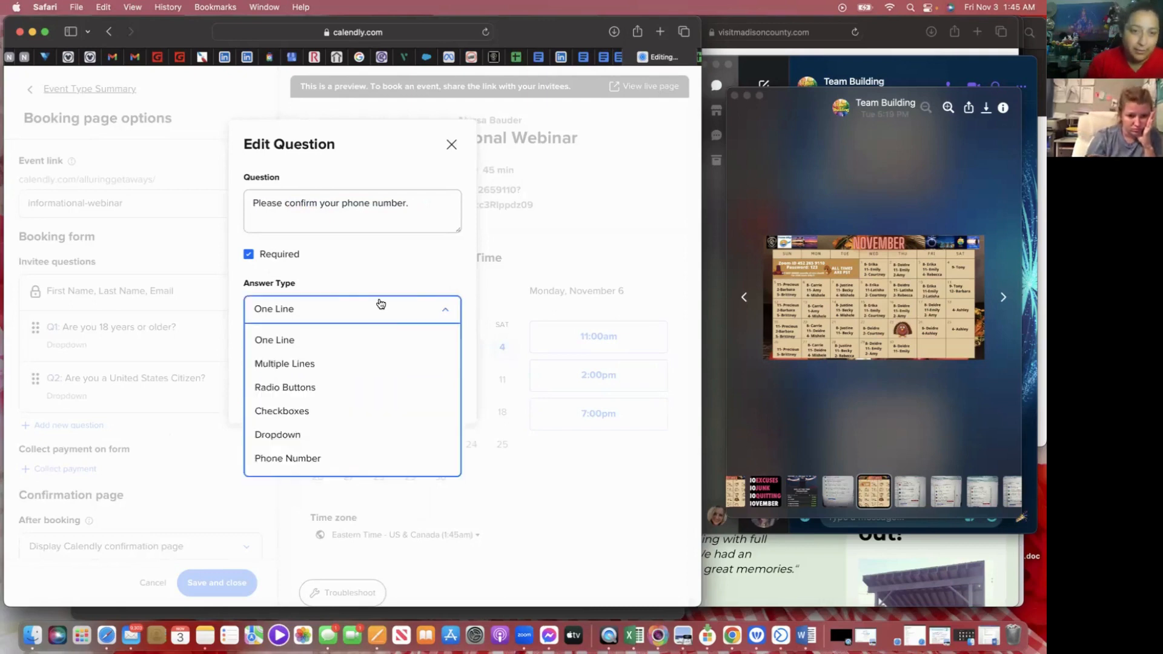
pyautogui.click(329, 459)
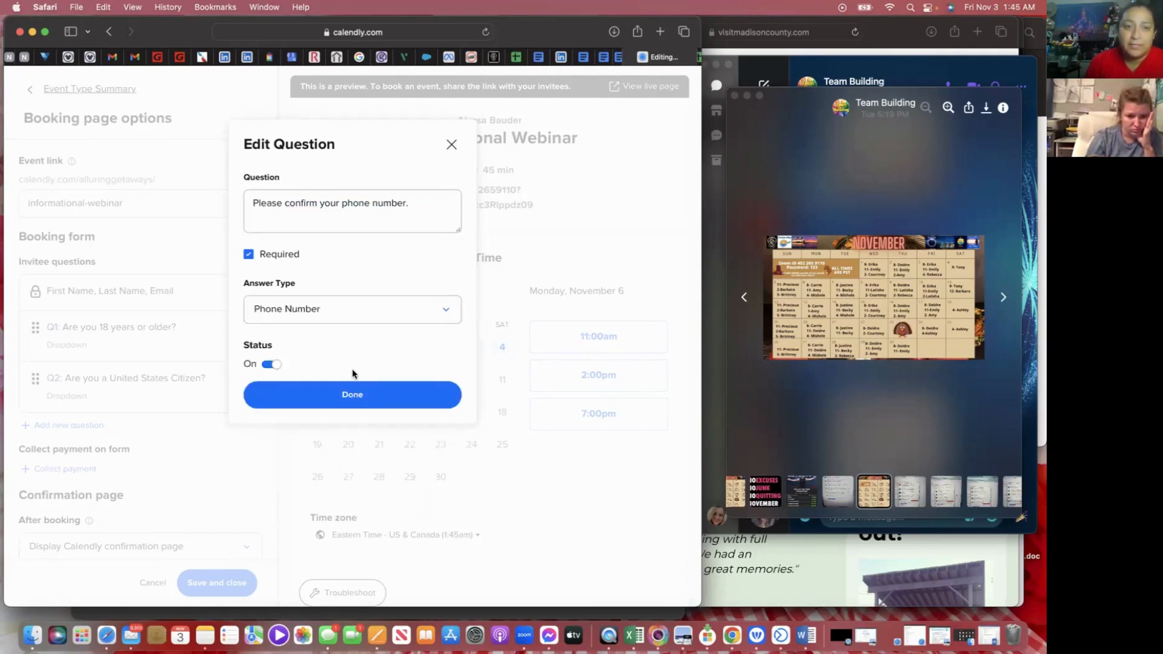
pyautogui.click(353, 392)
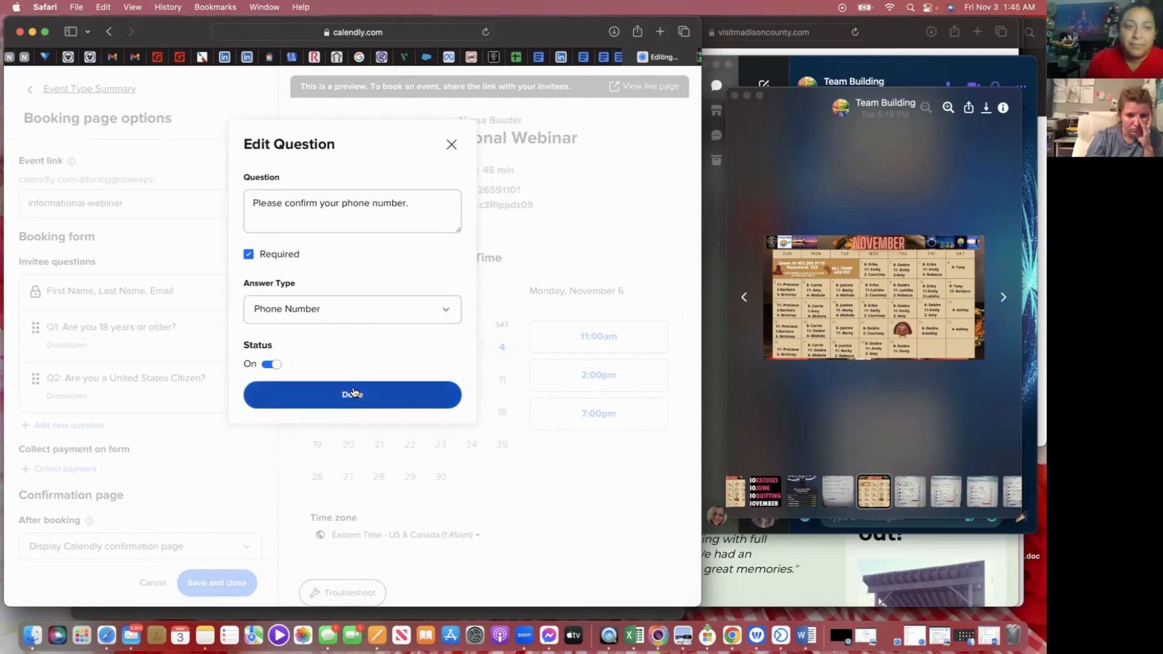
# - Move the phone number question up to Q1, ahead of the age and citizenship questions
pyautogui.scroll(-3, 216, 498)
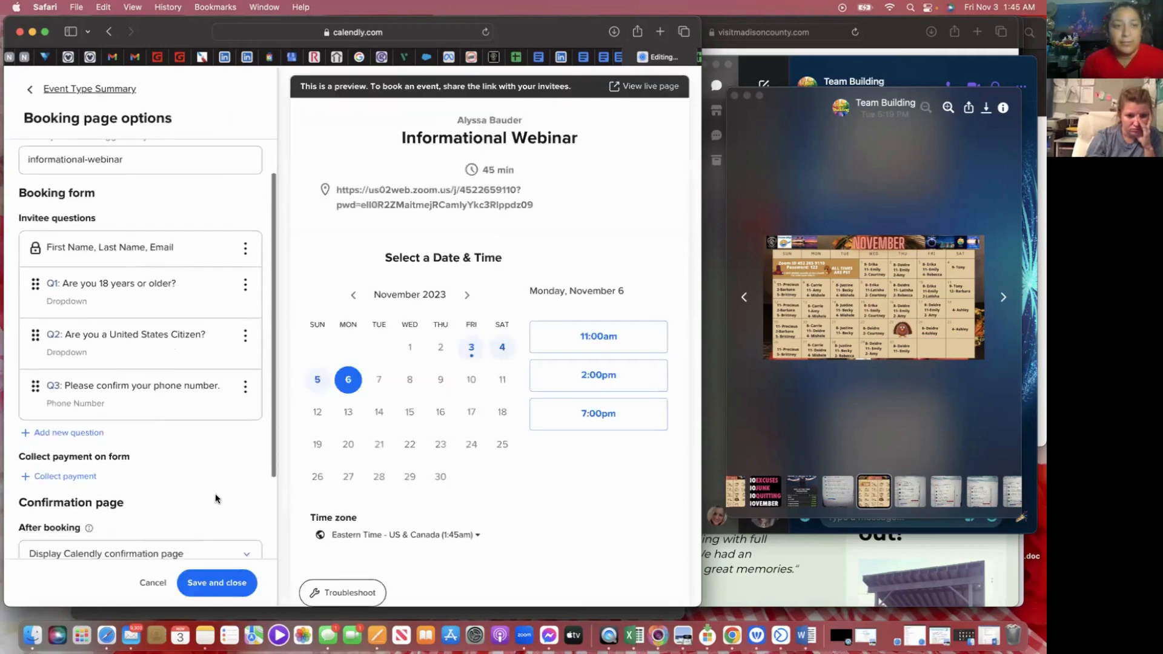
pyautogui.scroll(-1, 216, 499)
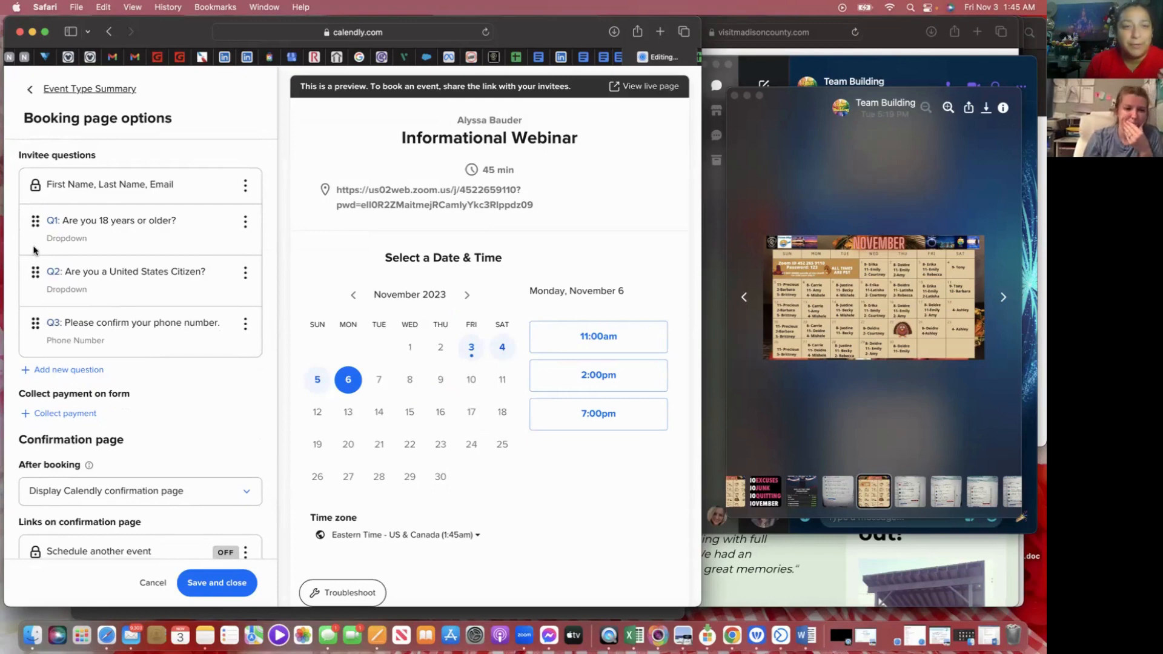
pyautogui.moveTo(36, 322); pyautogui.dragTo(42, 221)
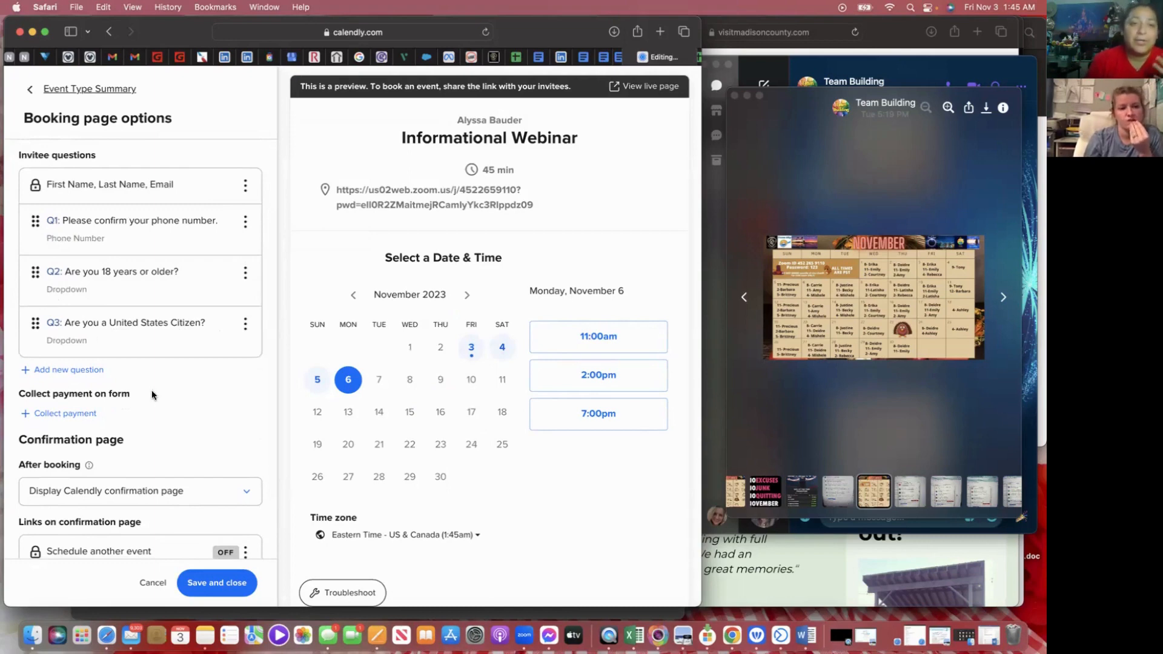
# - Save the booking page options and open the event's communications settings
pyautogui.scroll(-2, 152, 394)
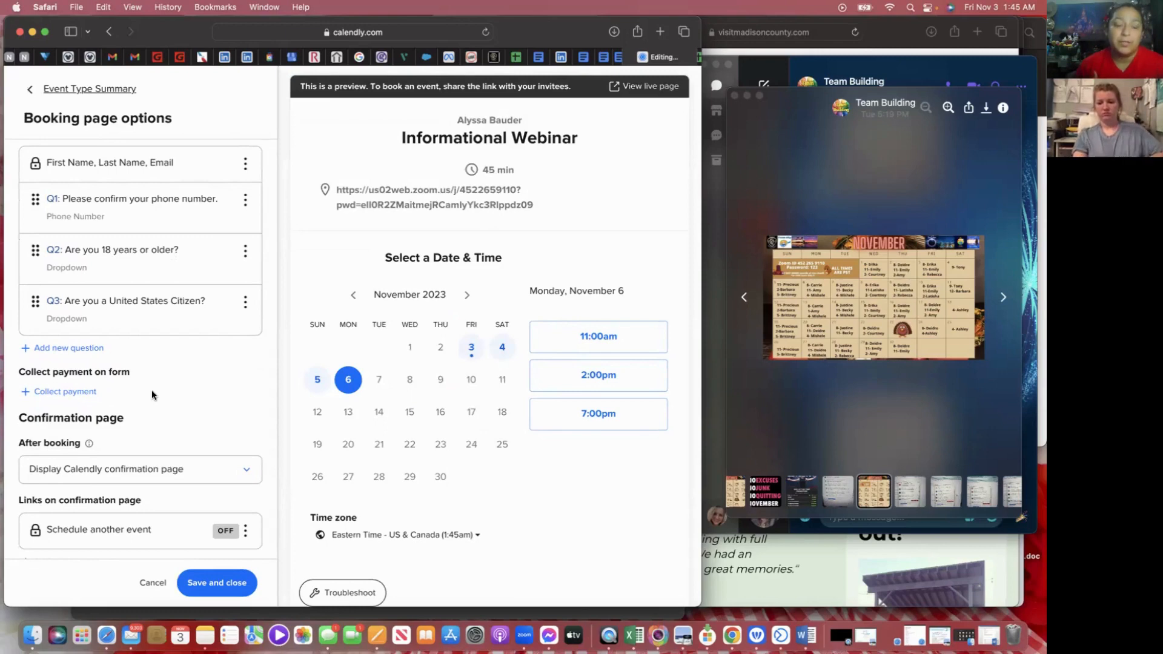
pyautogui.scroll(-1, 151, 395)
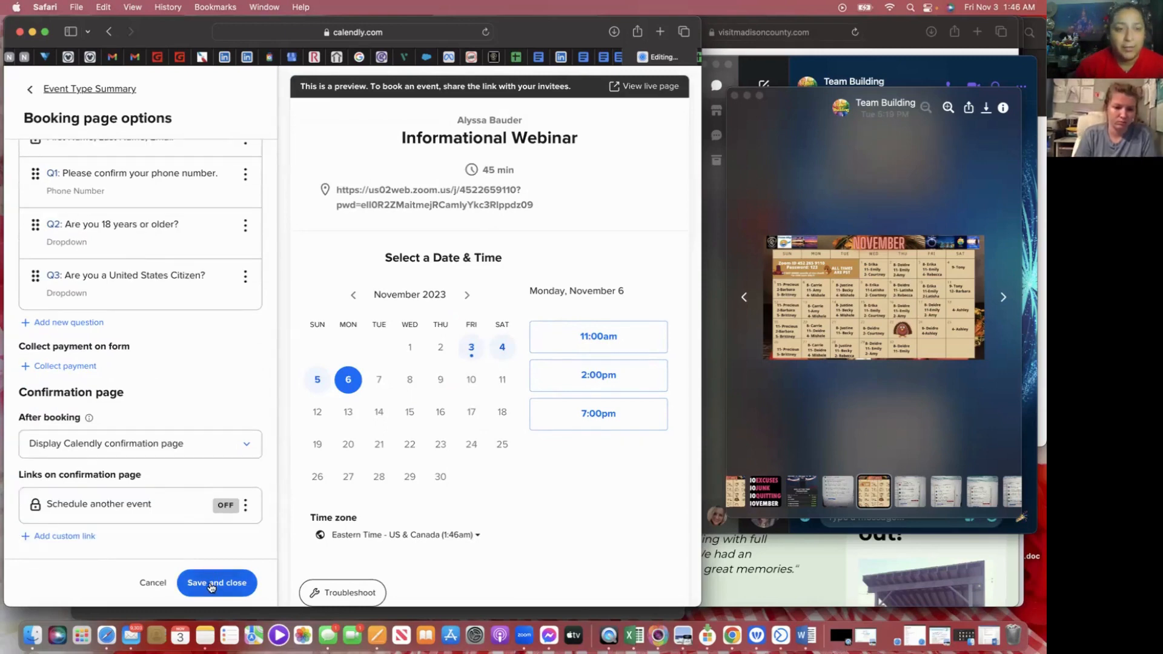
pyautogui.click(211, 585)
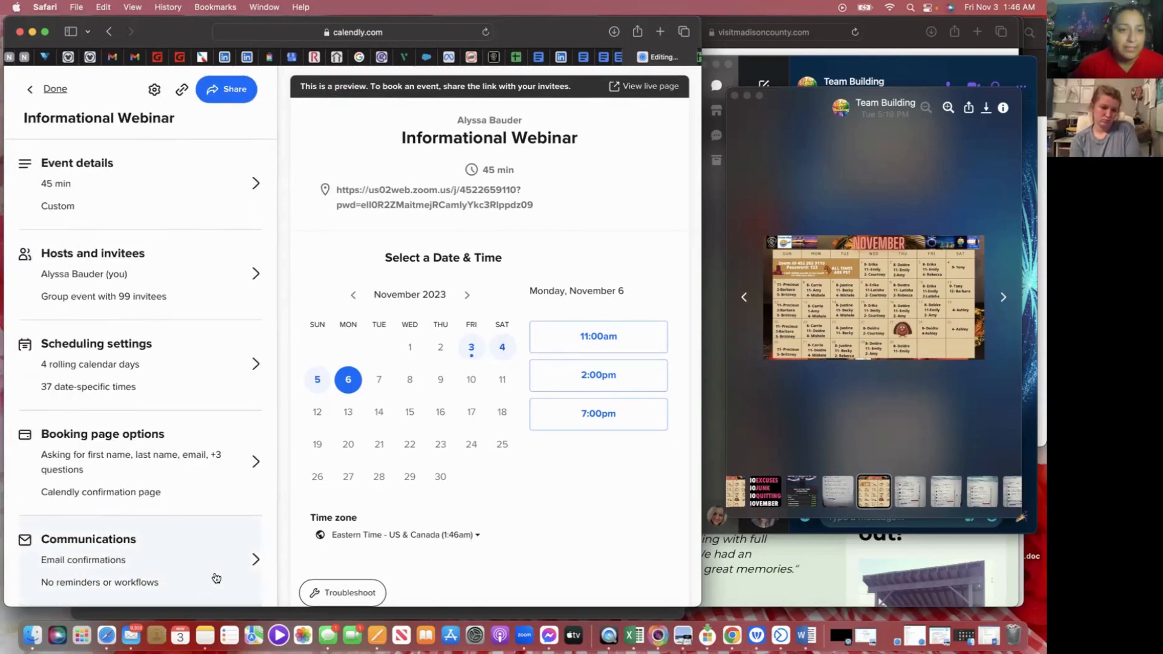
pyautogui.click(216, 578)
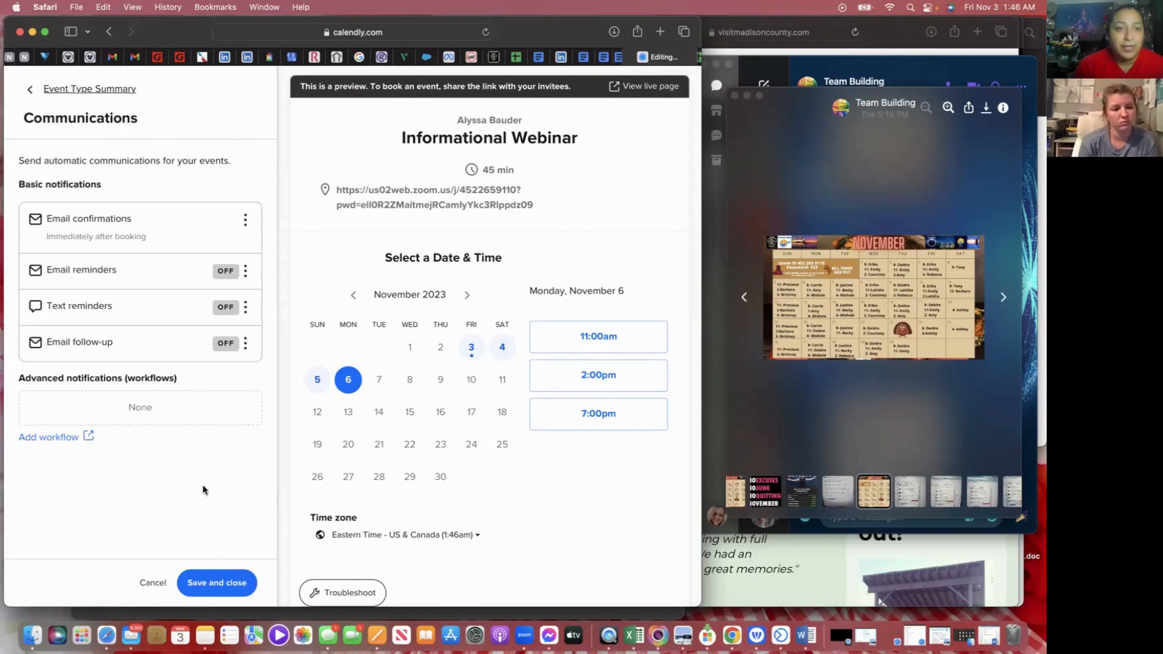
pyautogui.click(245, 280)
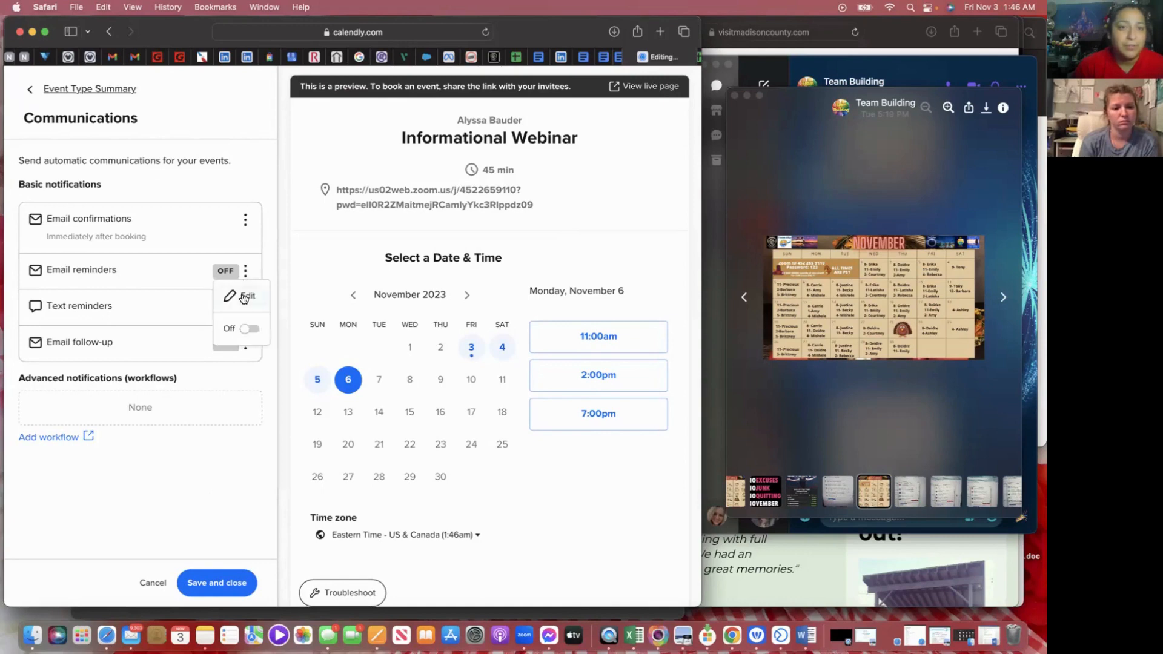
pyautogui.click(244, 297)
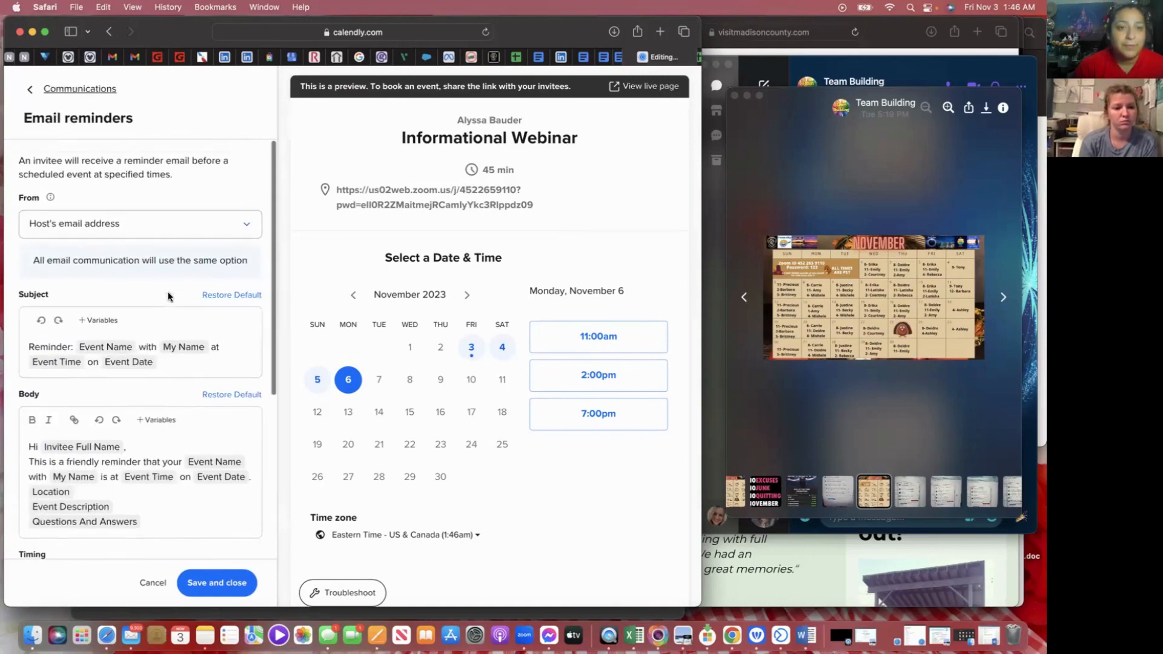
pyautogui.click(141, 593)
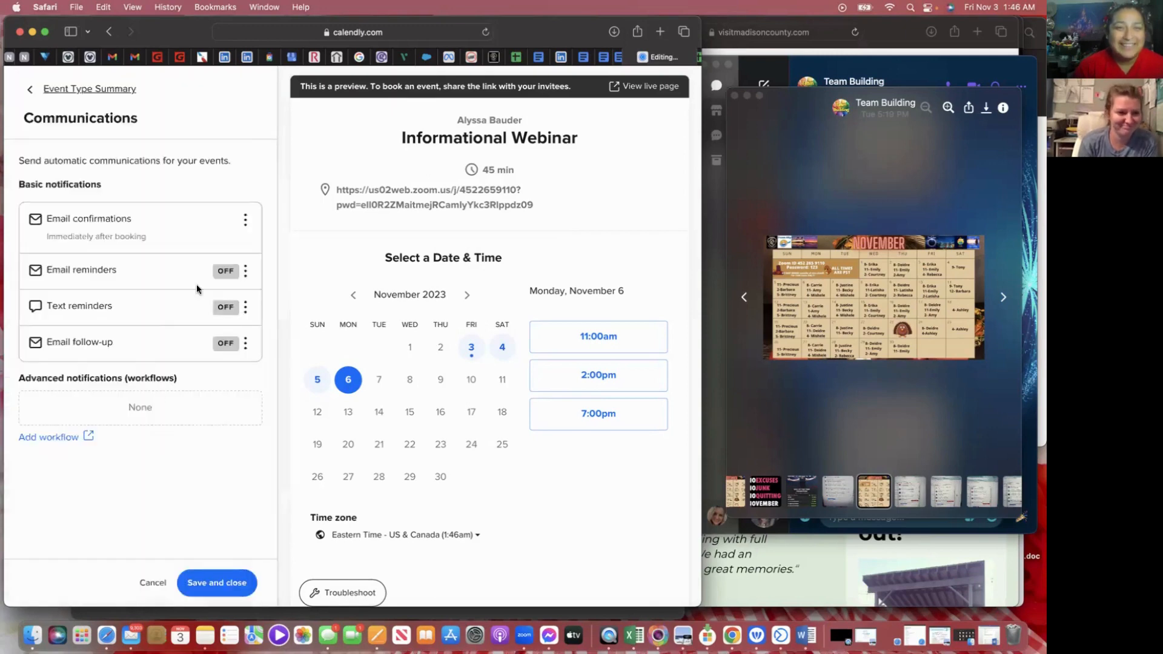
# - Open the email confirmations notification for editing
pyautogui.click(245, 221)
pyautogui.click(246, 245)
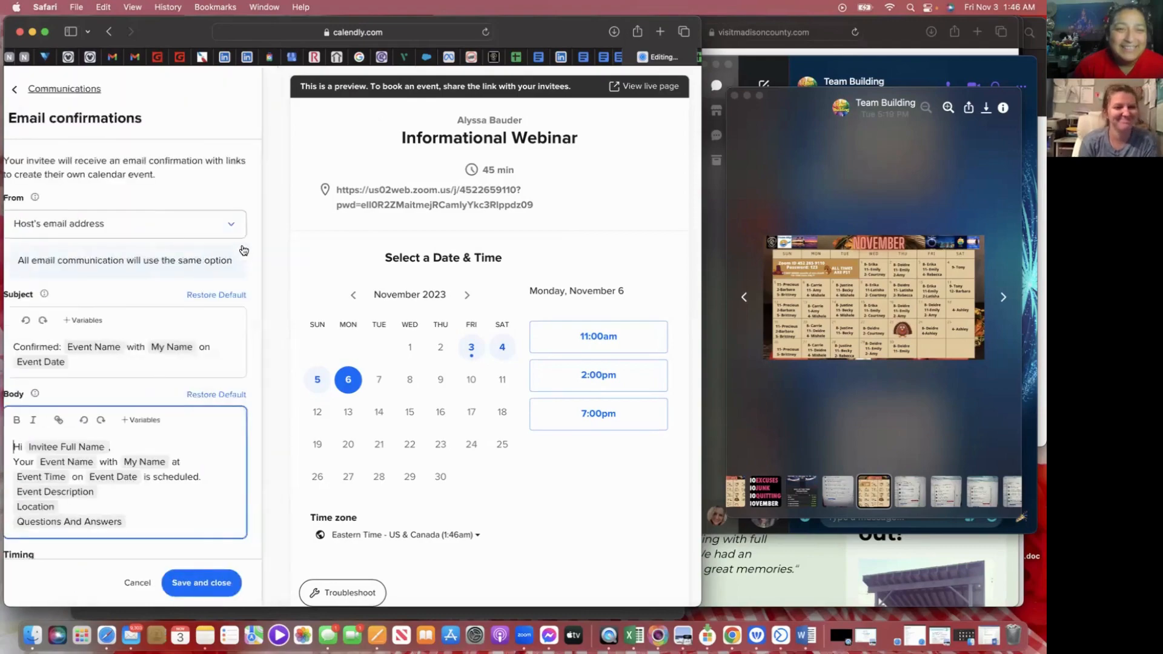